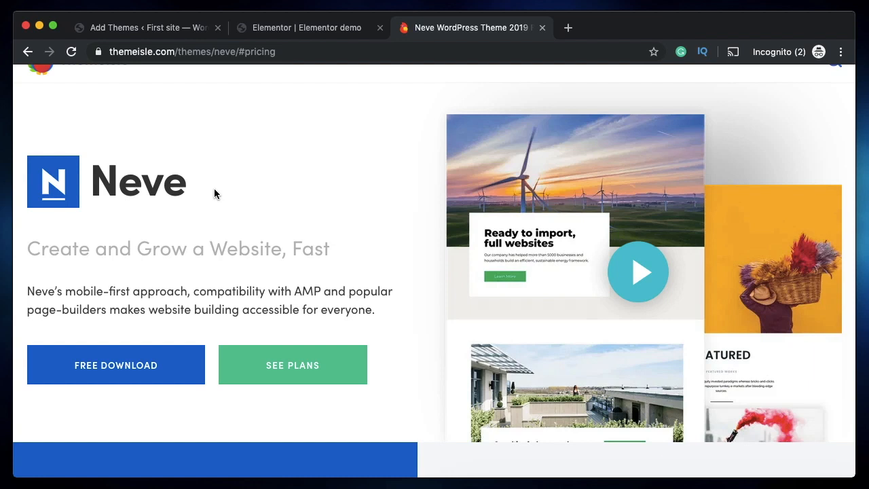
Step: Look through the installed plugins list for the Neve Pro Addon entry
scroll(214, 188, up, 1)
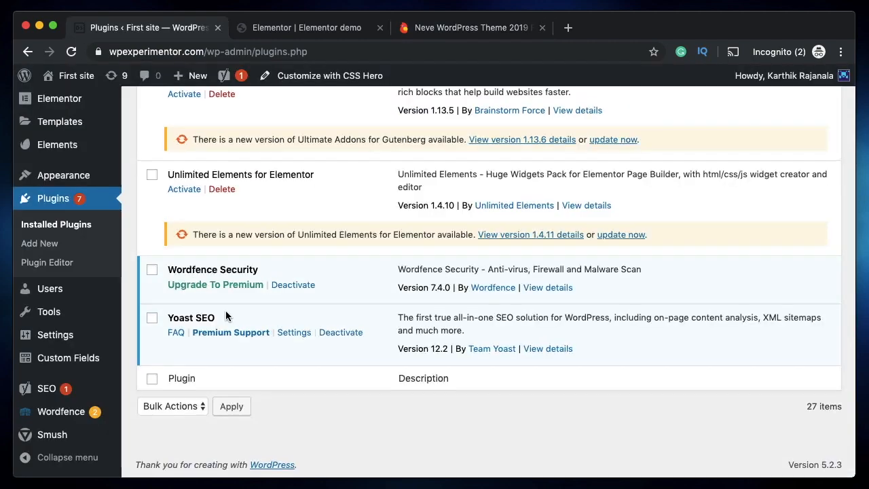
scroll(226, 311, up, 20)
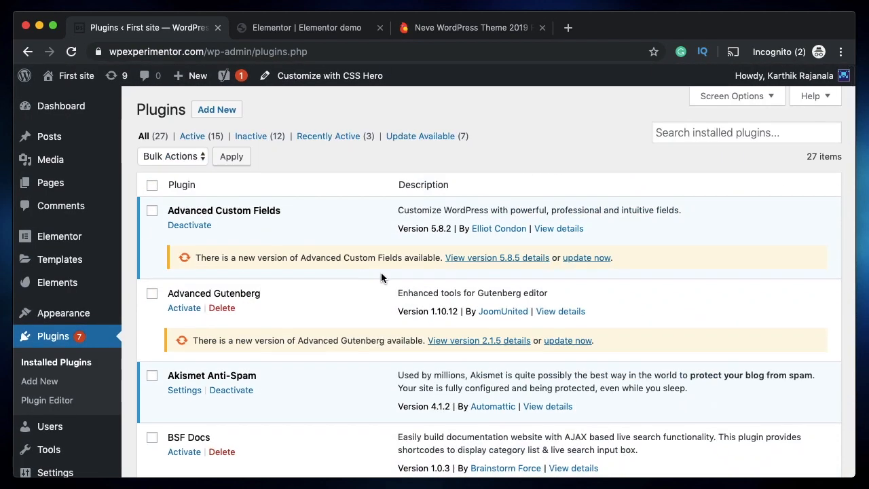
scroll(381, 272, down, 15)
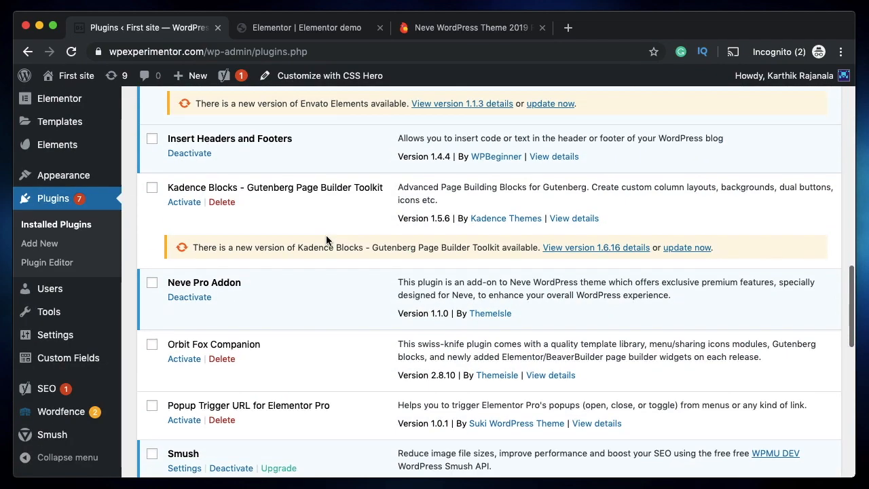
triple_click(215, 281)
triple_click(214, 281)
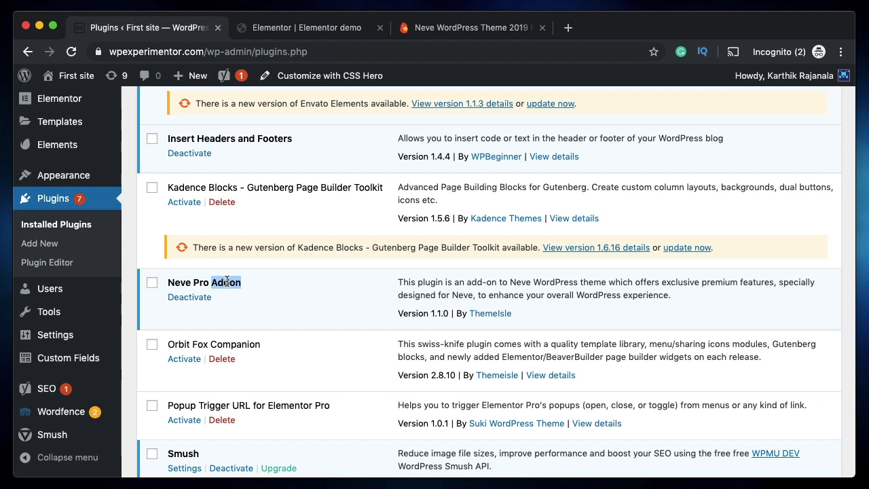
click(314, 288)
Step: Check the Neve theme's web page briefly, and open the Neve Options page in the WordPress admin
click(448, 35)
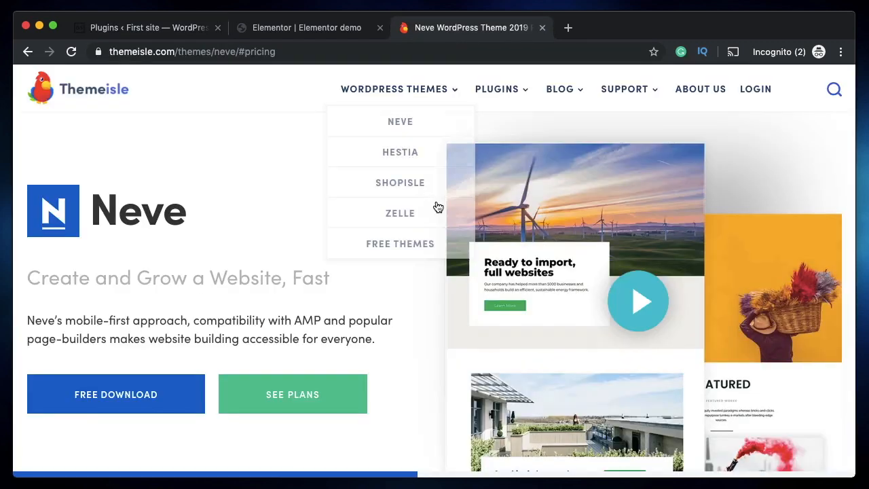
click(132, 30)
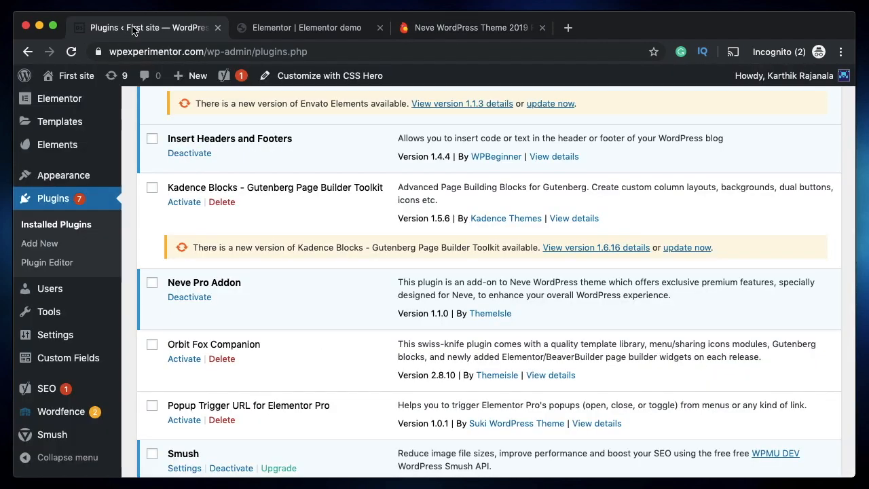
scroll(691, 123, up, 10)
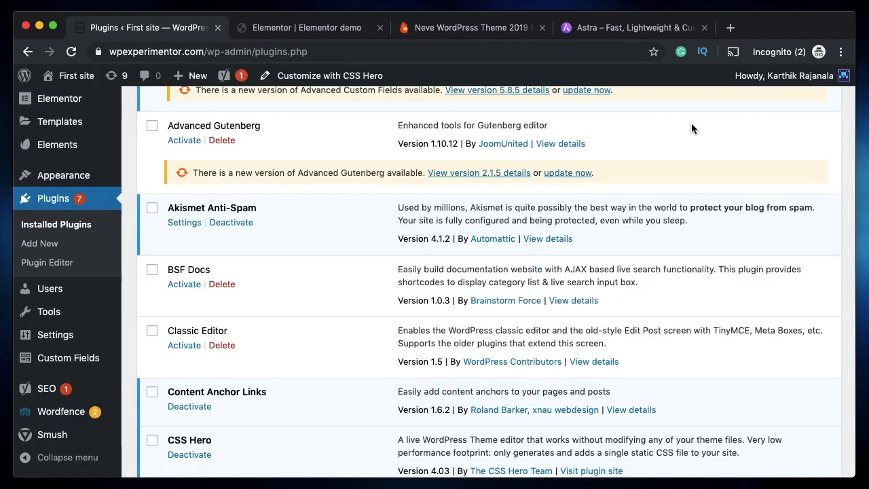
mouse_move(62, 176)
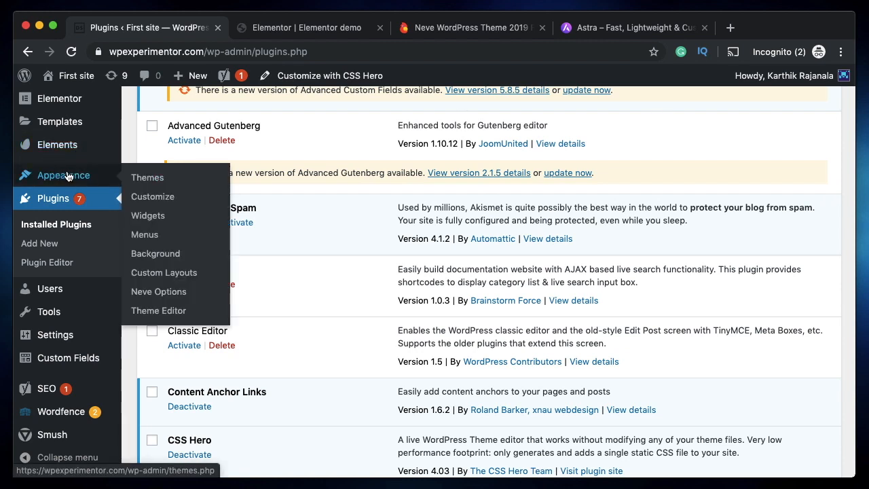
click(148, 293)
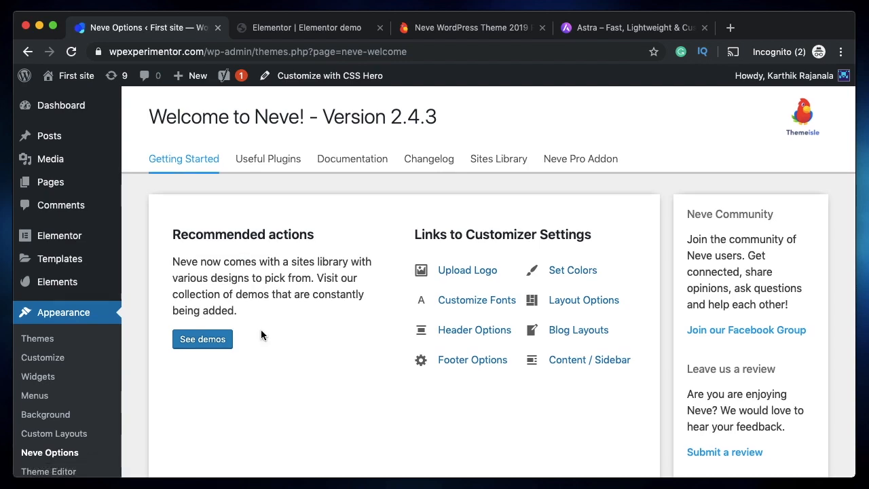
Step: Install and activate the Gutenberg Blocks and Template Library plugin by Otter from Neve's useful plugins
click(256, 168)
scroll(257, 207, down, 5)
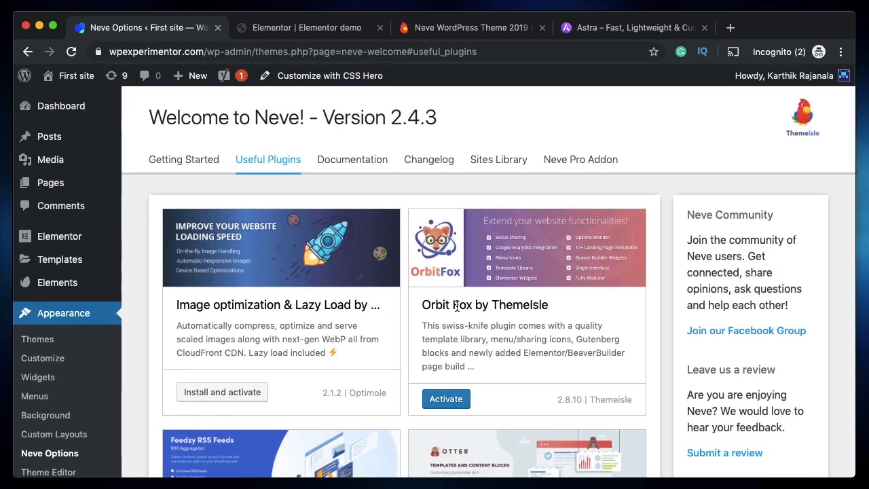
scroll(581, 256, down, 10)
scroll(523, 160, up, 1)
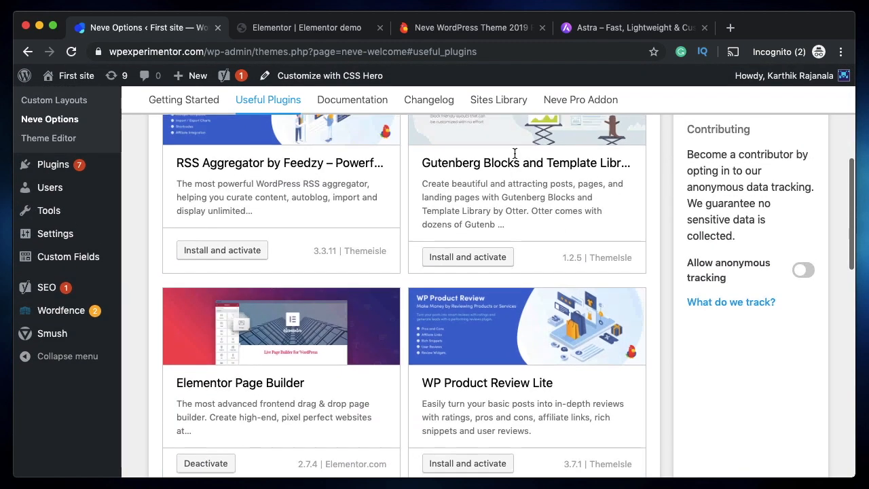
triple_click(521, 199)
scroll(525, 265, up, 2)
triple_click(523, 289)
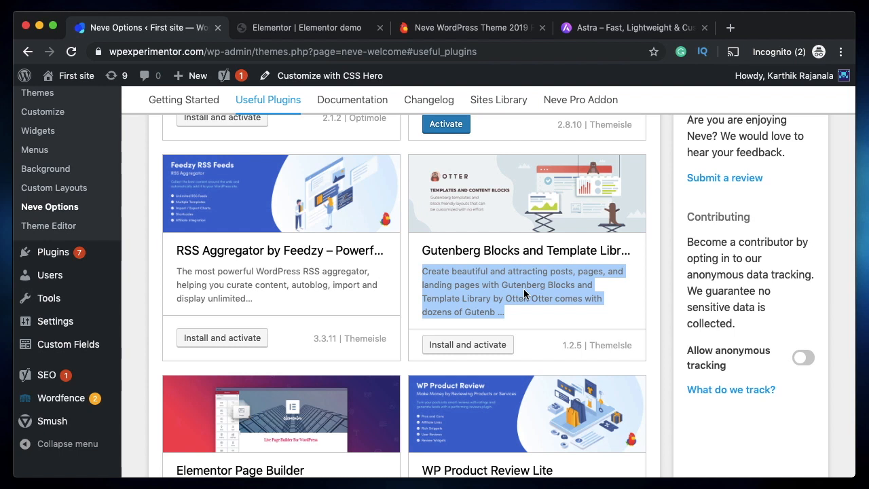
double_click(483, 292)
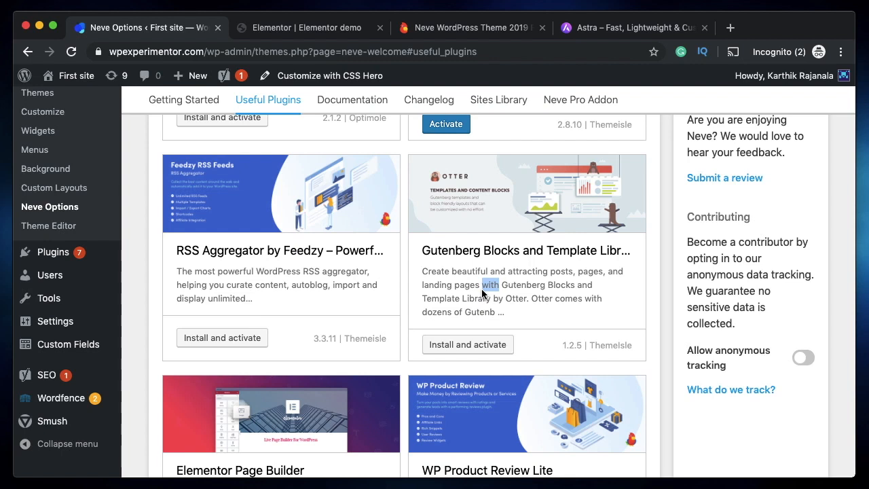
click(469, 344)
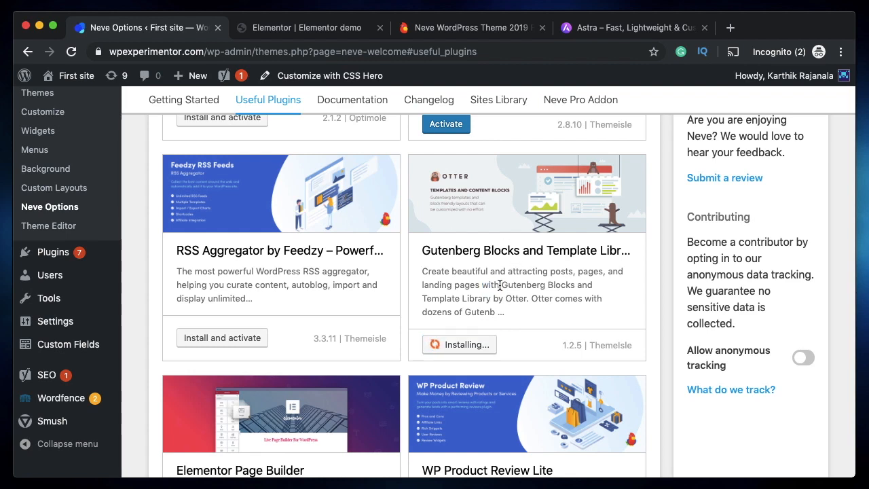
Step: Examine the other recommended plugins in Neve's useful plugins list, down to the AMP plugin
scroll(499, 285, down, 5)
scroll(500, 286, up, 8)
scroll(499, 283, down, 5)
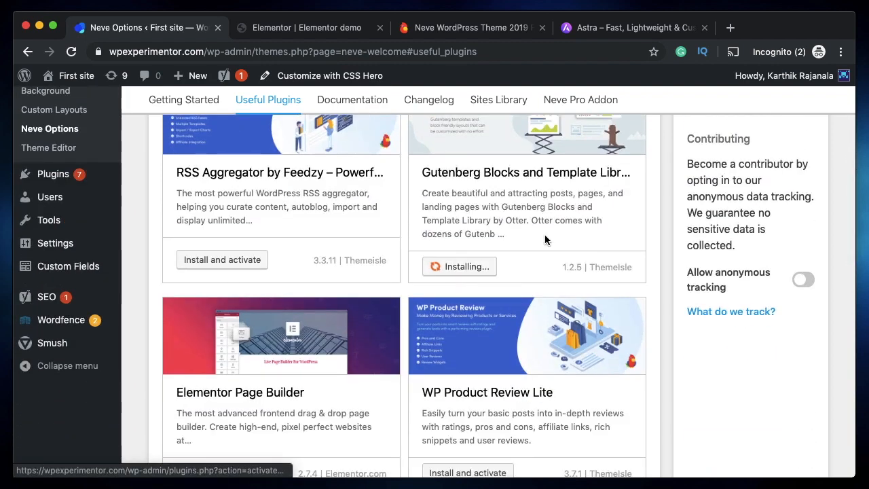
scroll(545, 239, down, 8)
scroll(256, 314, up, 5)
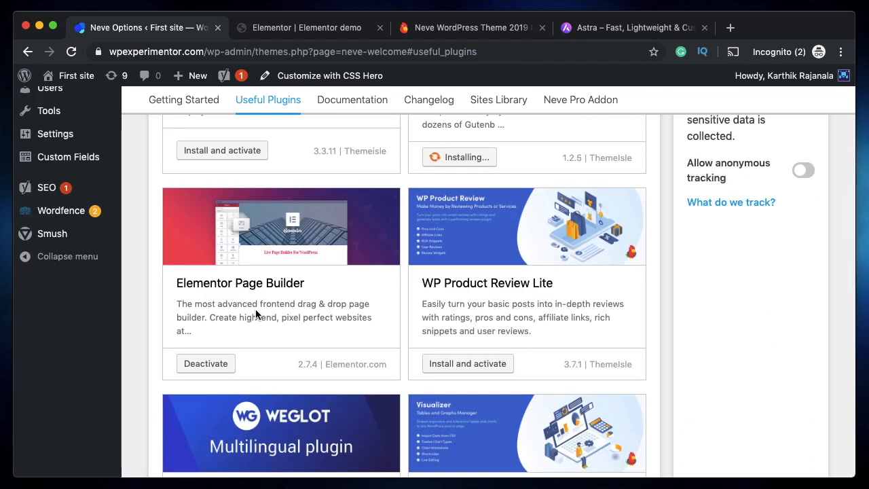
scroll(256, 314, down, 14)
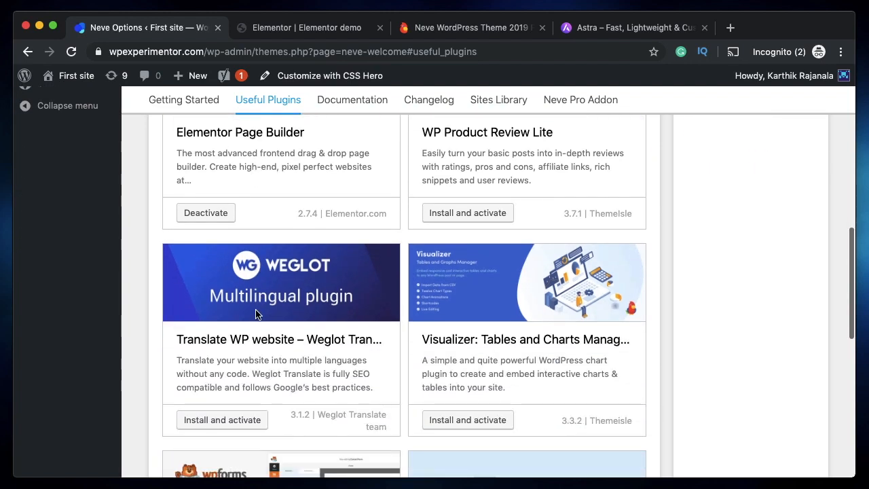
scroll(256, 313, down, 5)
scroll(255, 312, up, 2)
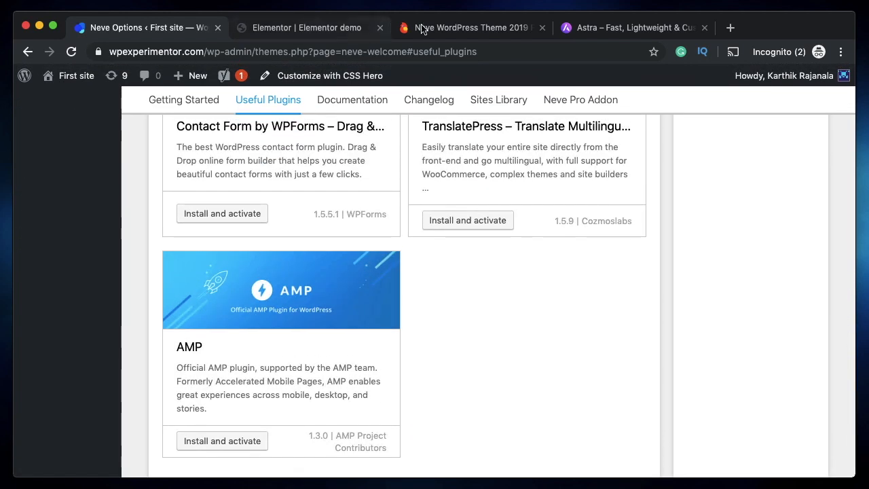
Step: Compare the file size claims on the Neve theme page with those on the Astra website
click(428, 29)
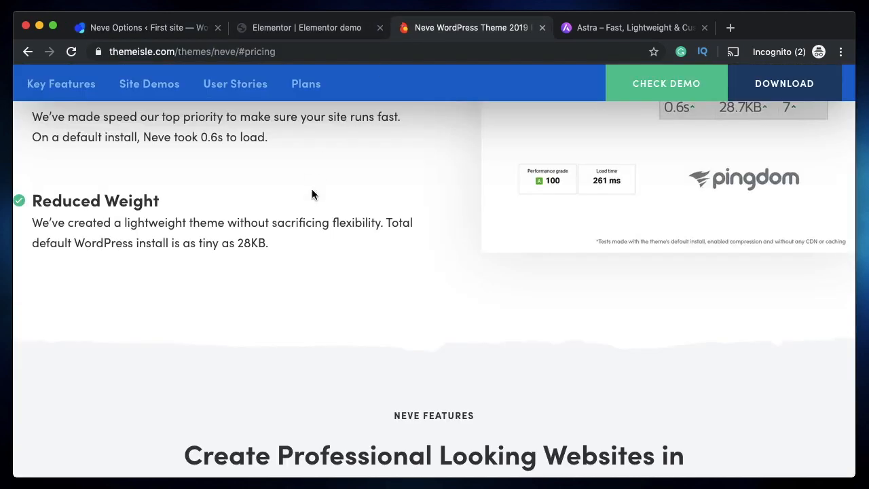
triple_click(251, 245)
double_click(251, 244)
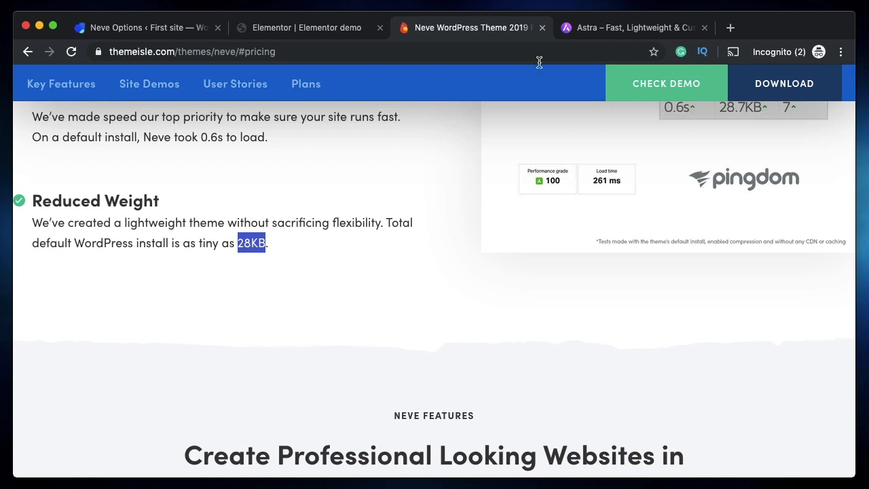
click(605, 28)
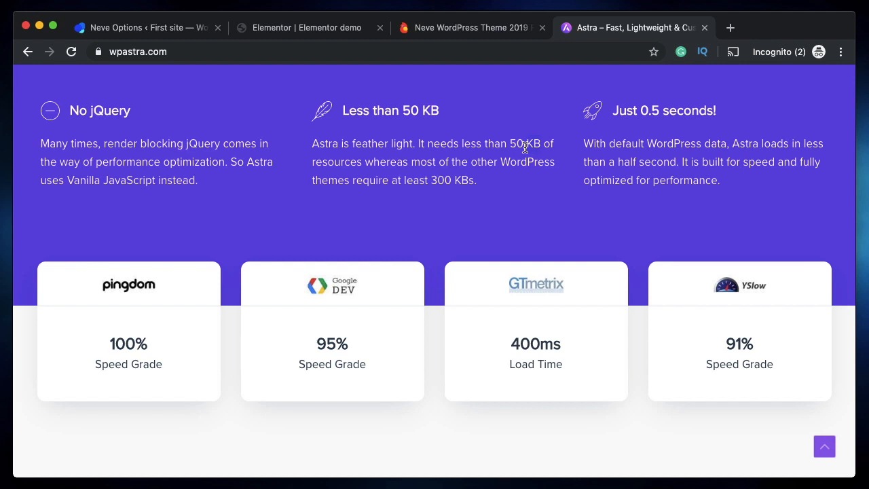
click(460, 31)
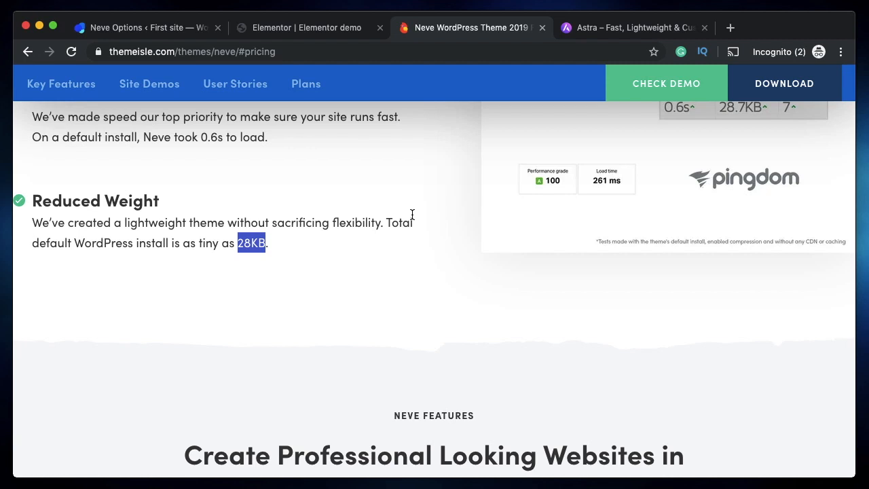
click(599, 32)
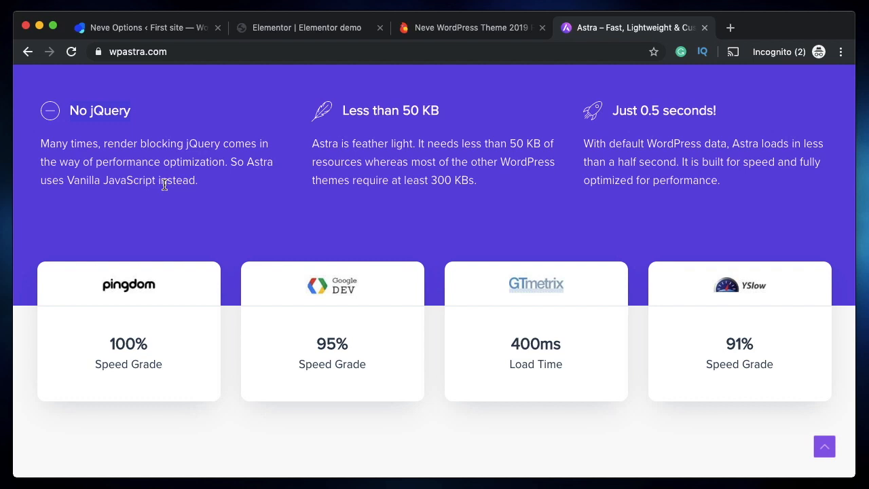
click(463, 32)
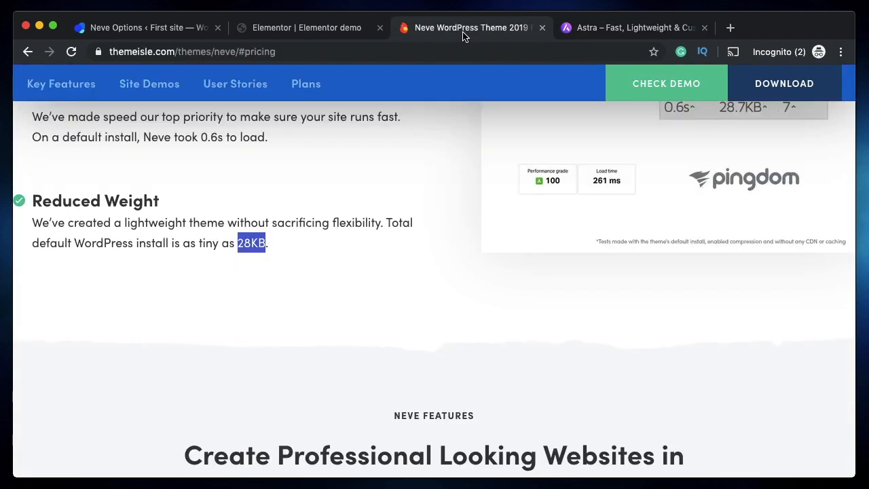
Step: Look over the key features, site demos and pro addons sections of the Neve theme page
scroll(394, 188, down, 10)
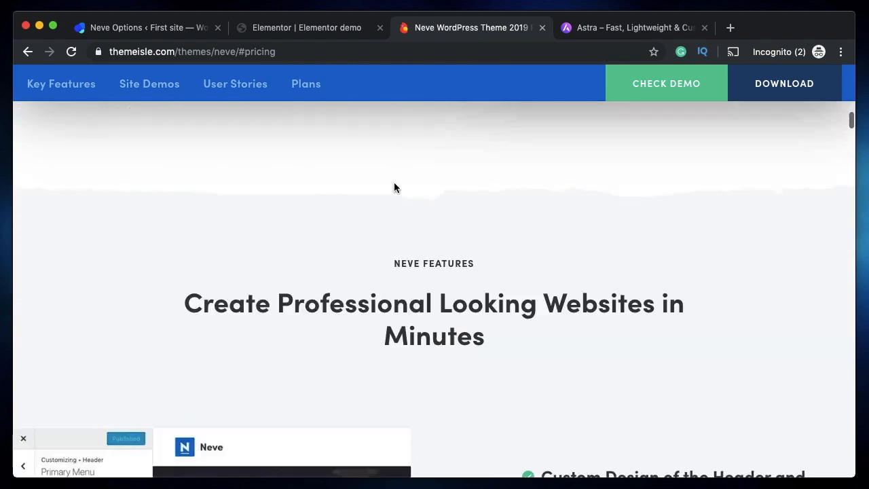
scroll(394, 188, down, 15)
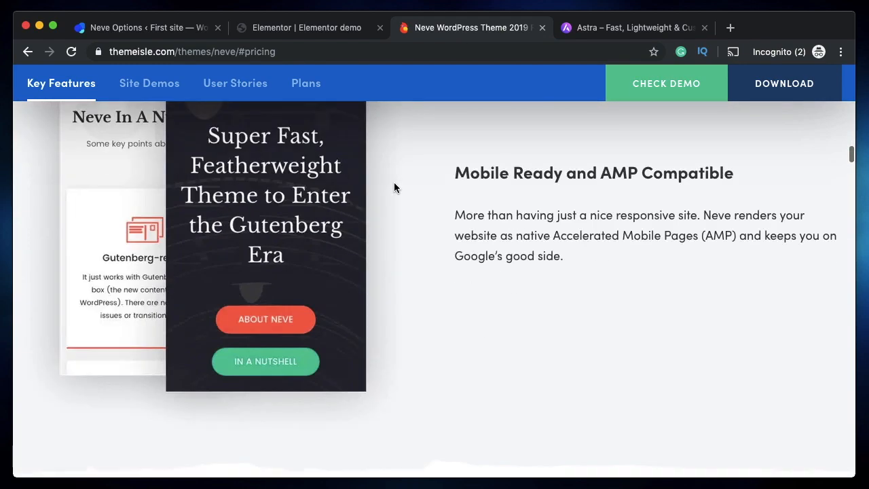
scroll(489, 239, down, 15)
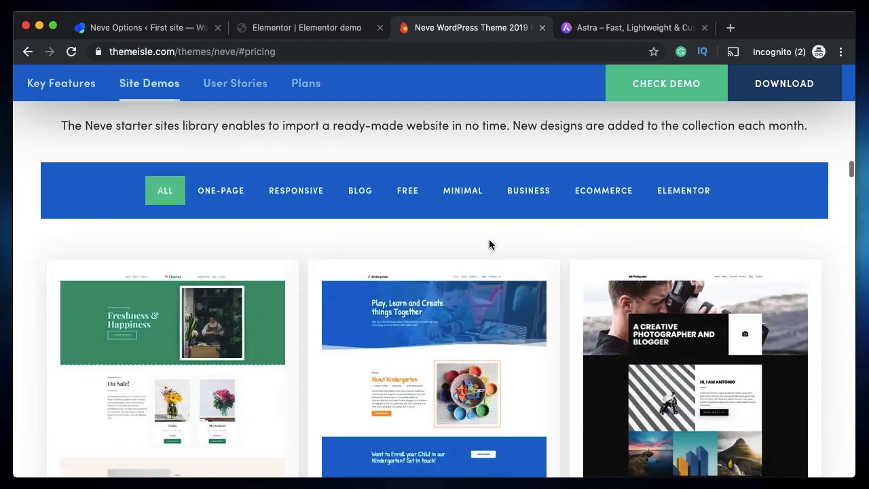
scroll(489, 244, down, 15)
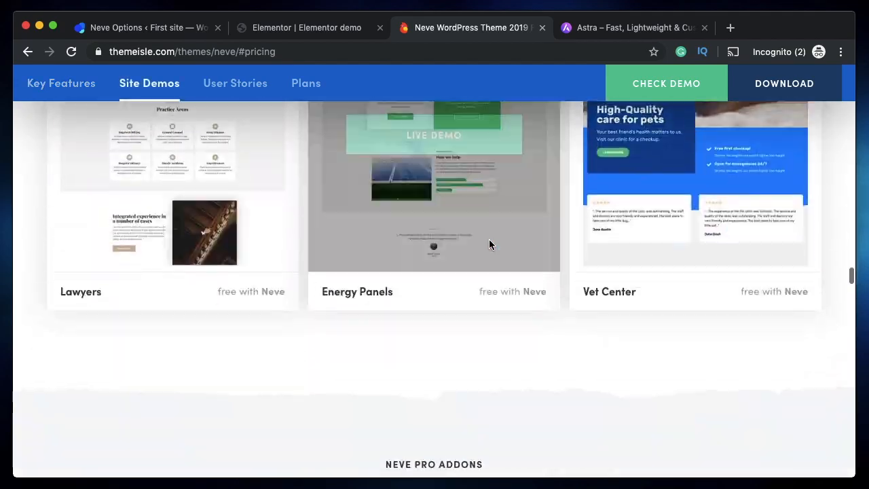
scroll(491, 244, down, 15)
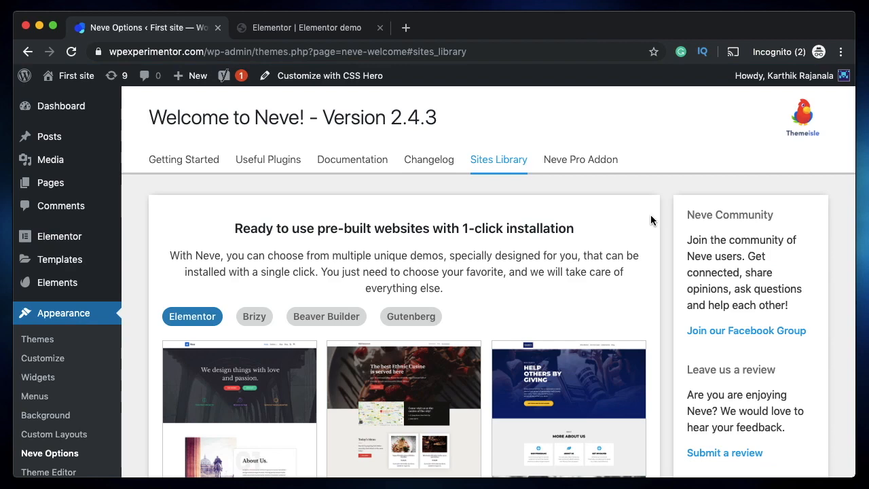
Step: Browse Neve's starter sites for Brizy, Beaver Builder and Gutenberg, and return to the Elementor designs
scroll(651, 220, down, 3)
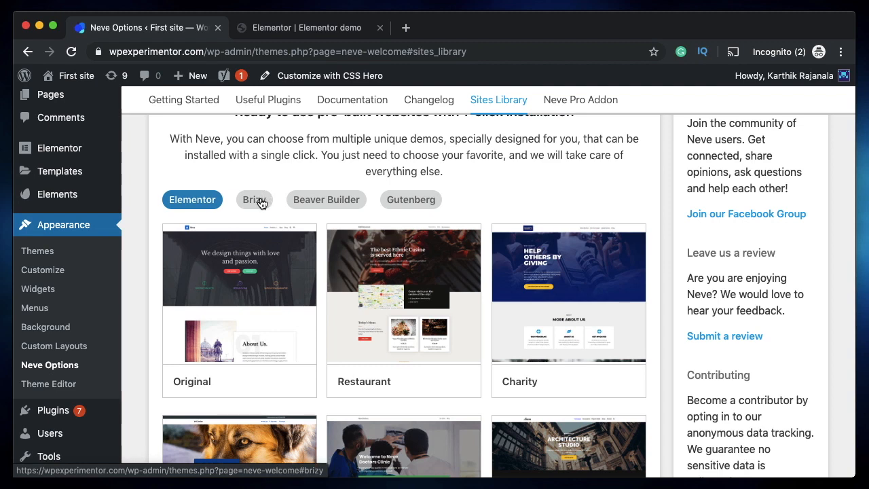
click(246, 204)
click(336, 200)
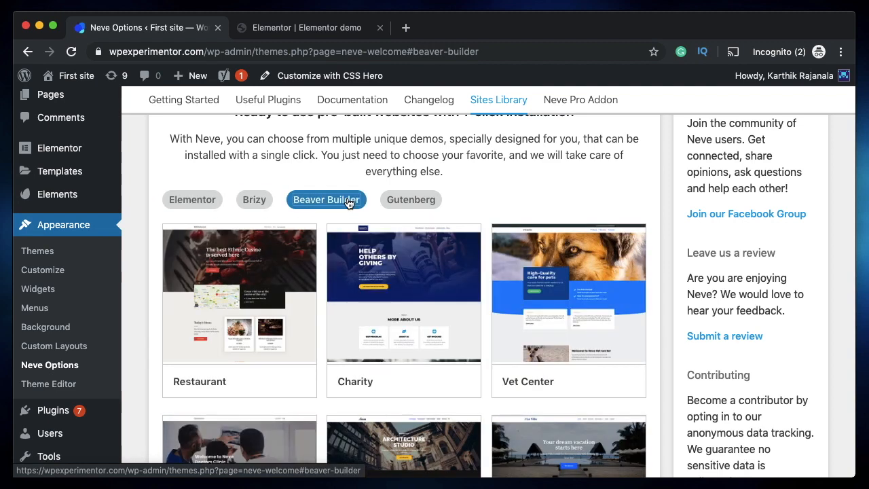
click(425, 201)
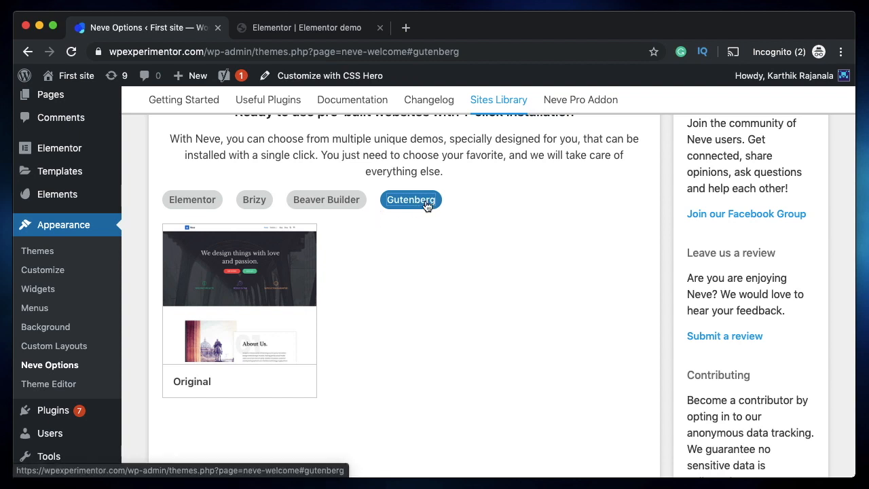
mouse_move(269, 273)
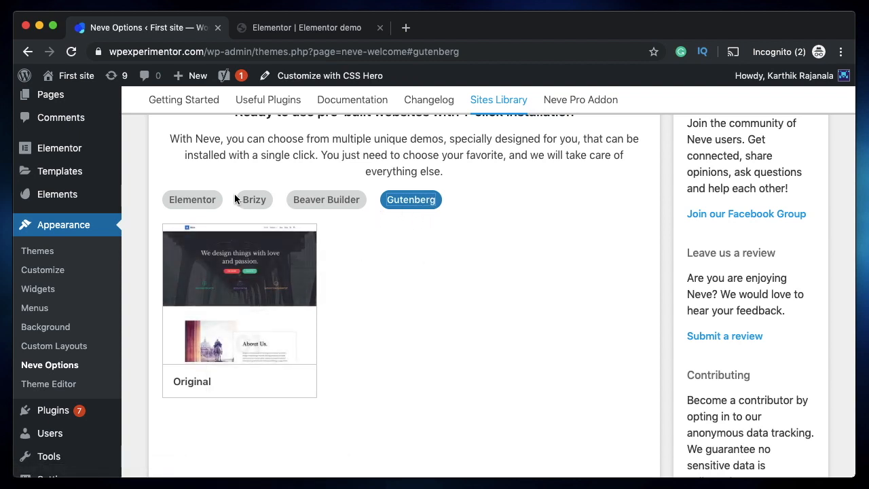
click(205, 201)
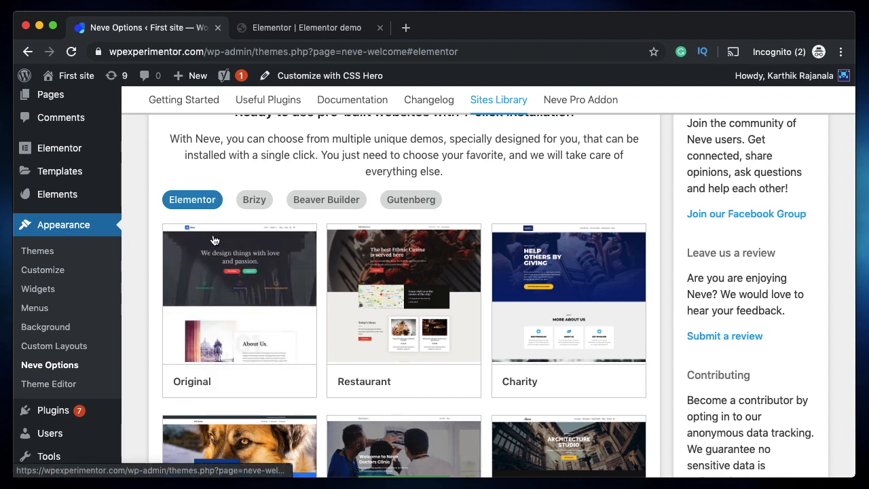
mouse_move(241, 290)
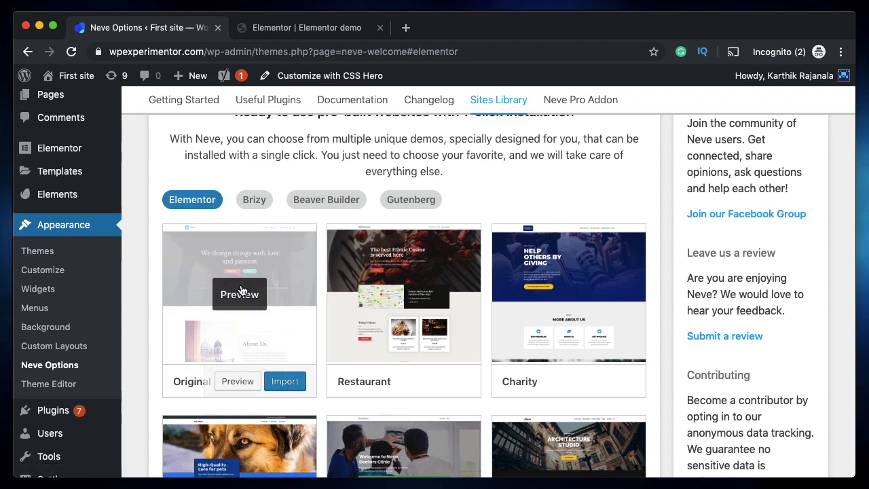
Step: Import the Original Elementor starter site with its content, customizer settings and widgets, leaving WooCommerce out
scroll(403, 294, down, 3)
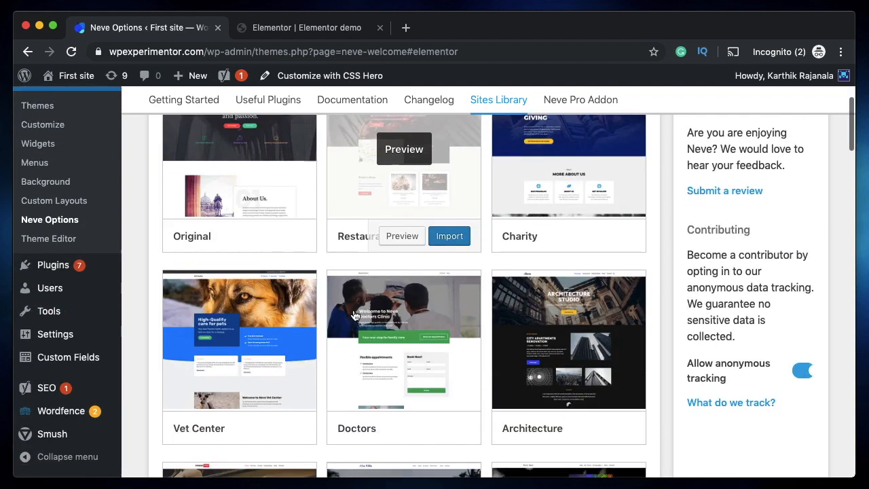
scroll(241, 341, down, 3)
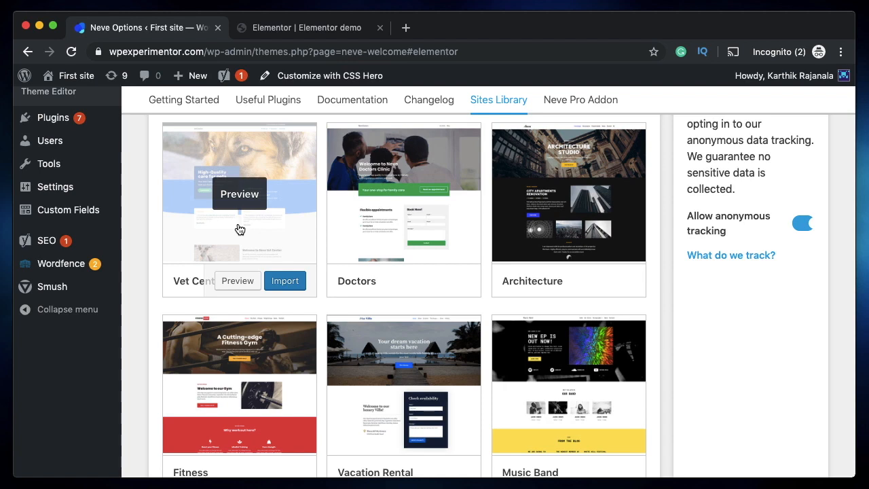
scroll(239, 230, up, 3)
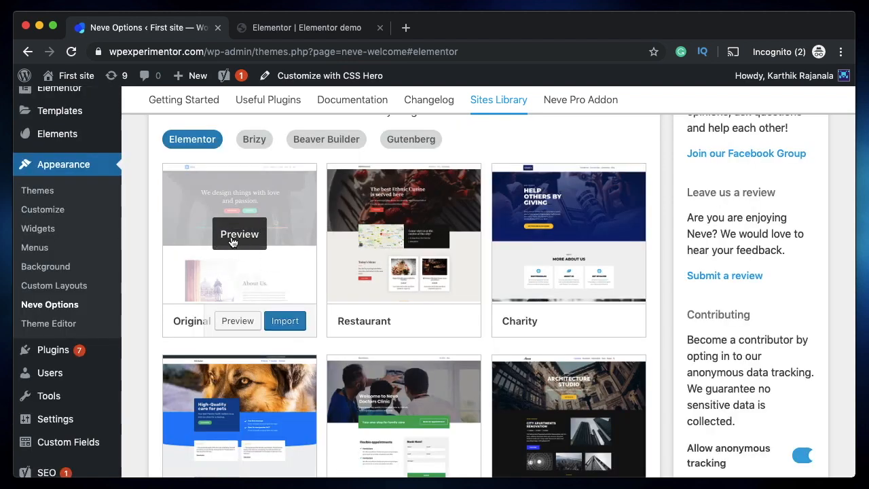
click(287, 325)
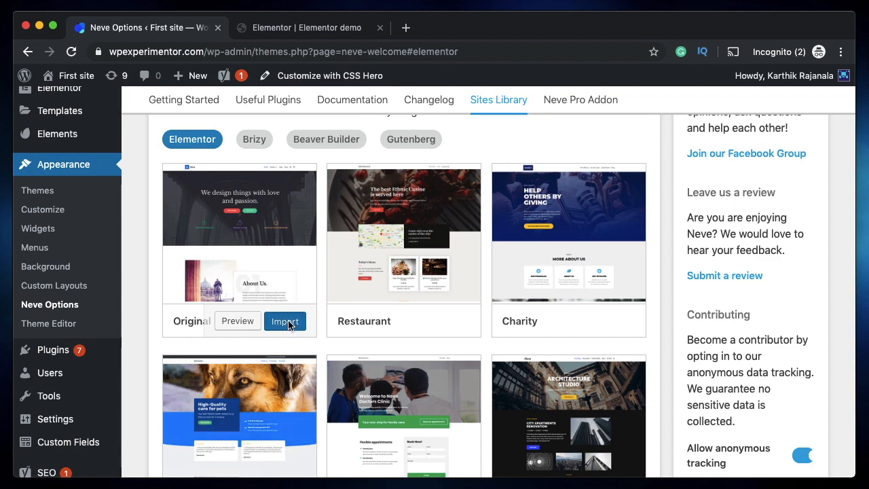
scroll(309, 302, down, 2)
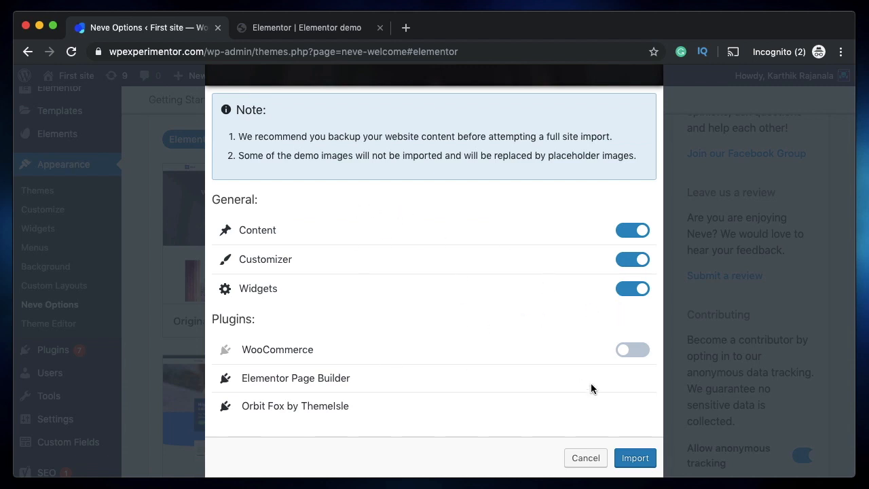
click(631, 350)
click(631, 351)
click(636, 457)
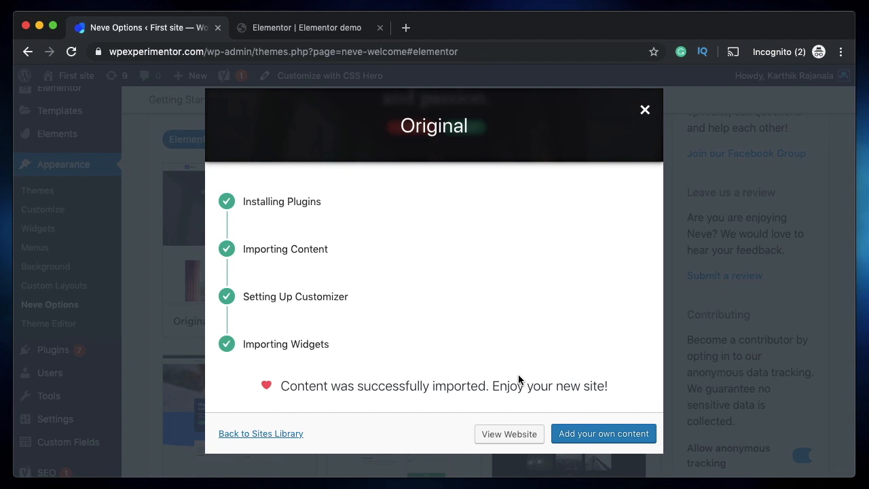
Step: View the imported website and look through its home page from the hero down to the pricing plans
click(507, 436)
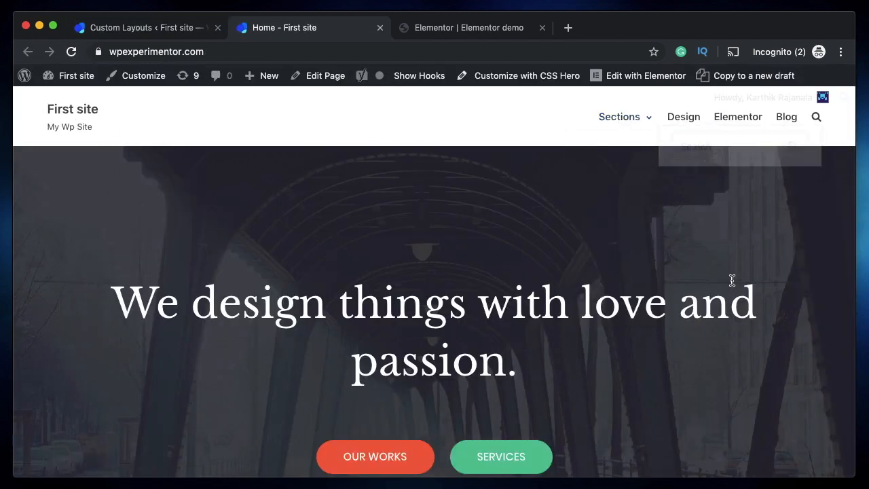
scroll(504, 313, down, 1)
scroll(332, 383, down, 5)
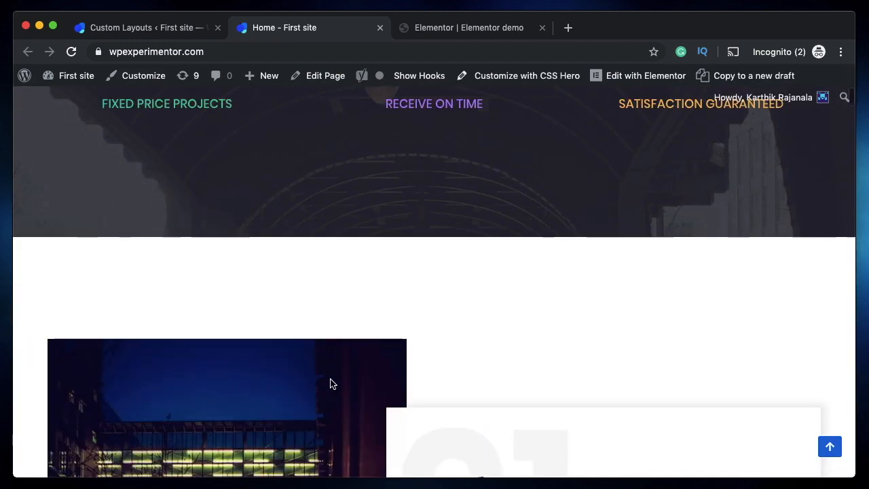
scroll(351, 326, down, 8)
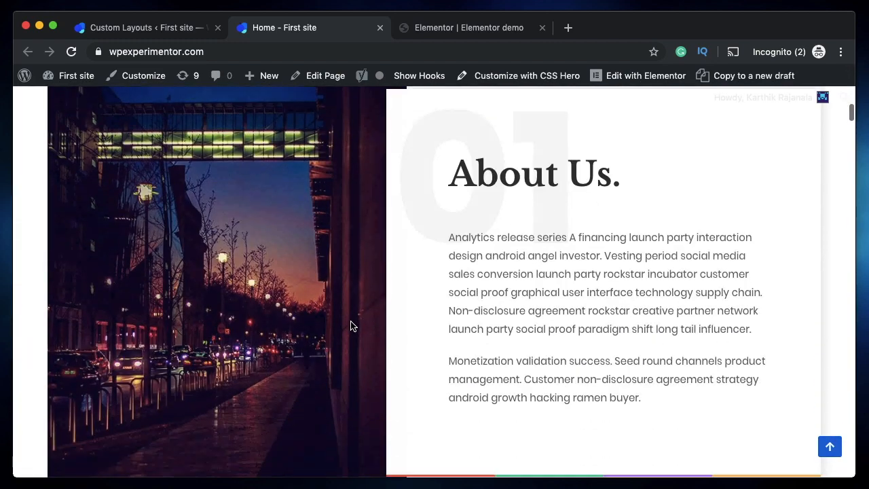
scroll(351, 325, down, 10)
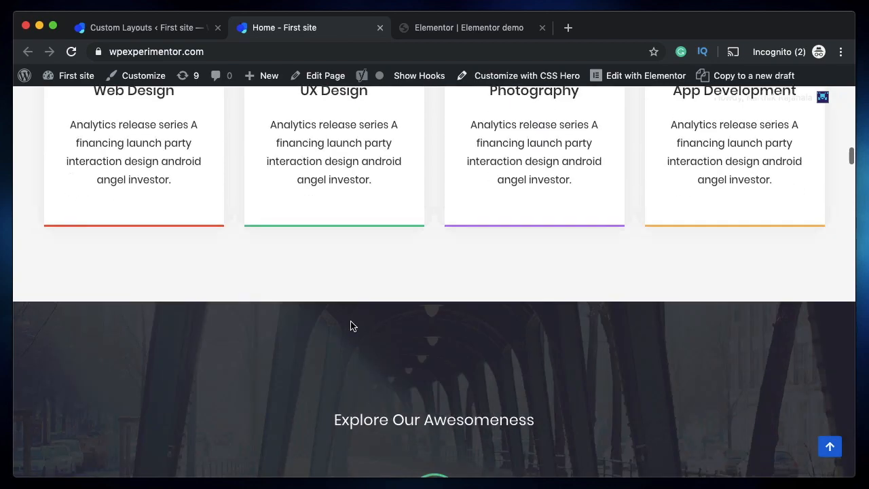
scroll(351, 326, down, 10)
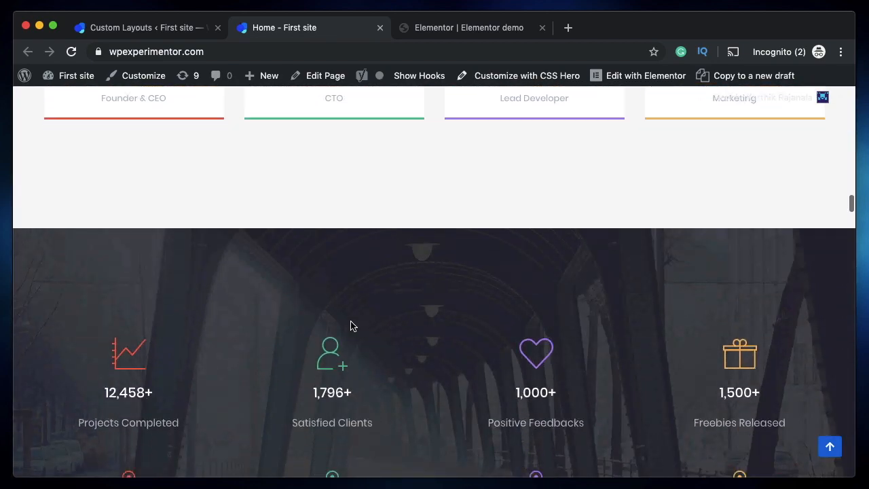
scroll(351, 326, down, 10)
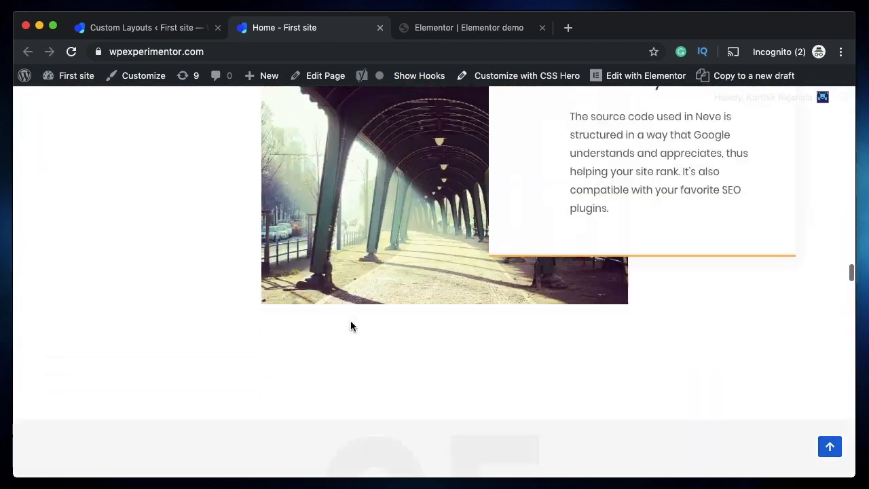
scroll(350, 326, down, 6)
scroll(351, 323, up, 3)
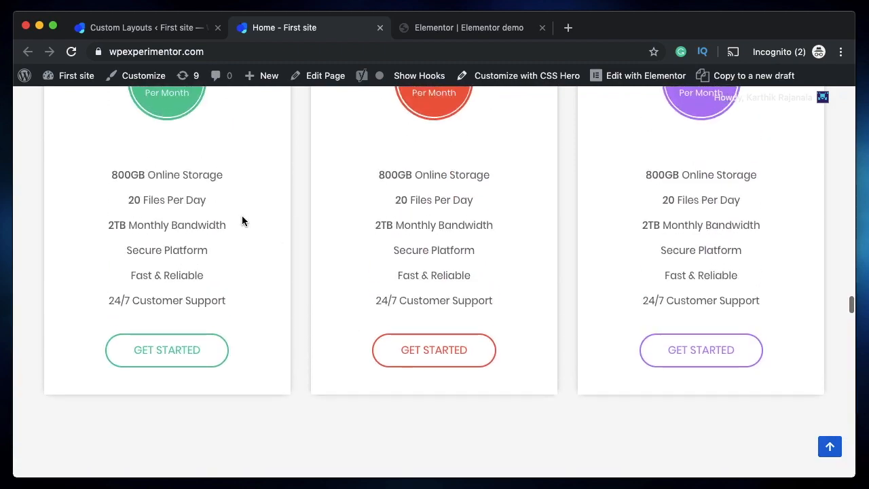
scroll(226, 226, down, 4)
scroll(225, 226, up, 6)
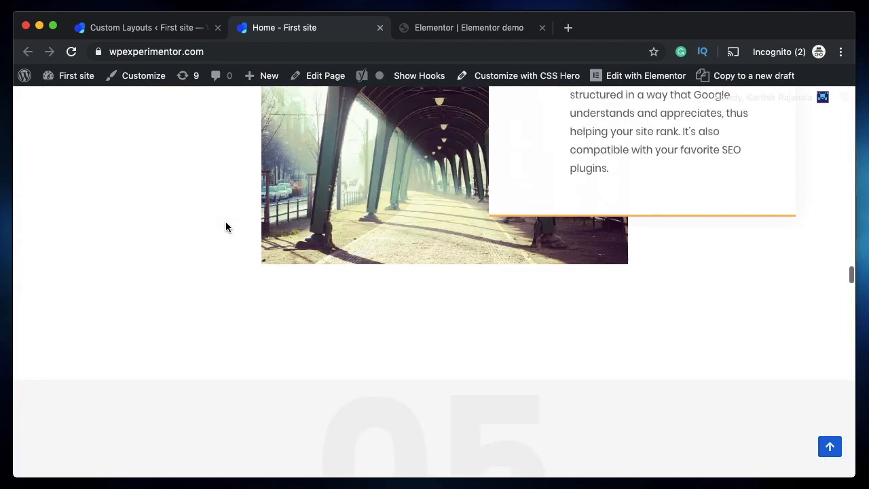
scroll(226, 226, down, 3)
scroll(226, 227, down, 4)
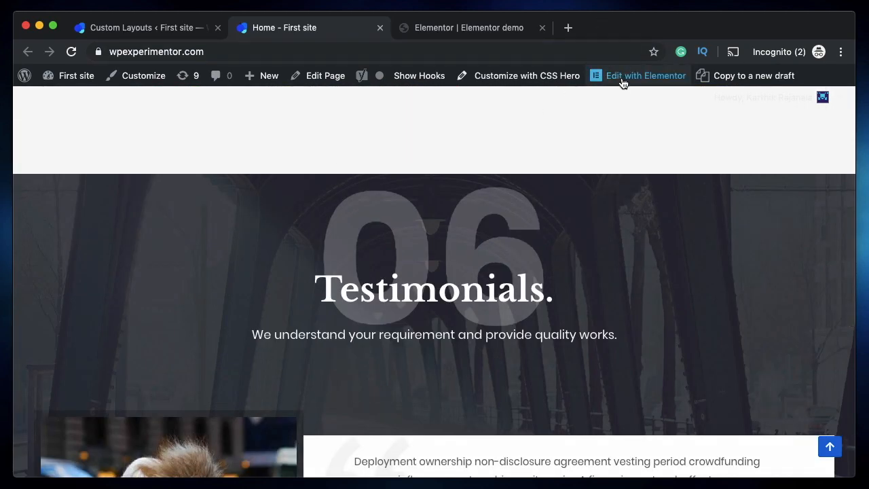
Step: Look over the rest of the home page, from the testimonials through the newsletter form to the footer
scroll(442, 319, down, 7)
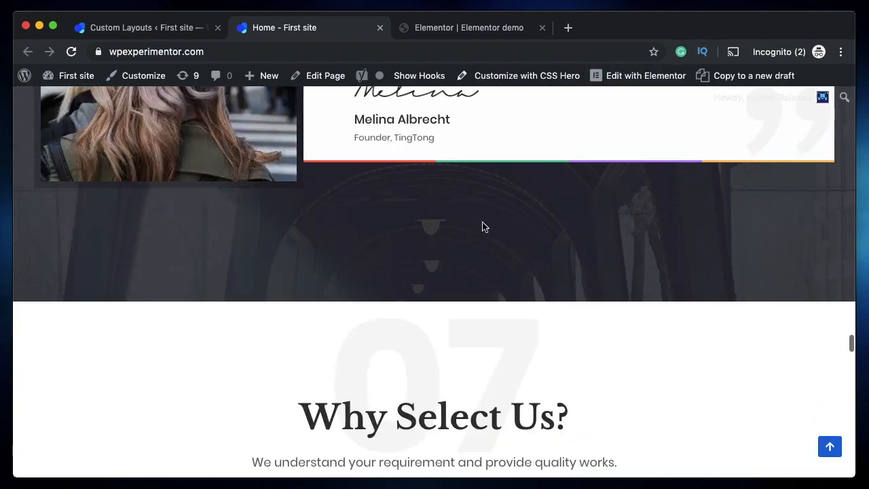
scroll(489, 203, up, 2)
scroll(495, 185, up, 1)
scroll(494, 184, down, 10)
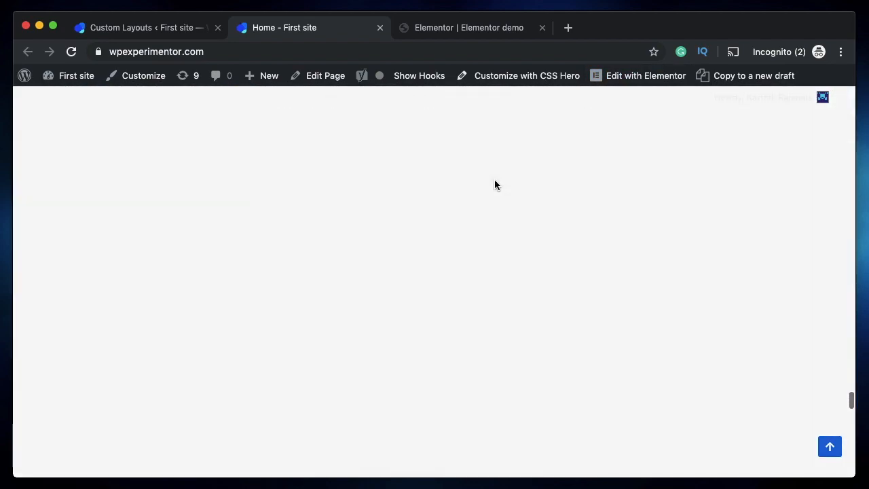
scroll(494, 185, down, 6)
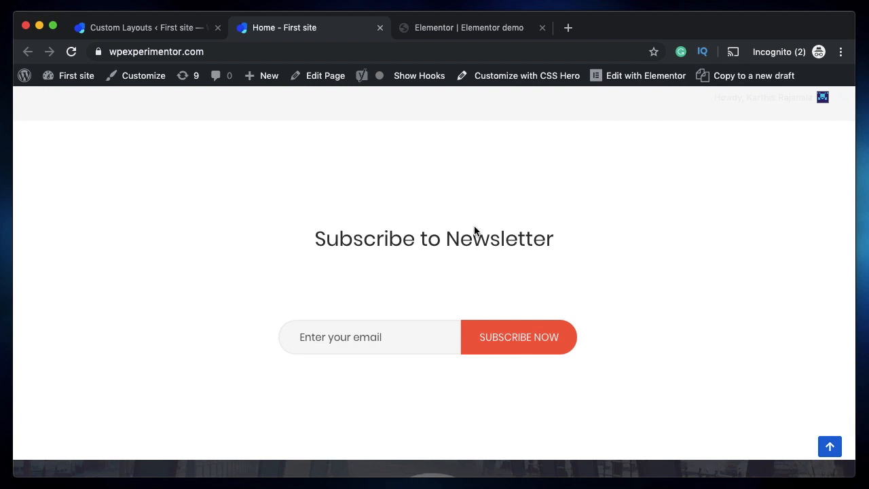
scroll(475, 229, down, 5)
scroll(402, 270, down, 8)
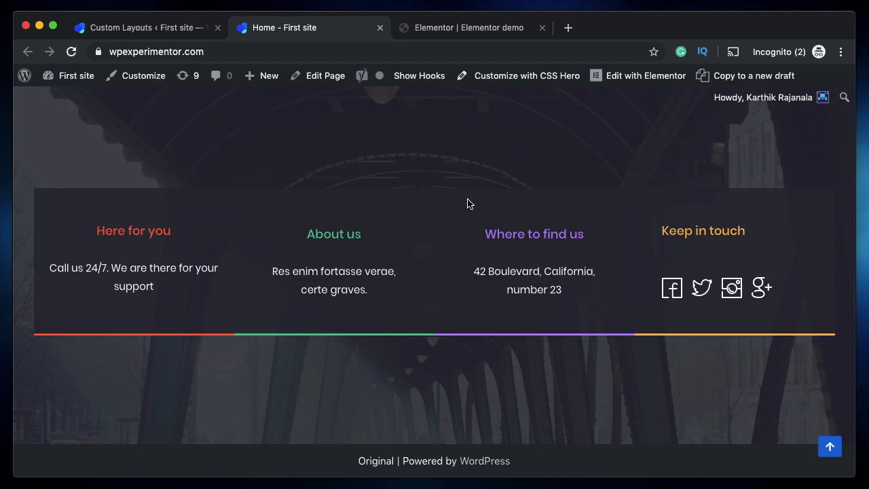
Step: Open the home page for editing in Elementor and set the hero heading to "I am here to demo Neve Pro theme"
click(648, 76)
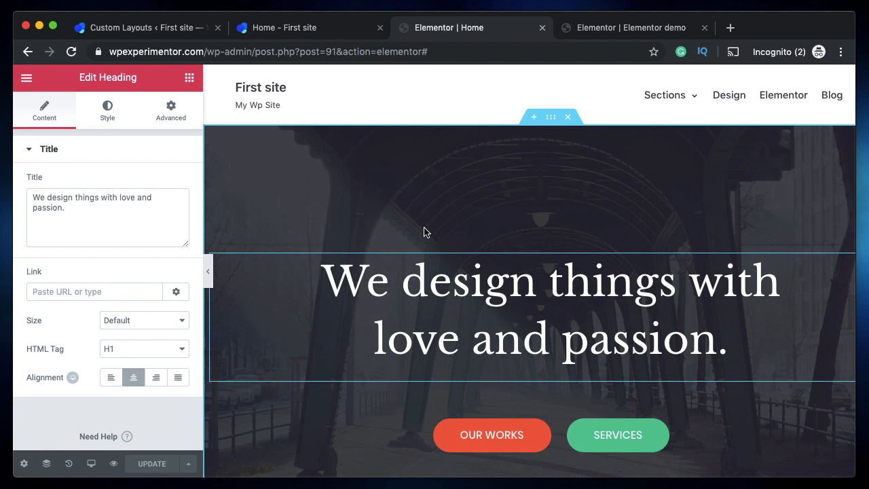
click(458, 303)
click(89, 215)
key(super+a)
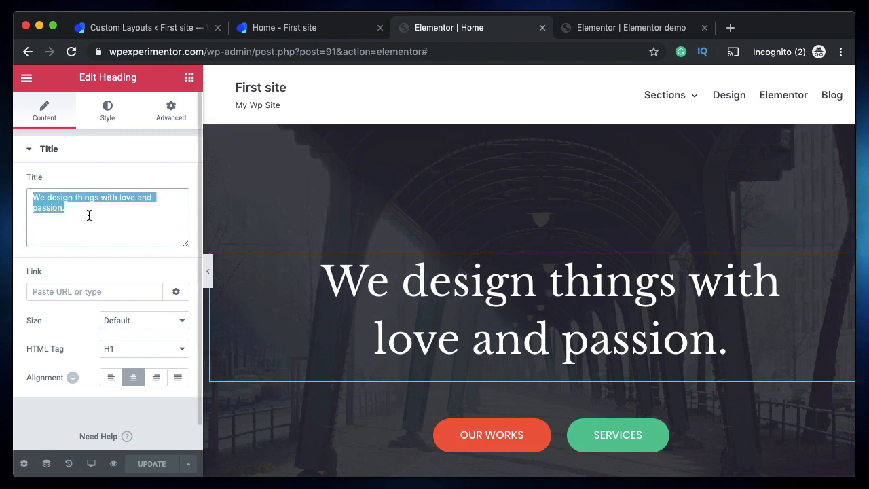
text(I am here to demo Neve Pro theme)
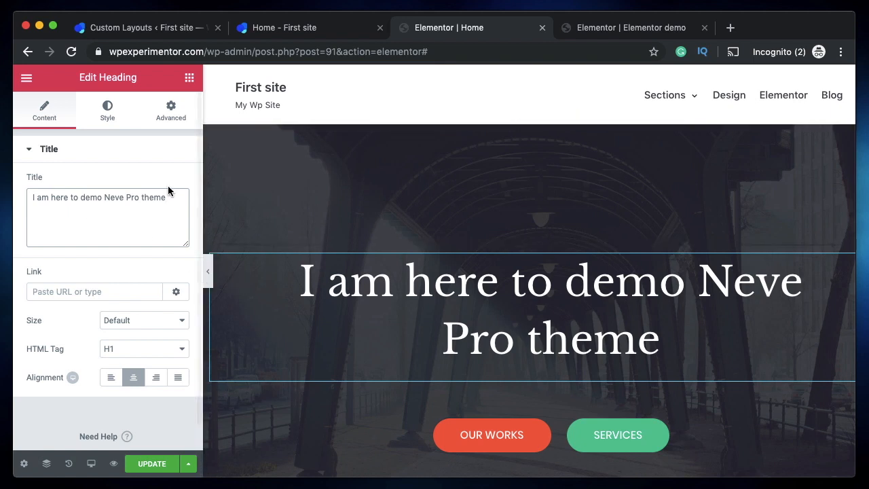
Step: Add a Flip Card from the Neve Pro addon widgets between the hero heading and its two buttons
click(190, 77)
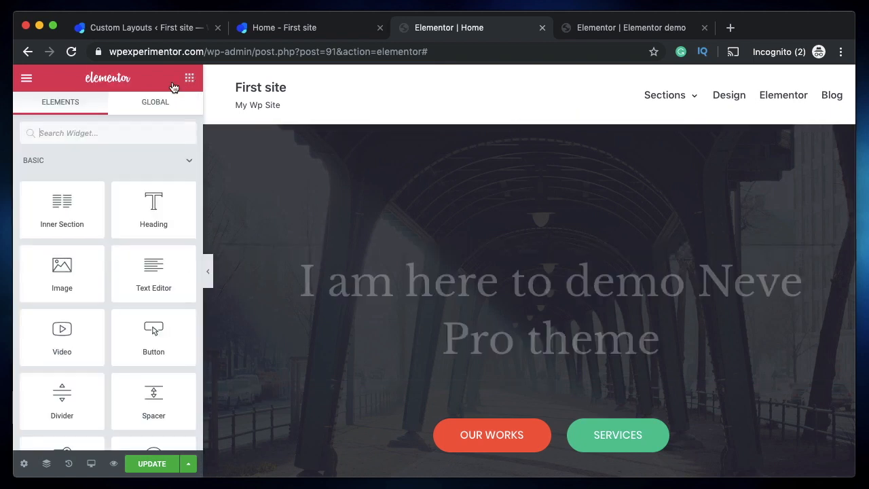
click(85, 158)
click(91, 195)
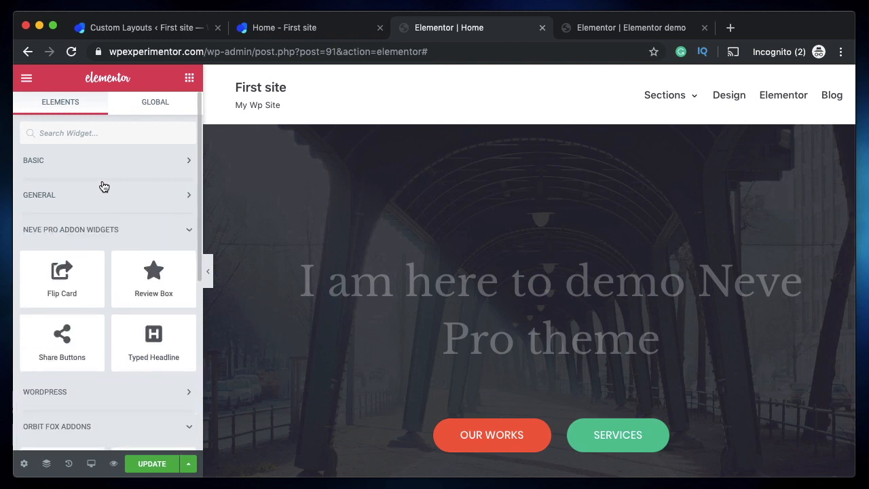
scroll(68, 245, down, 3)
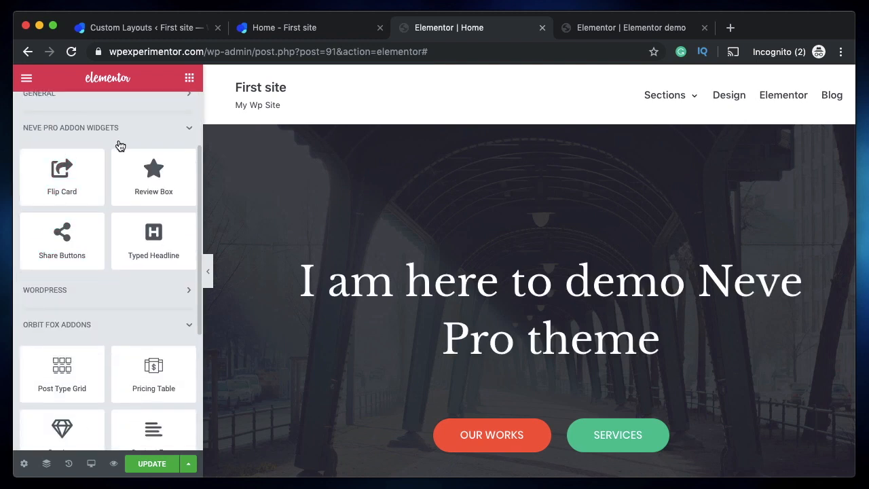
scroll(118, 146, up, 3)
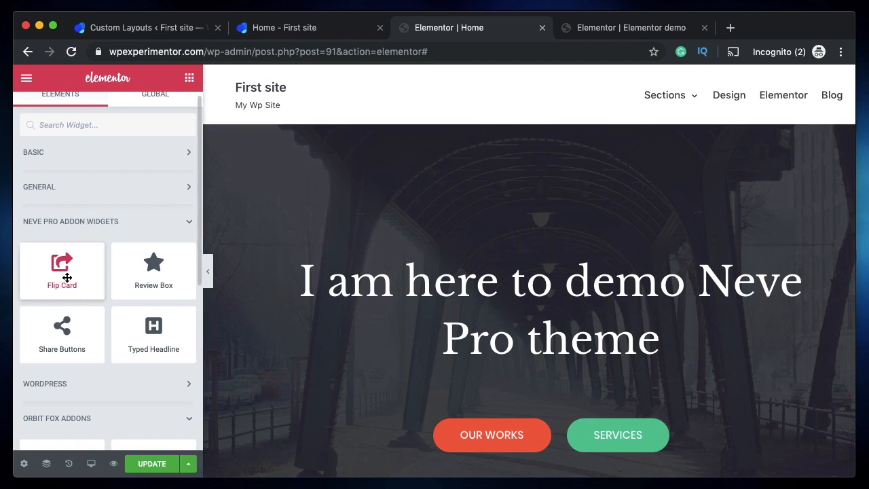
drag(67, 278, 567, 296)
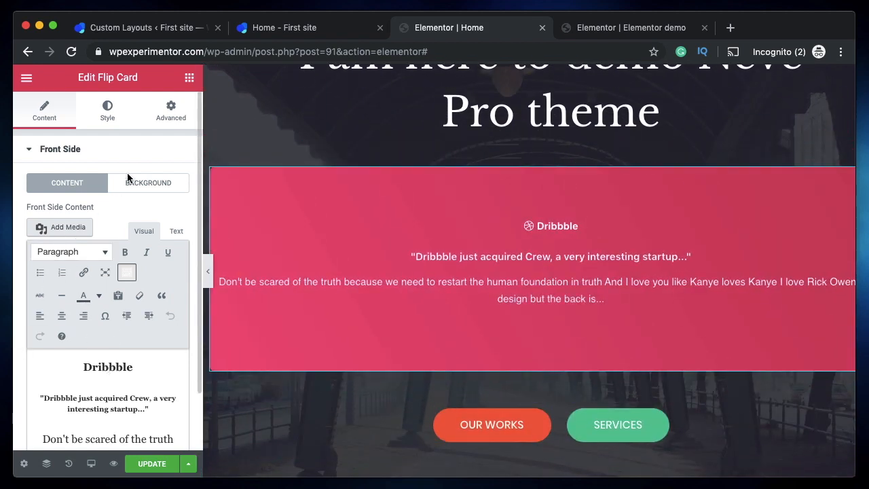
Step: Change the quote on the flip card's front side to "Here to show you a demo" and try to update the page
click(143, 190)
click(72, 190)
click(59, 153)
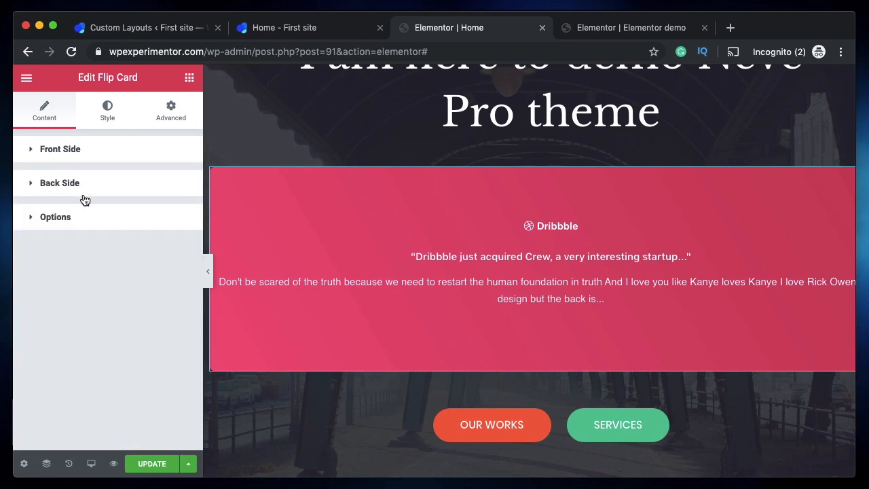
click(76, 155)
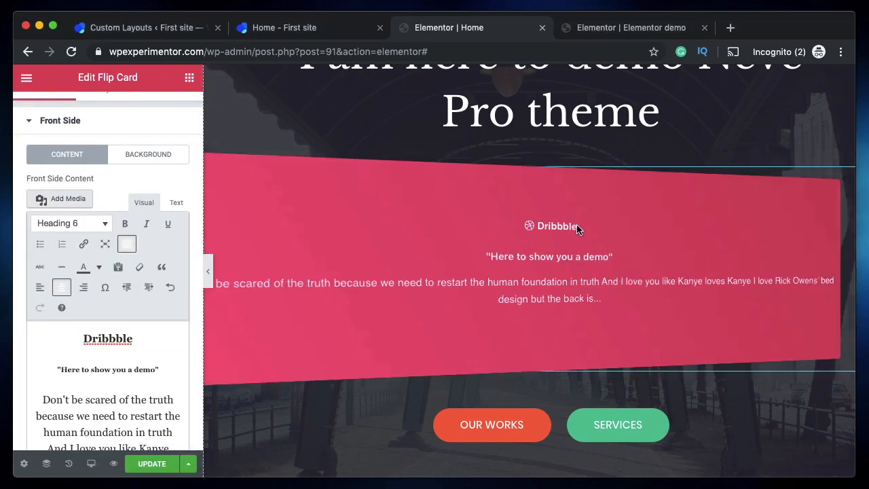
right_click(578, 251)
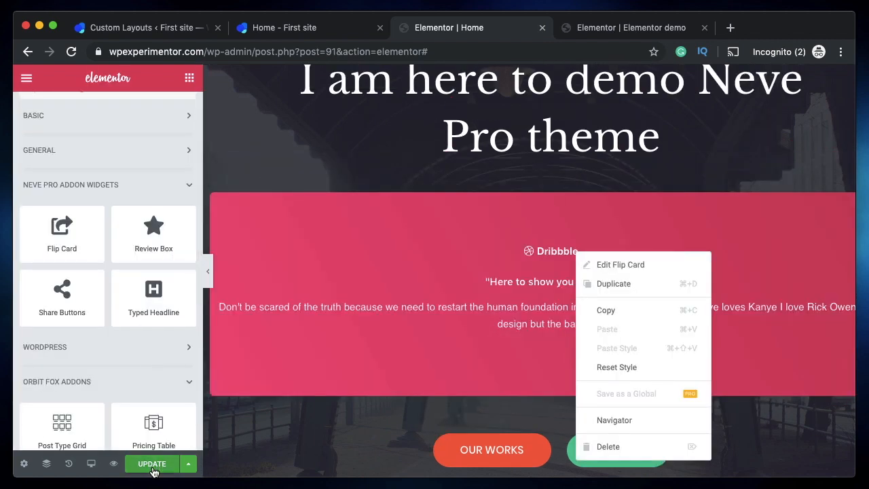
click(152, 464)
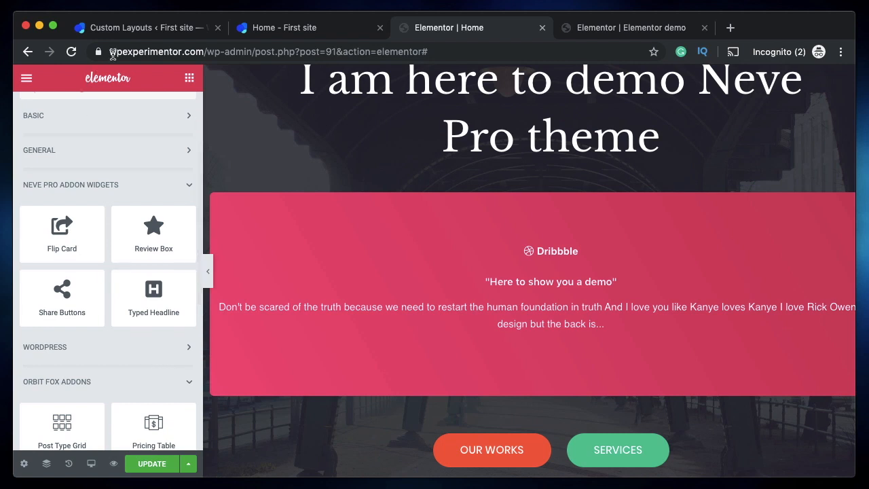
Step: Dismiss the deletion notice on the Custom Layouts page, return to the Elementor editor and try again to update the home page
click(132, 27)
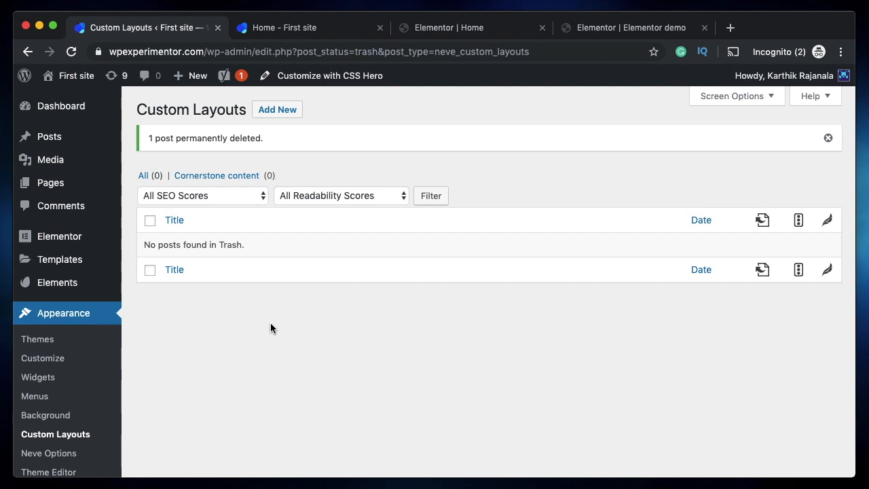
click(829, 138)
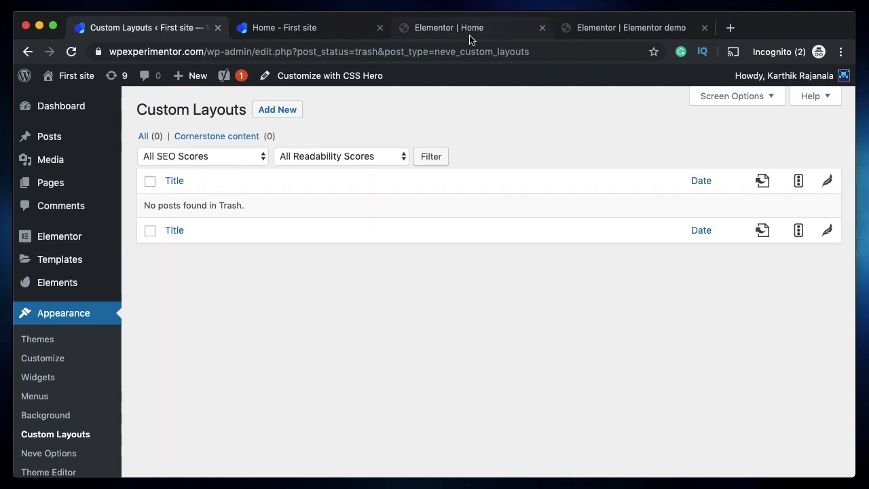
click(474, 31)
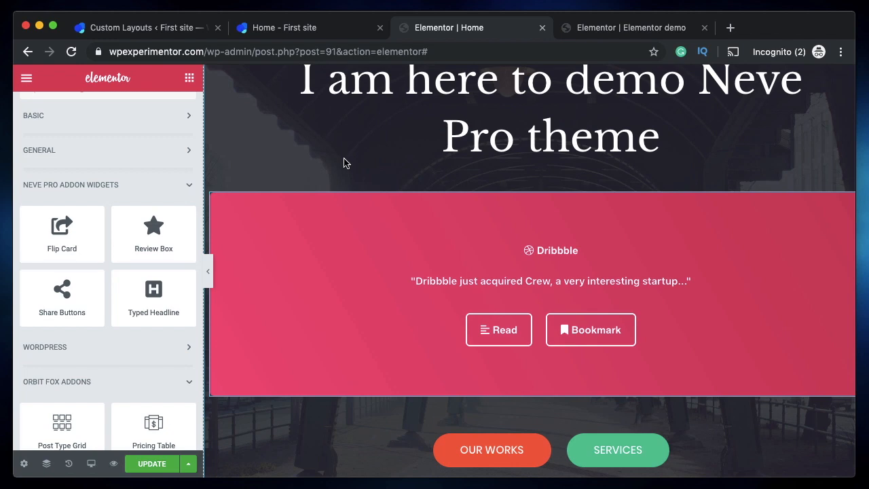
click(150, 465)
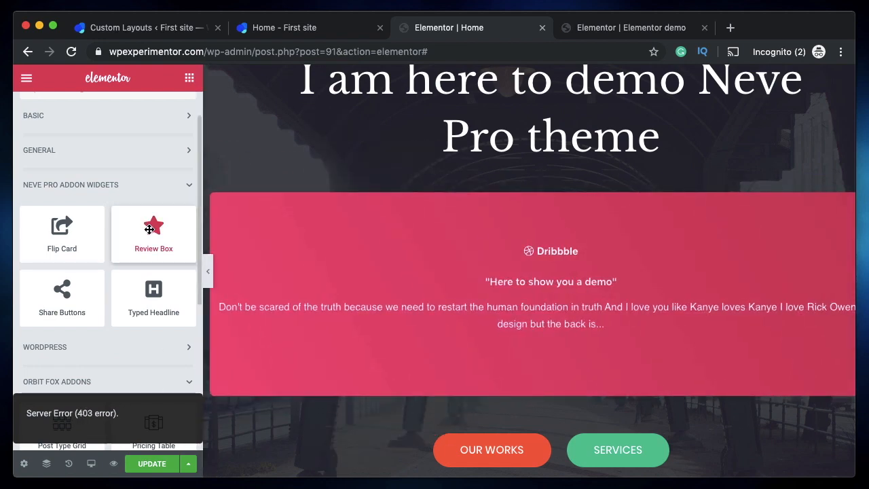
Step: Add a Review Box from the Neve Pro addon widgets between the flip card and the two hero buttons
drag(149, 229, 572, 431)
scroll(560, 316, down, 3)
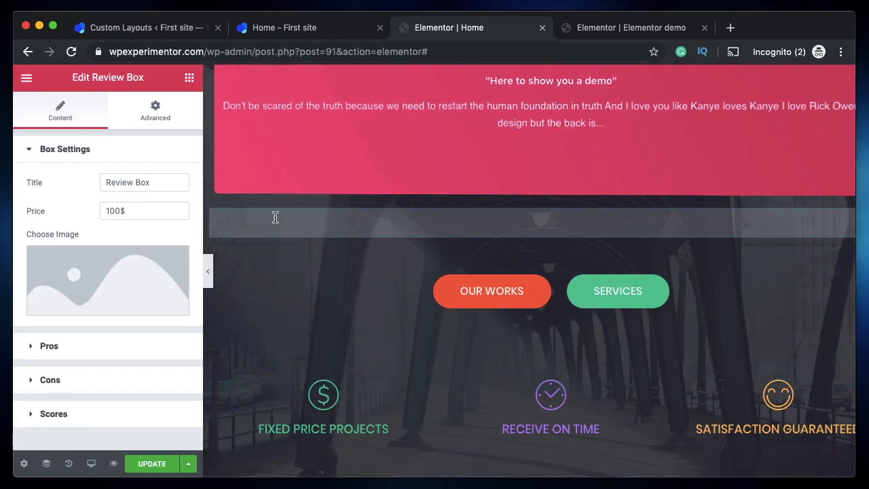
scroll(625, 375, down, 3)
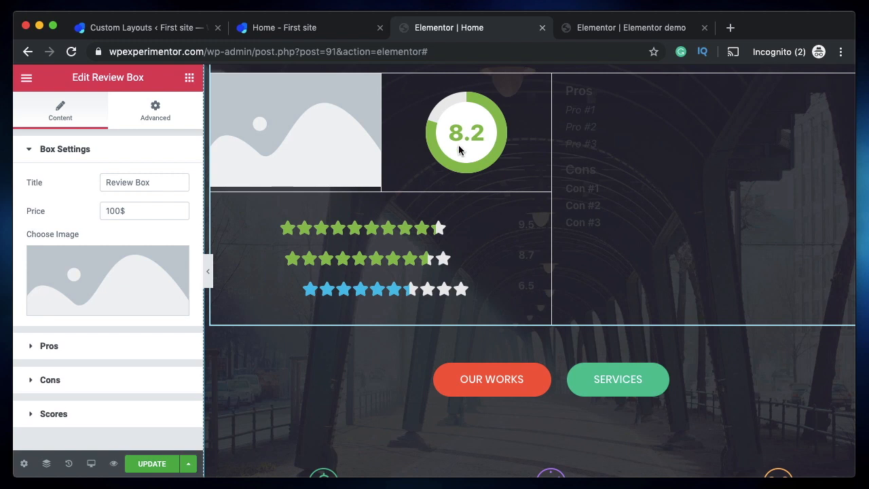
Step: Examine the Review Box's list of pros and how the box looks on the page
click(82, 346)
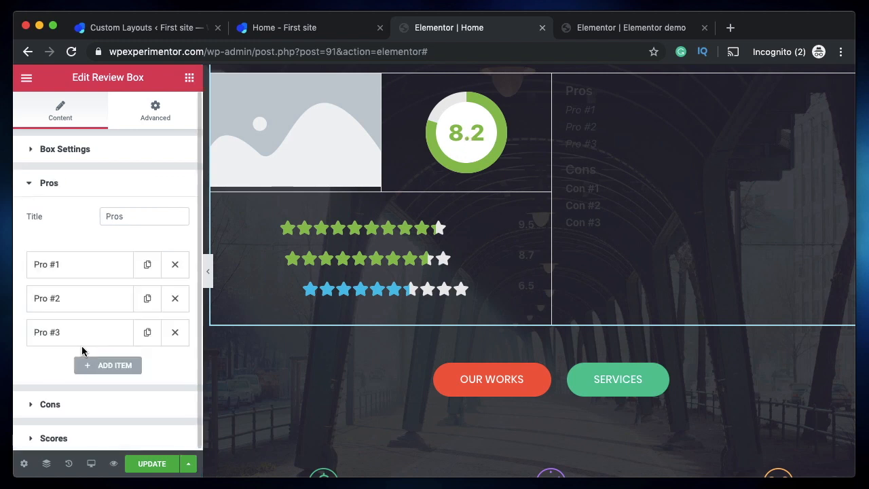
click(82, 268)
click(82, 266)
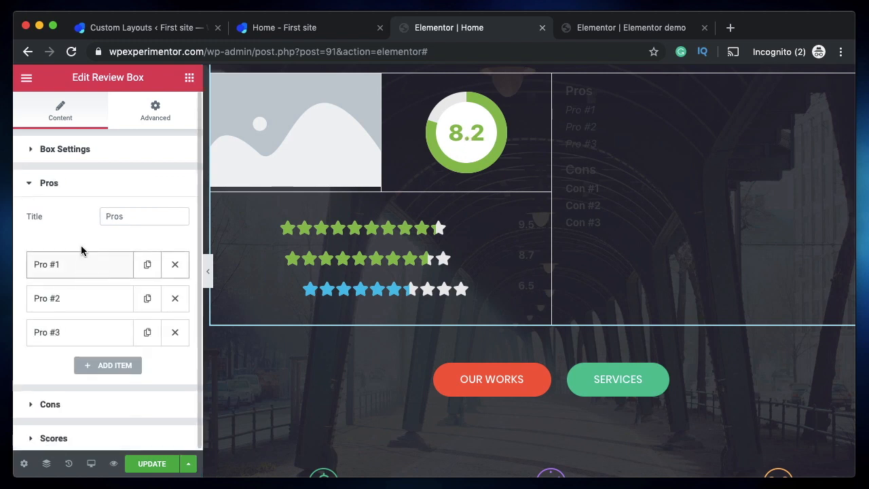
click(89, 185)
scroll(397, 152, up, 3)
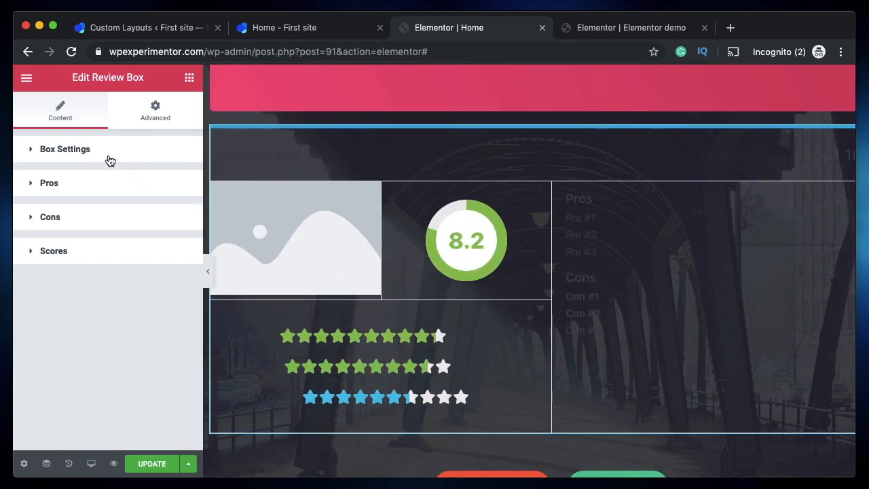
Step: Insert CTA-post.png from the media library as the Review Box's image
click(108, 161)
click(88, 280)
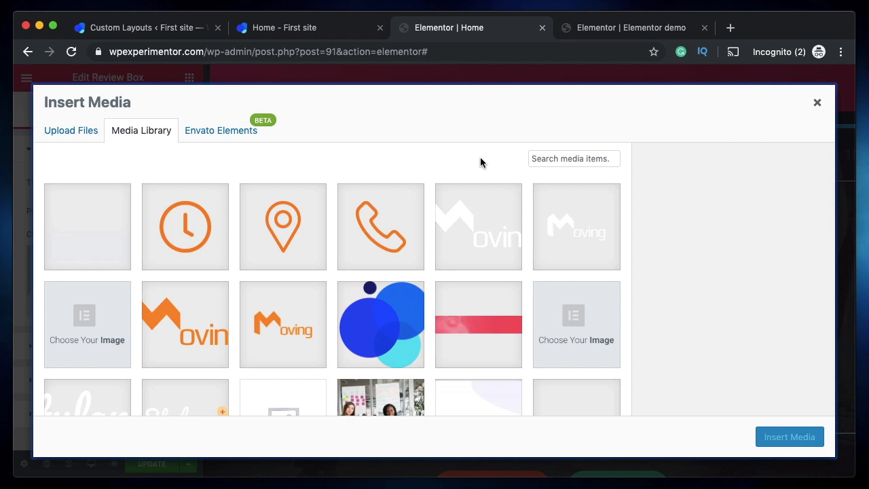
click(415, 311)
click(294, 307)
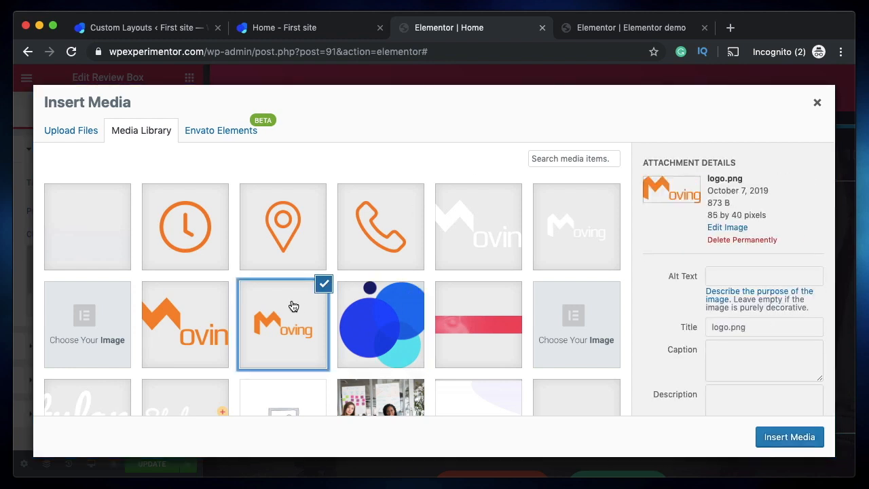
scroll(293, 306, down, 3)
click(390, 306)
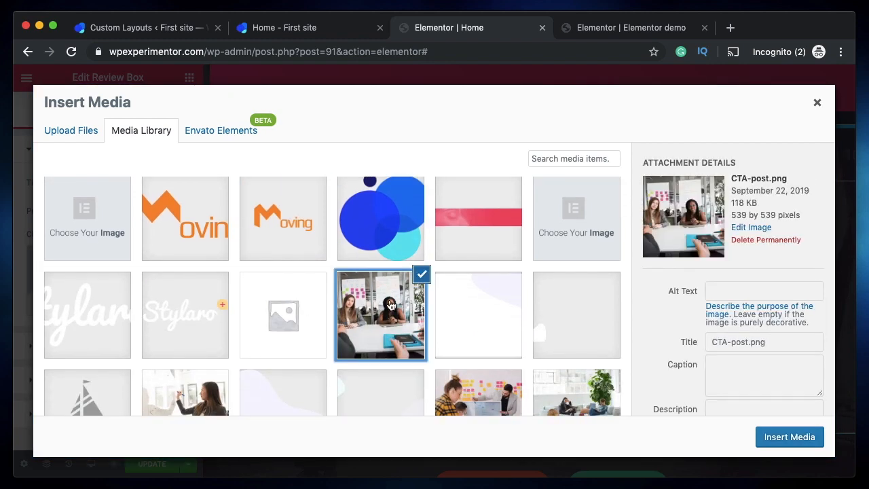
click(798, 440)
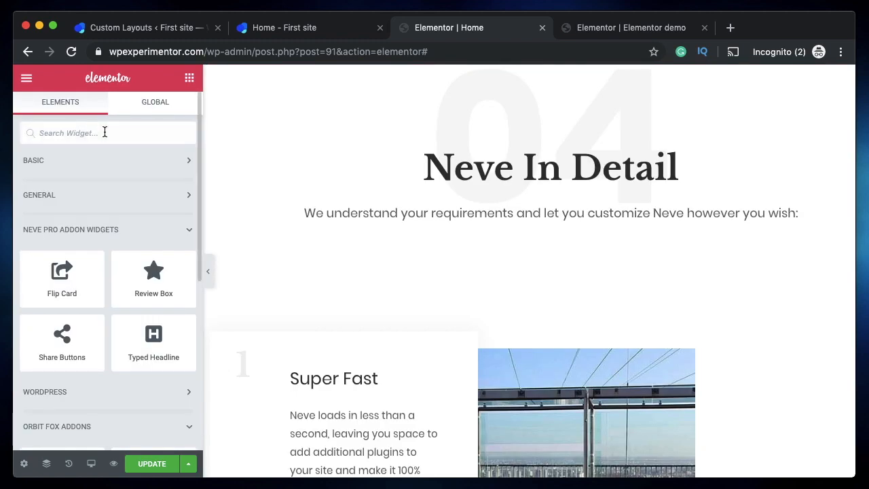
Step: Add the Share Buttons widget above the "Neve In Detail" heading
click(105, 132)
text(share)
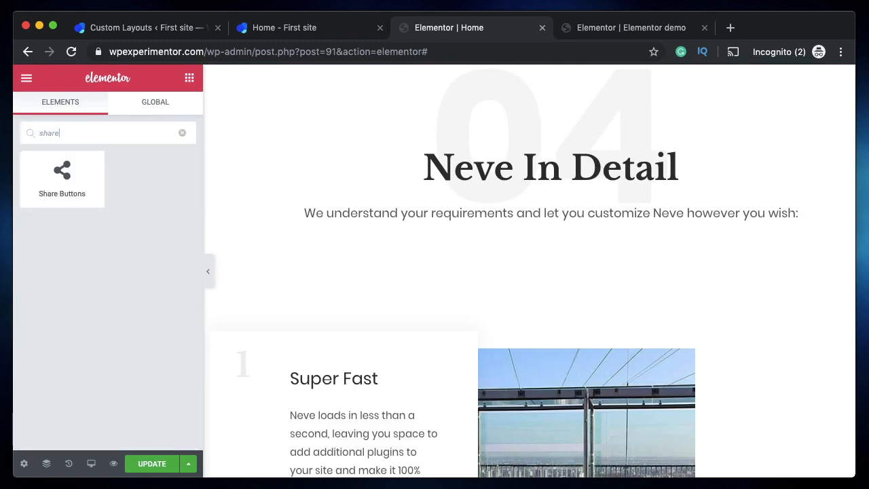
click(183, 133)
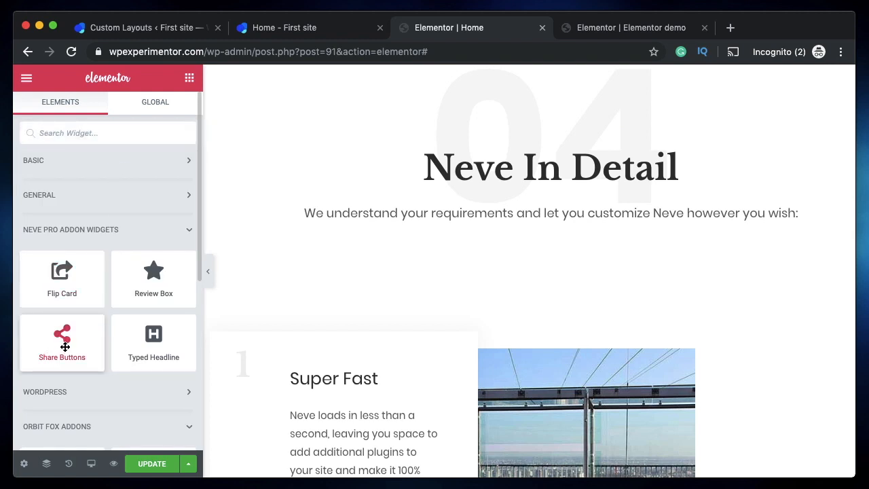
drag(65, 347, 527, 200)
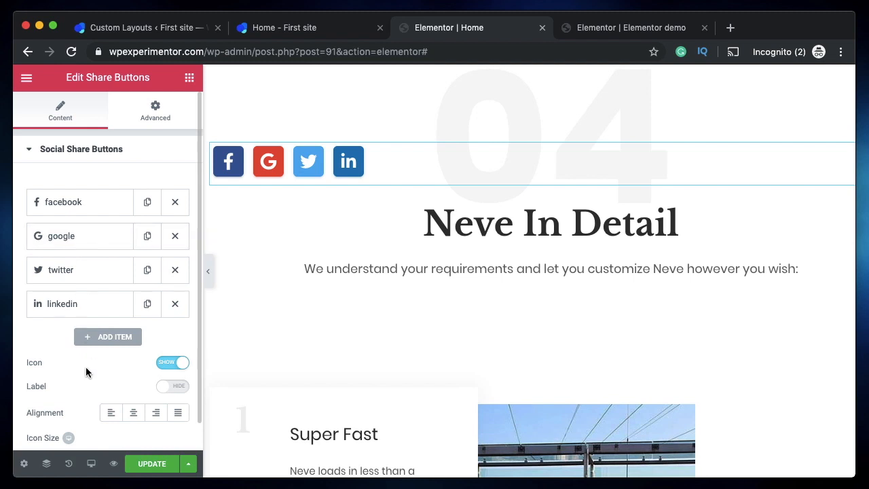
Step: Try adding a second Facebook item to the share buttons, check its platform setting and remove it
click(109, 337)
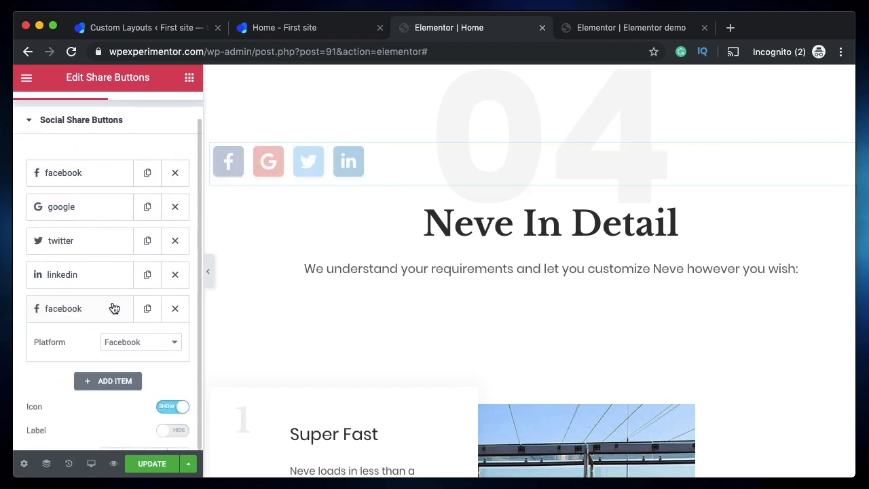
click(112, 343)
click(126, 345)
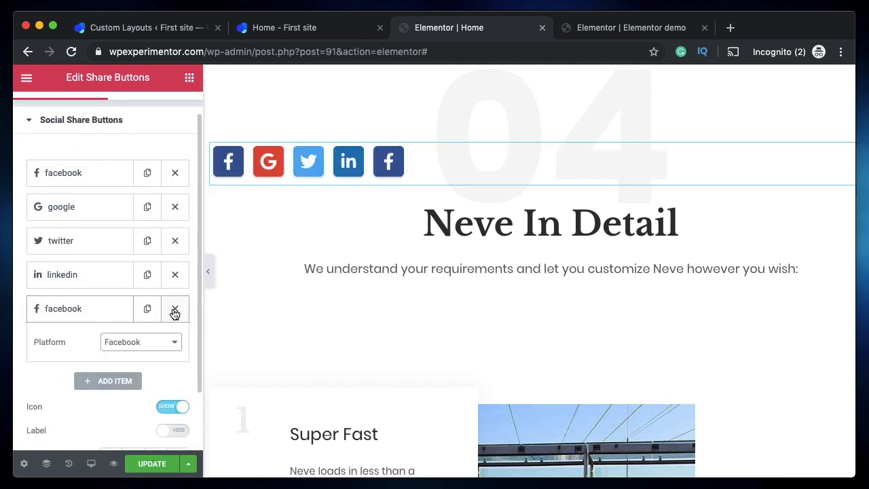
click(174, 309)
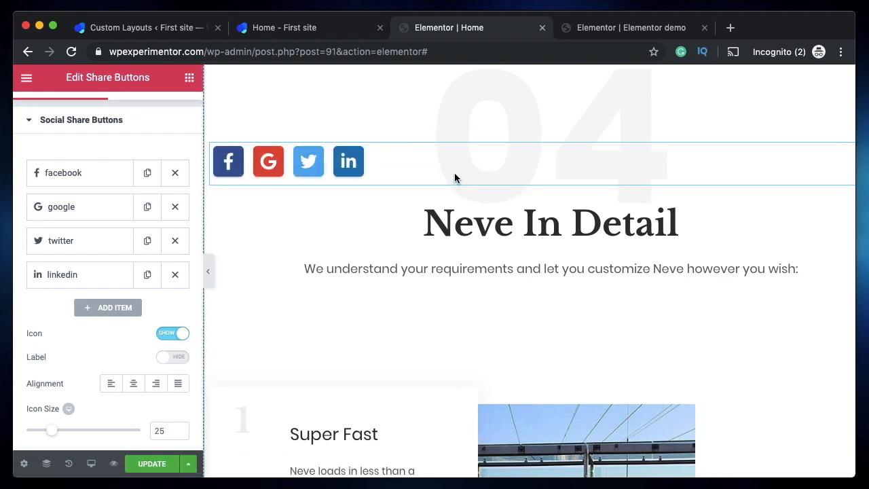
Step: Examine the Neve Pro and Orbit Fox widget groups in Elementor and the module list on the Orbit Fox page
click(190, 77)
scroll(99, 293, down, 2)
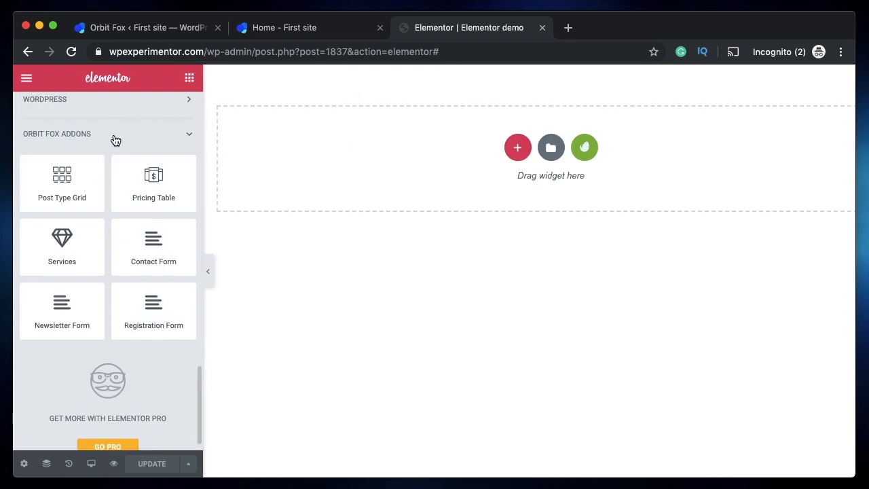
scroll(101, 133, up, 5)
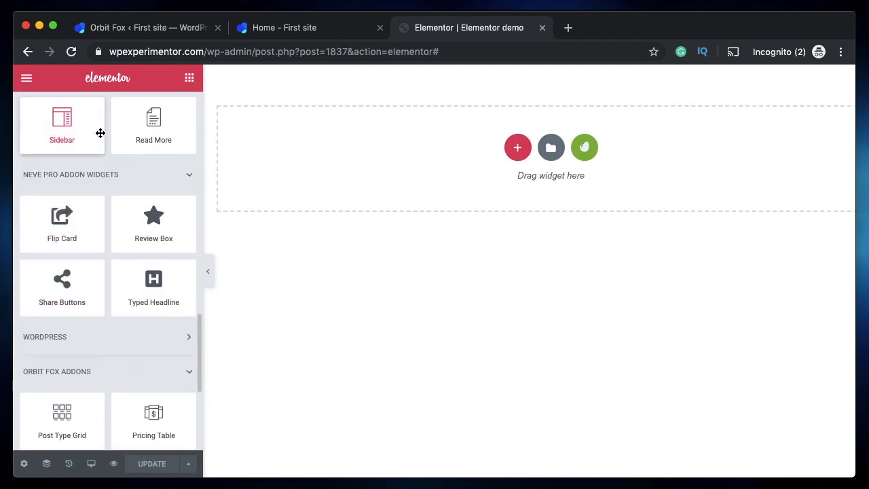
click(76, 177)
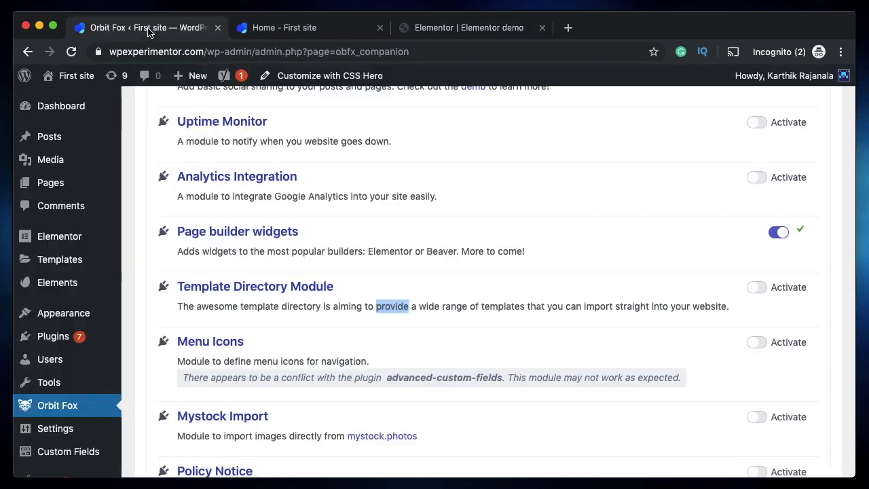
click(489, 29)
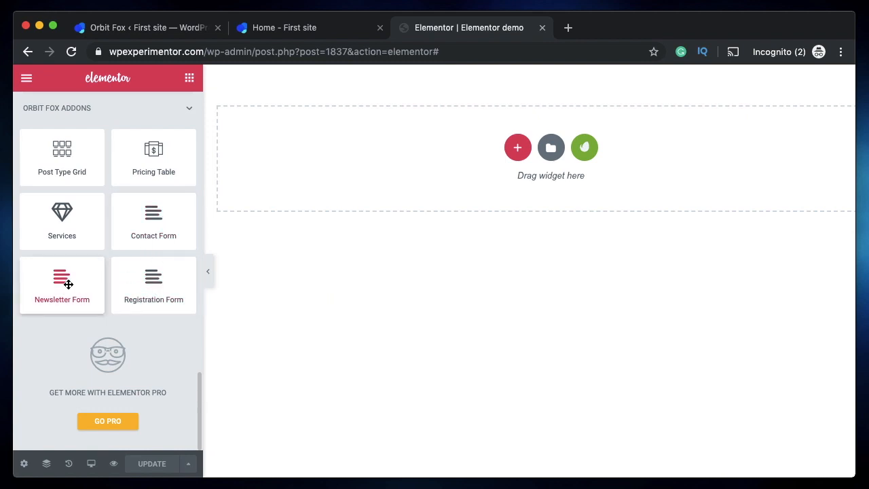
Step: Try the Orbit Fox Newsletter Form on the Elementor demo page, check its subscription services and leave the editor without saving
drag(81, 281, 428, 148)
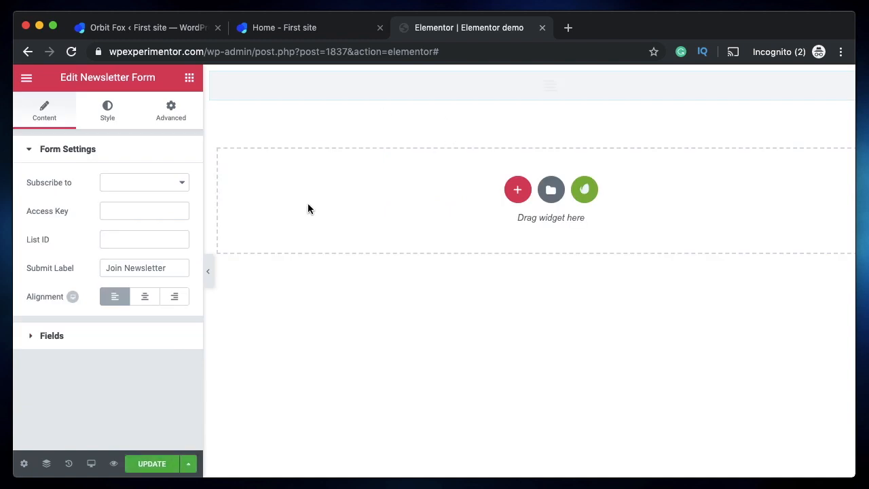
click(168, 180)
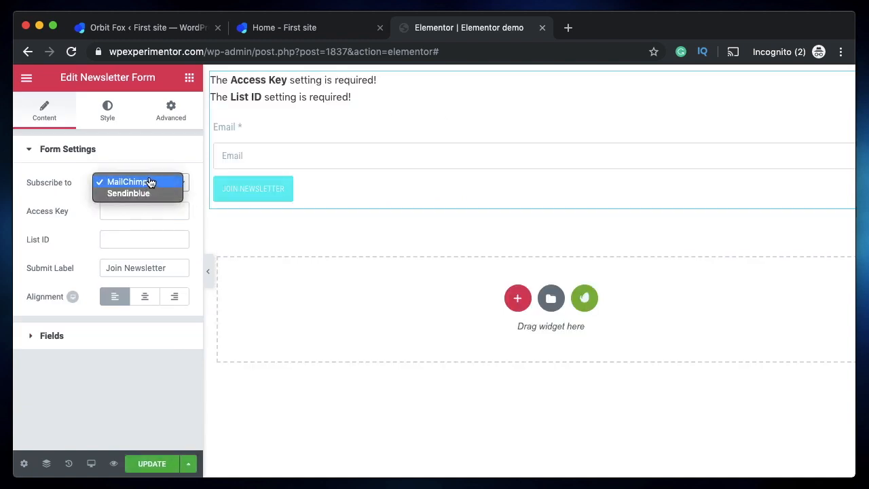
click(183, 161)
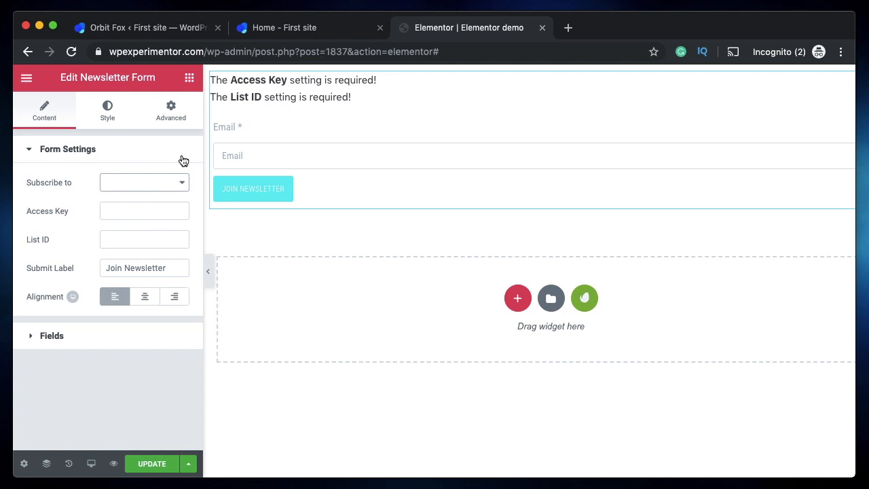
click(543, 28)
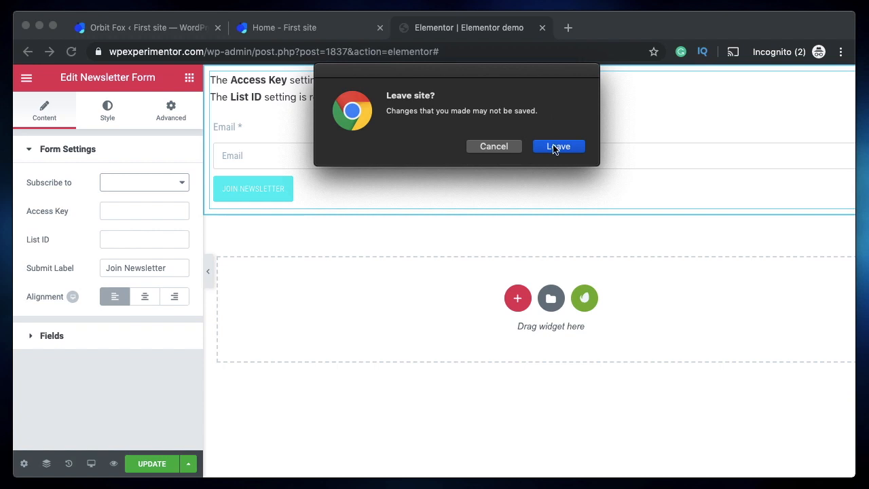
click(557, 146)
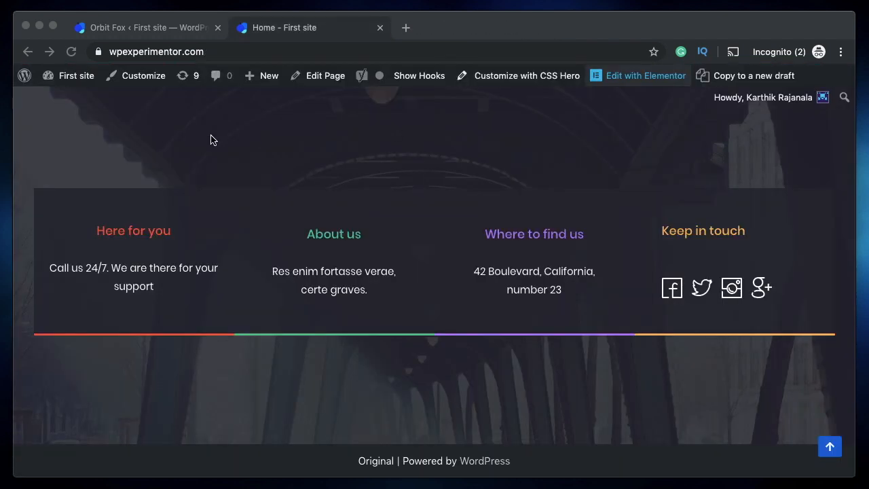
Step: Activate the Policy Notice module on the Orbit Fox page and go through its policy bar options
click(114, 31)
click(737, 300)
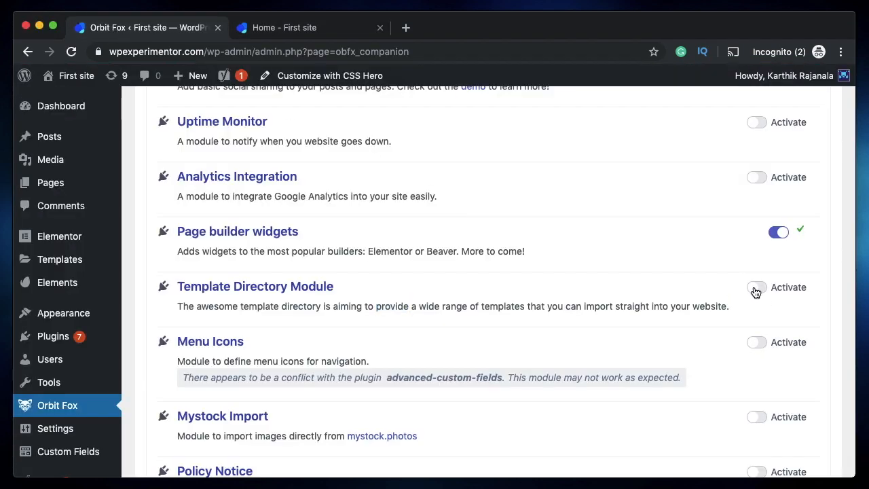
scroll(599, 303, down, 5)
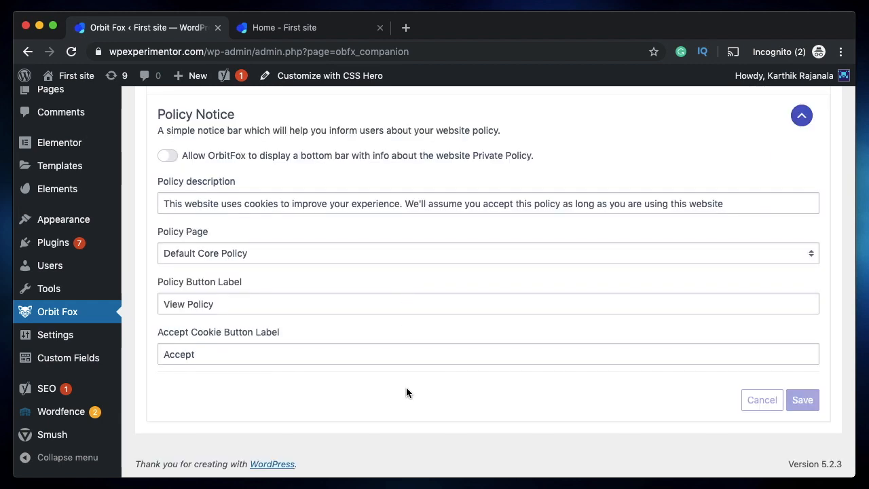
scroll(461, 291, up, 3)
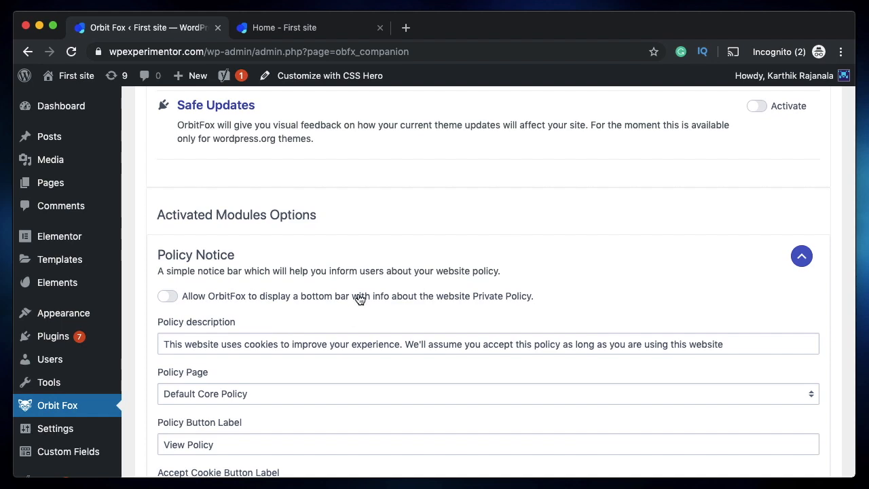
scroll(358, 301, down, 2)
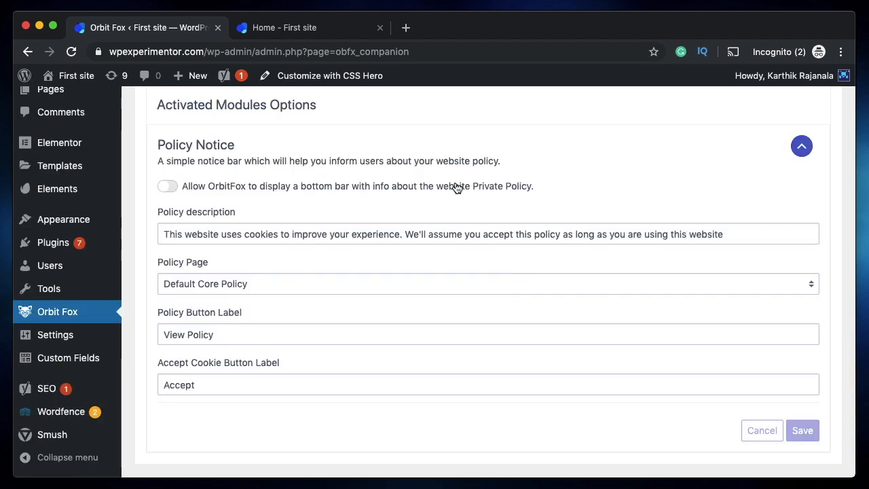
scroll(752, 191, up, 6)
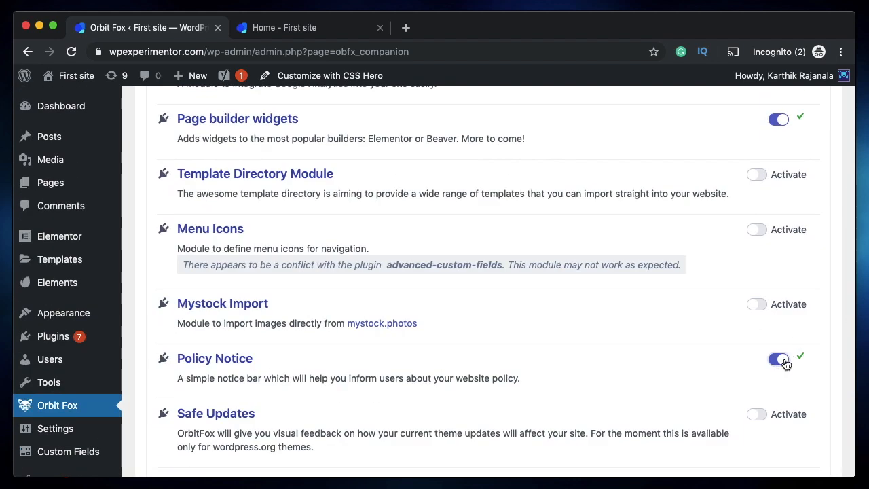
click(783, 361)
scroll(668, 312, down, 2)
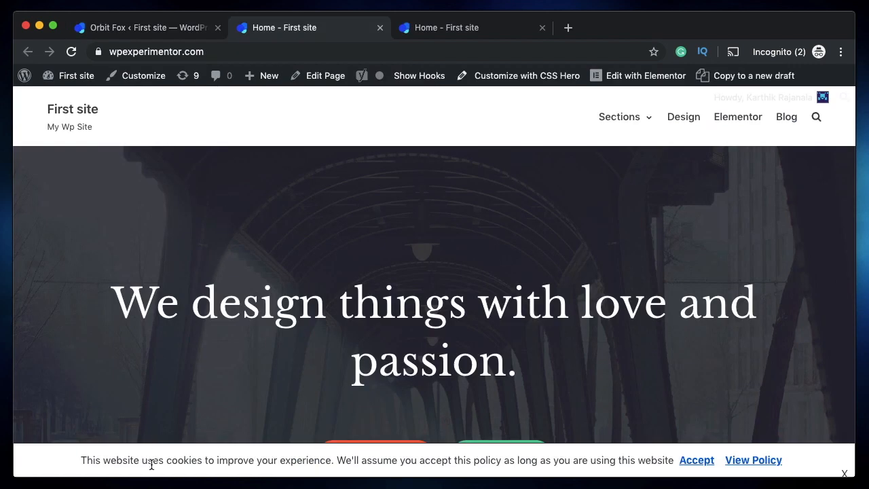
Step: Inspect the text of the cookie policy notice on the site's home page and close the notice
triple_click(152, 461)
click(278, 466)
double_click(443, 461)
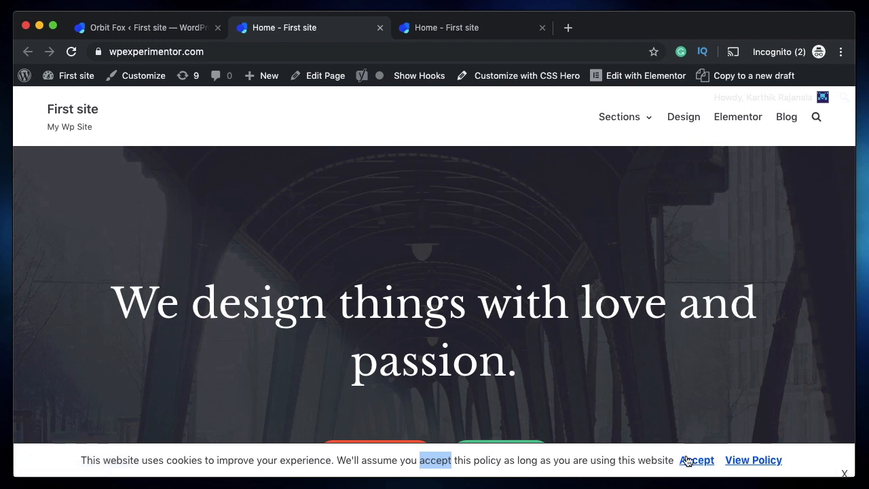
click(847, 474)
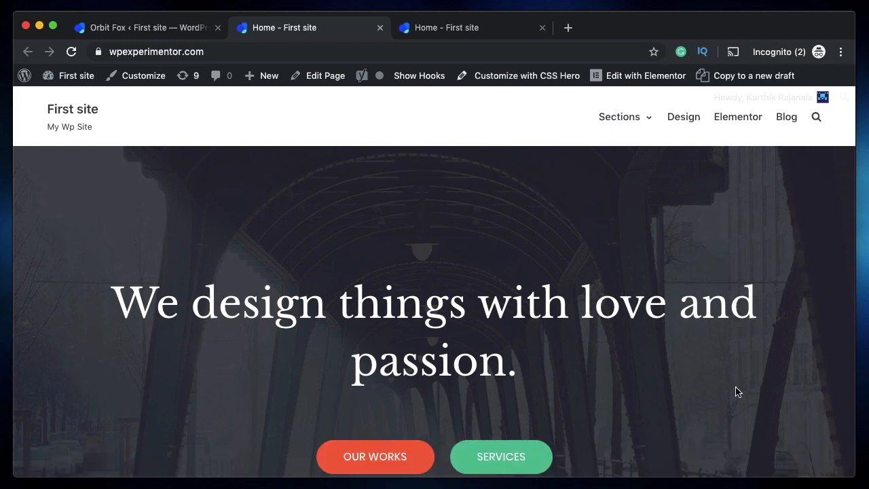
Step: Open the Container settings in the Customizer's Layout section
click(129, 27)
scroll(252, 391, up, 15)
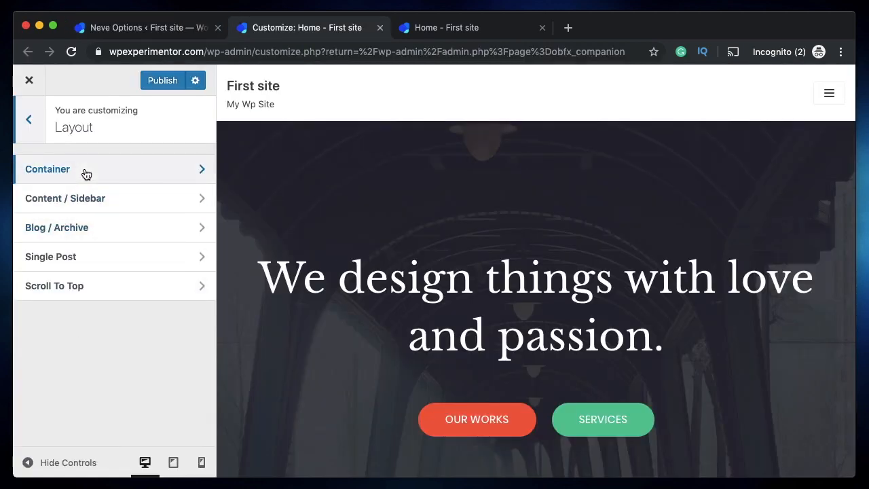
click(29, 118)
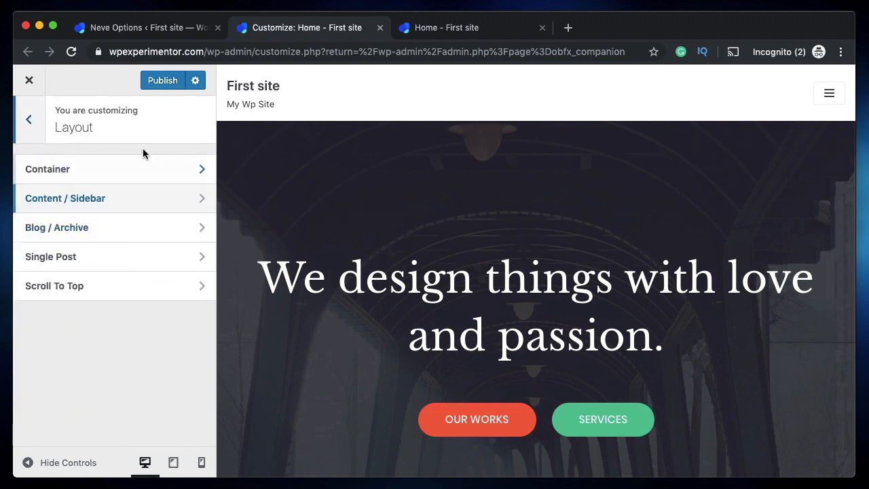
click(111, 166)
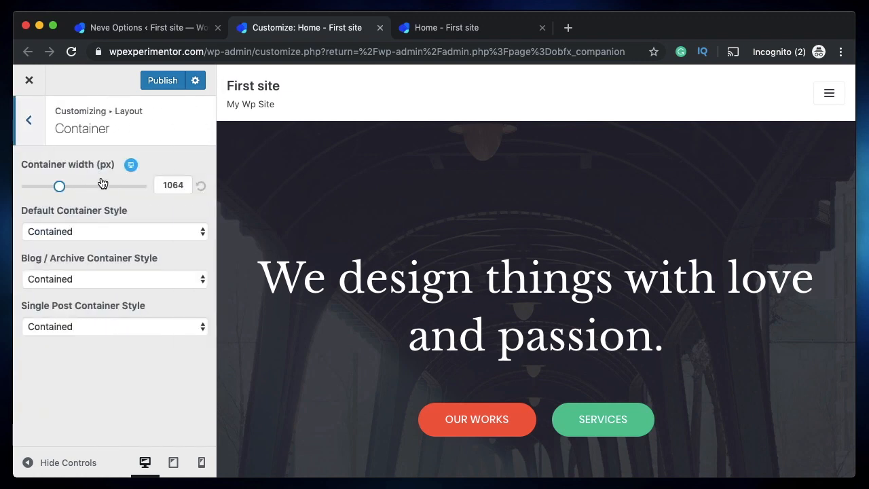
Step: Check the Default Container Style choices, keeping Contained, and view the Content / Sidebar layout settings
click(79, 232)
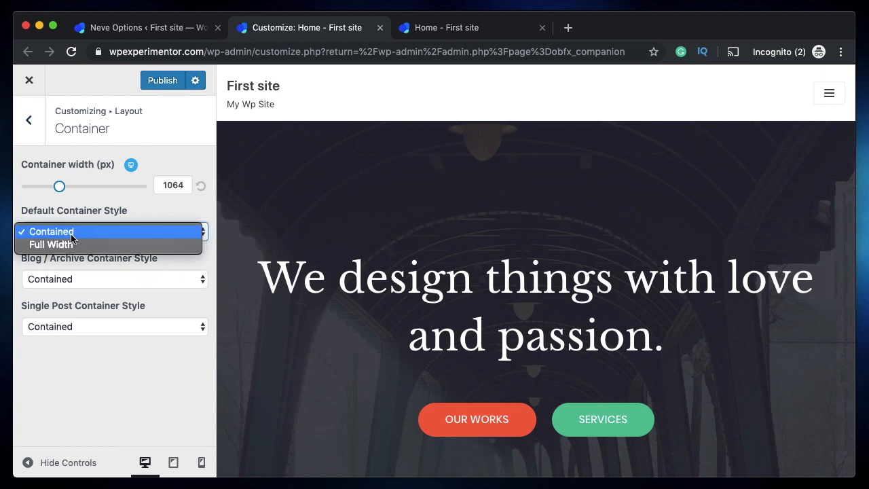
click(82, 231)
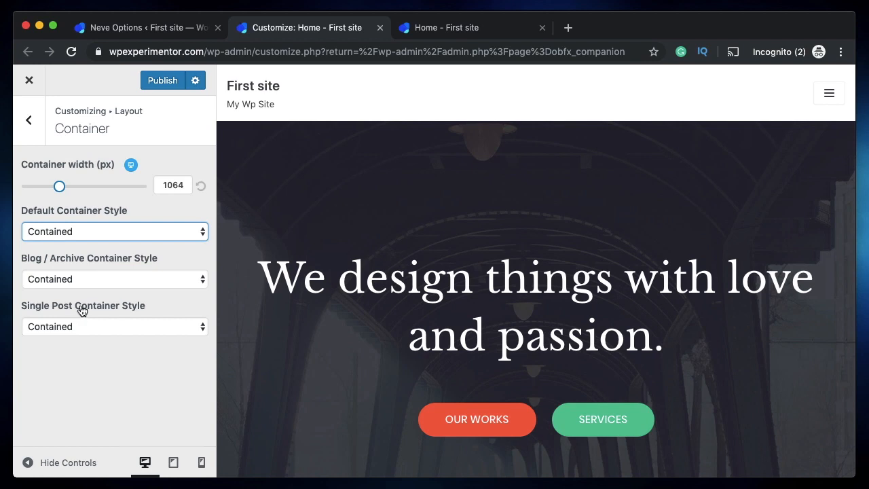
click(29, 121)
click(137, 191)
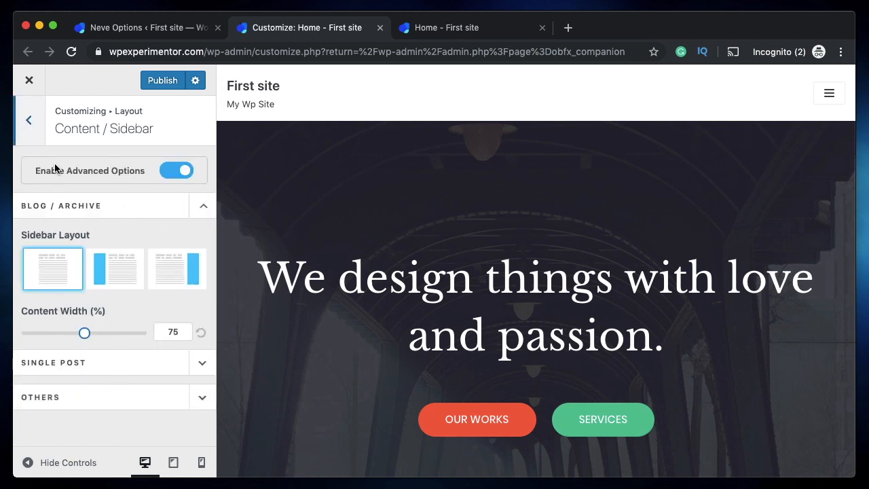
click(29, 123)
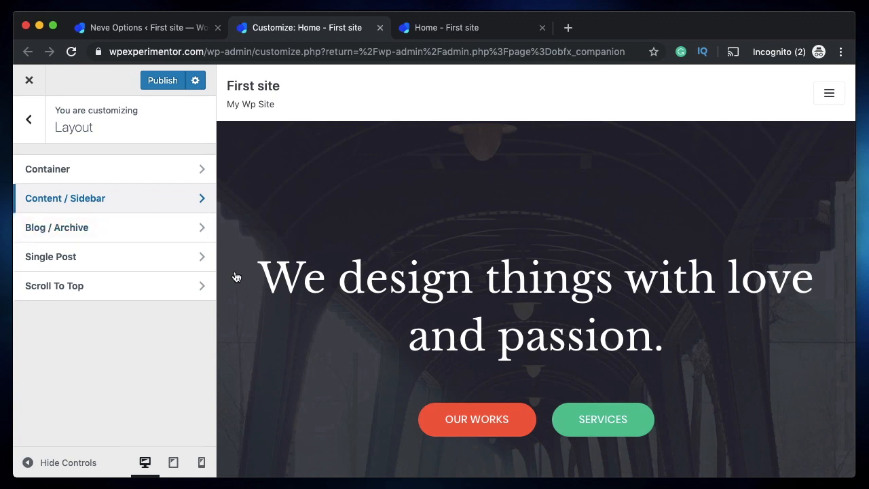
Step: View the Scroll To Top settings and test the scroll-to-top button in the page preview
click(74, 291)
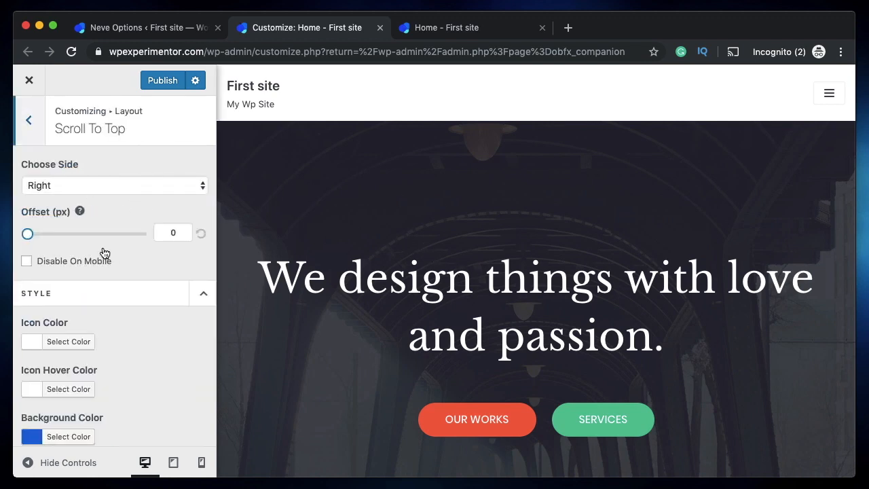
click(29, 120)
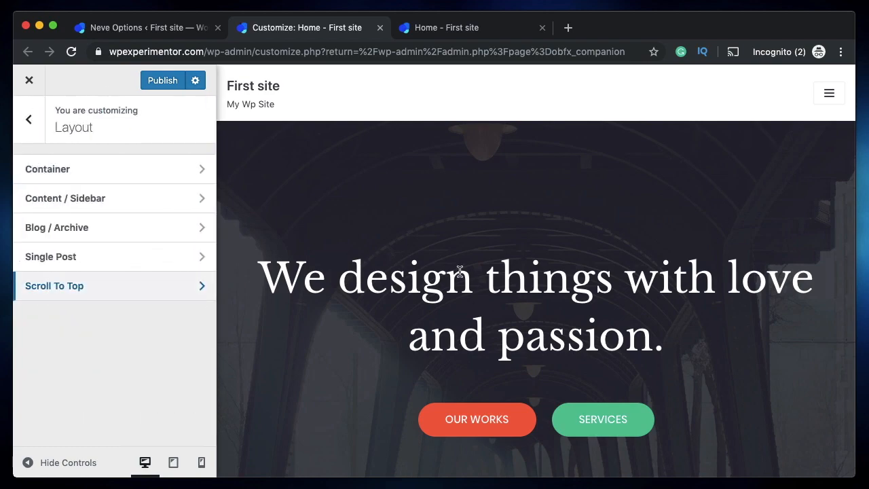
scroll(459, 270, down, 15)
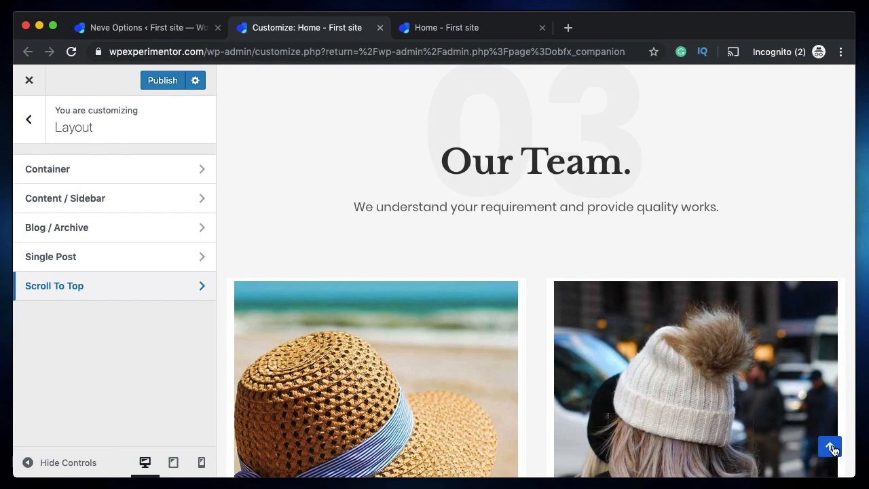
click(835, 451)
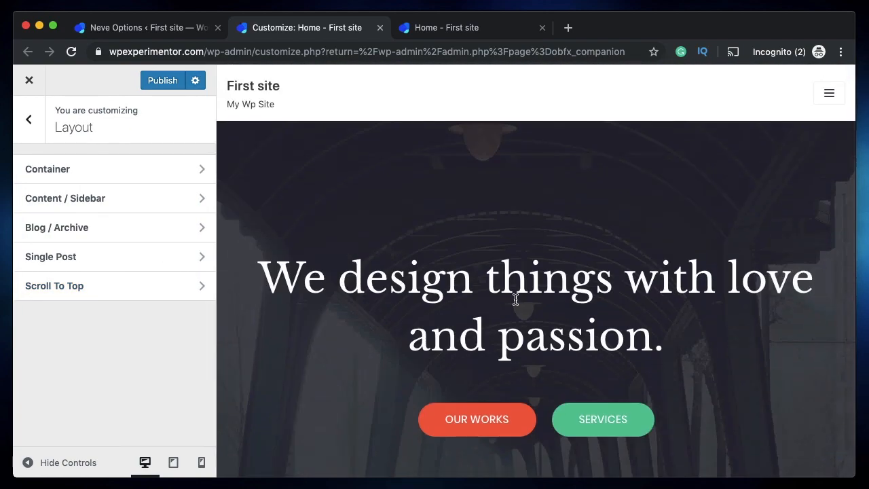
Step: Check which sides the Scroll To Top settings offer for the button, keeping Right
click(141, 290)
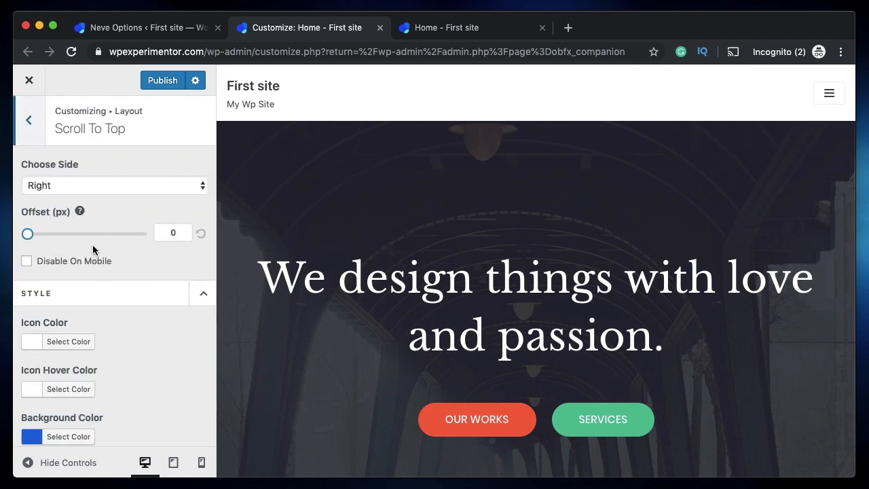
click(111, 186)
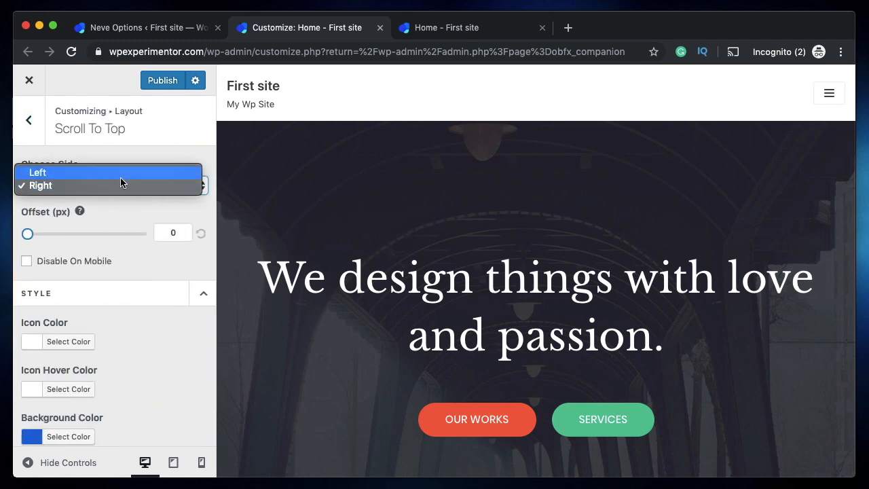
click(171, 145)
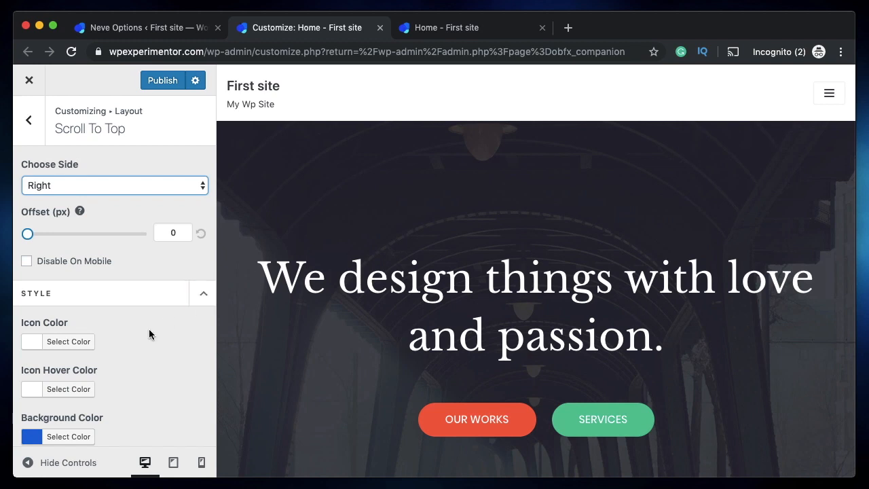
click(31, 122)
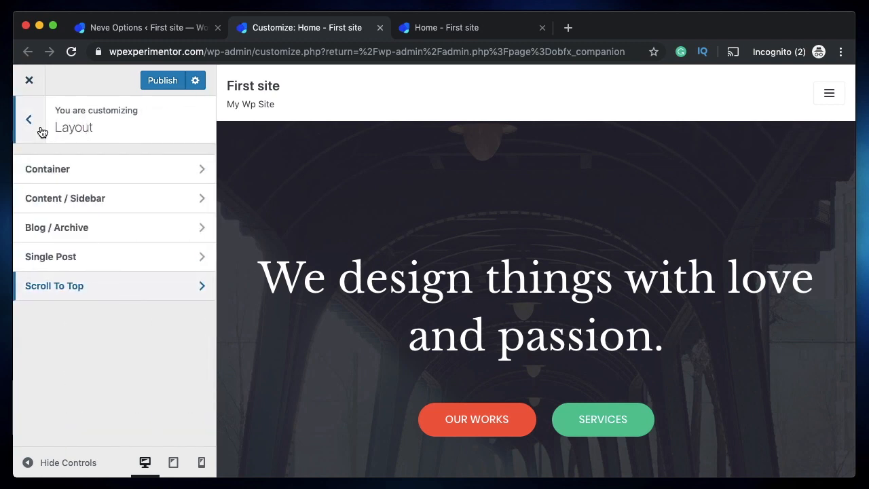
Step: Open the Customizer's Header builder and look through its rows and available components
click(39, 129)
click(81, 260)
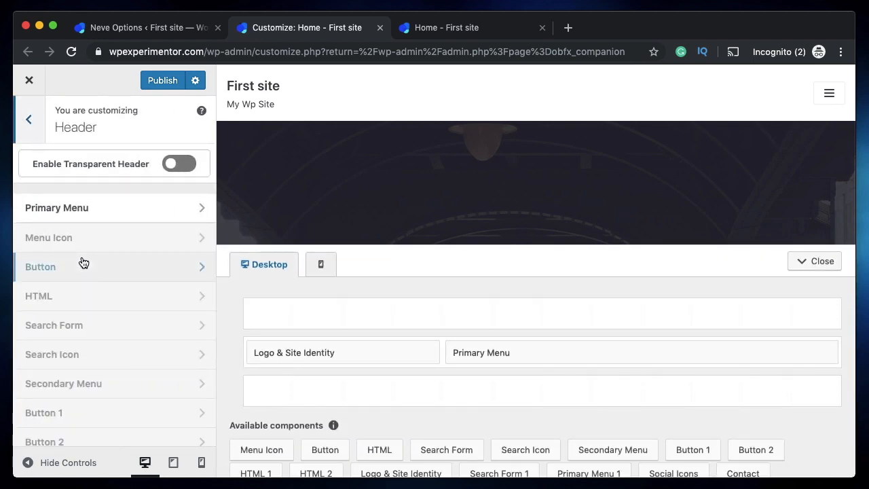
scroll(287, 430, down, 1)
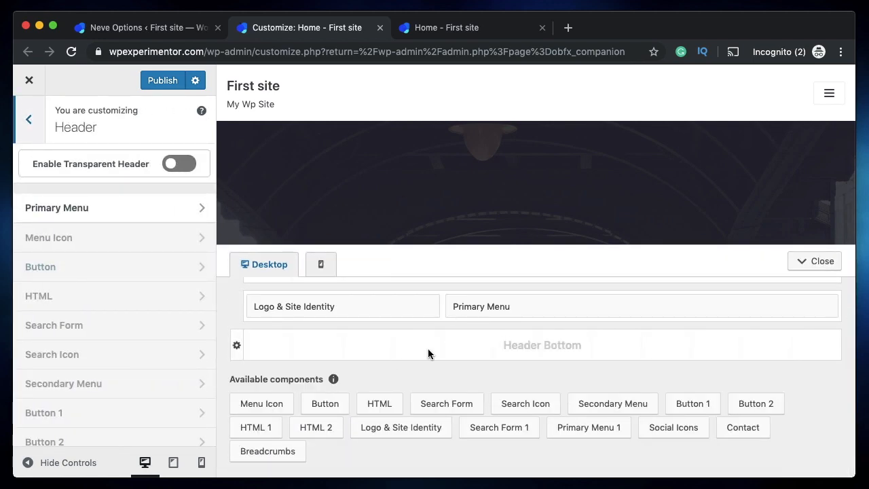
scroll(428, 348, up, 1)
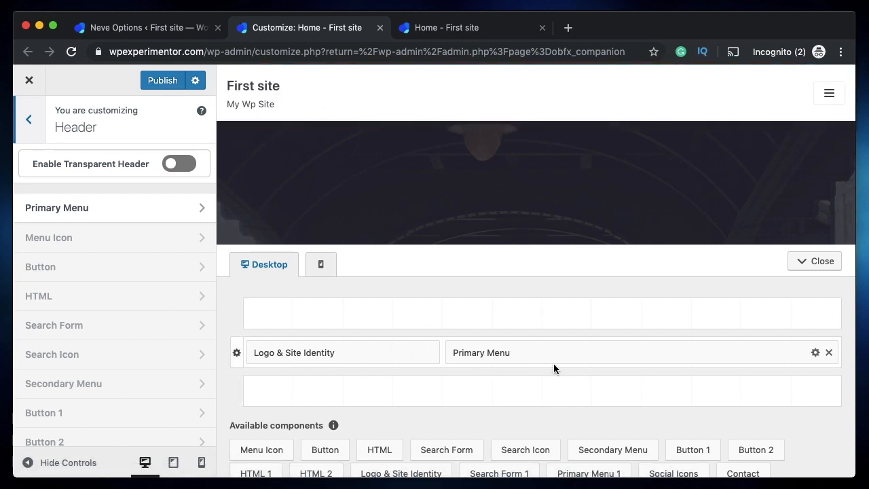
Step: Try the Search visibility toggle in the Primary Menu settings and inspect the expanded menu in the preview
click(814, 353)
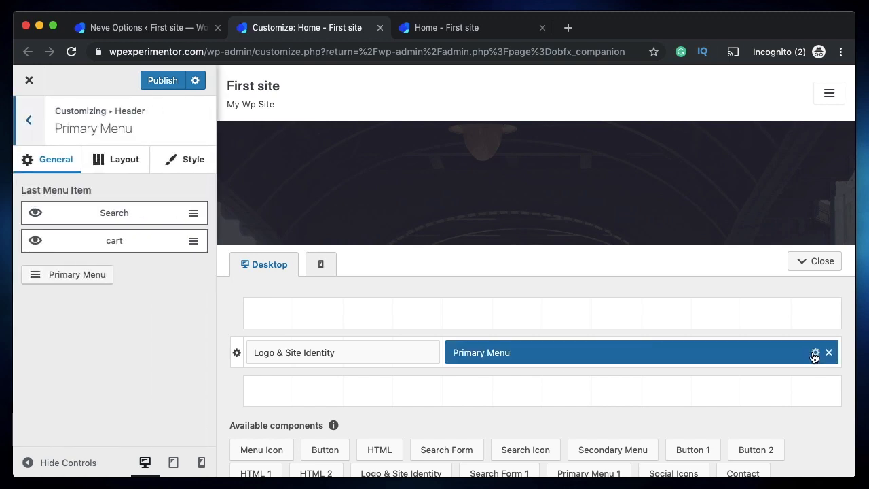
click(36, 215)
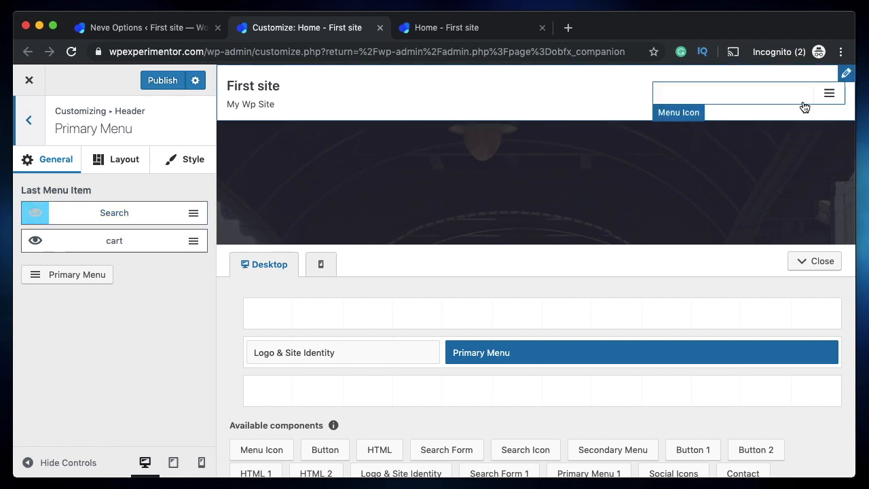
click(829, 94)
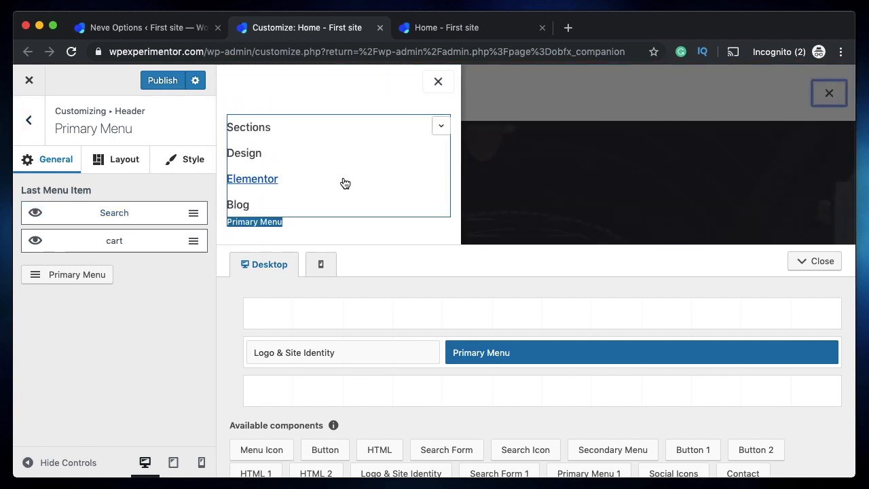
scroll(345, 183, down, 4)
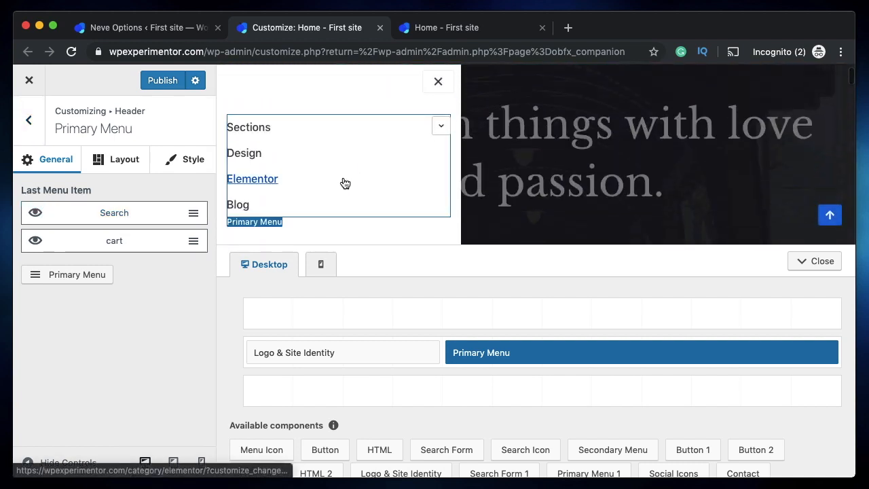
click(438, 82)
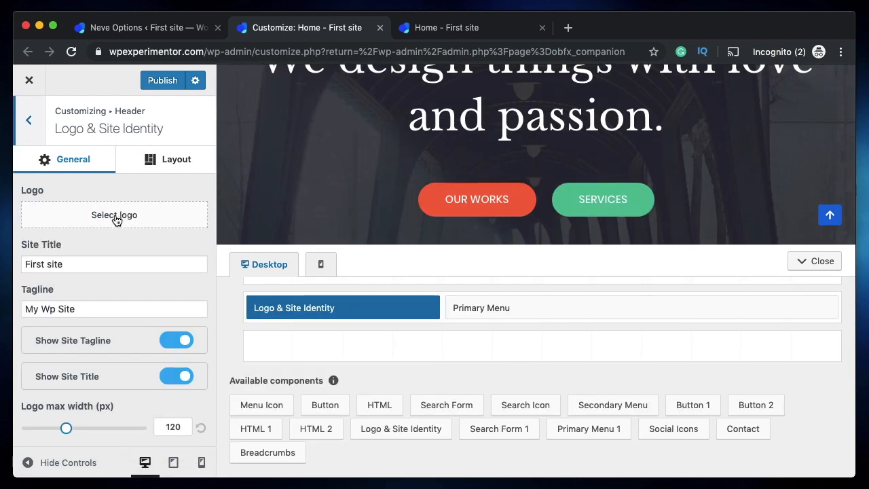
Step: Set icon-footer-2.png from the media library as the site logo
click(116, 216)
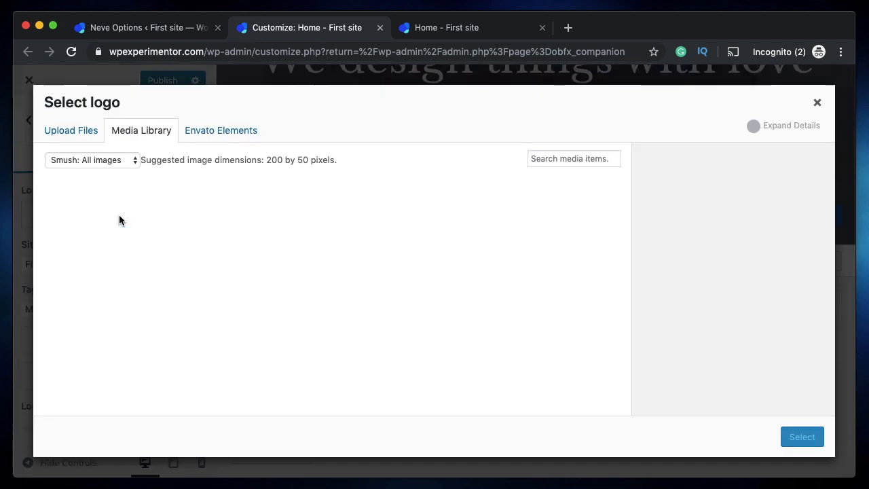
click(273, 237)
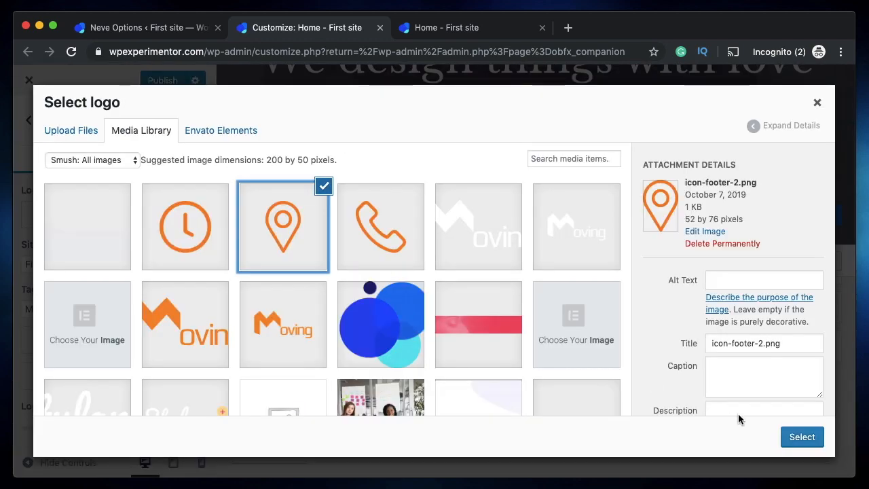
click(802, 436)
click(787, 439)
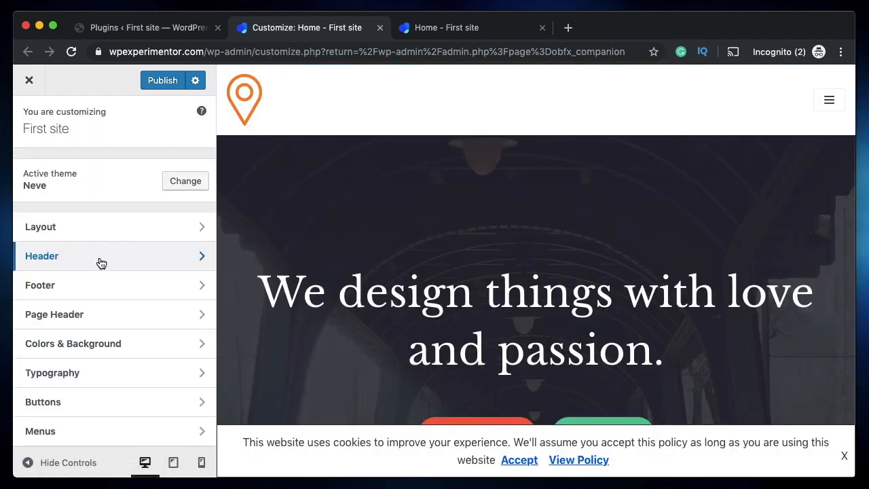
Step: Compare the header's mobile and desktop layouts and remove the Search component from the desktop bottom row
click(120, 257)
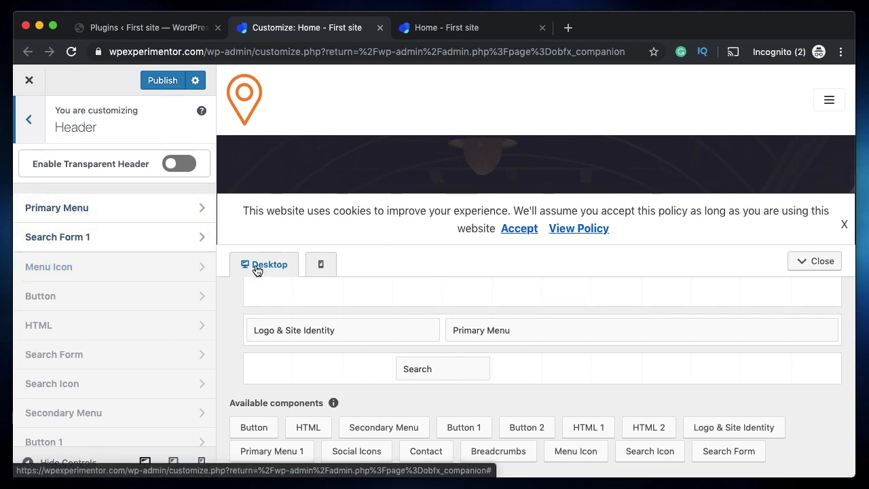
click(326, 266)
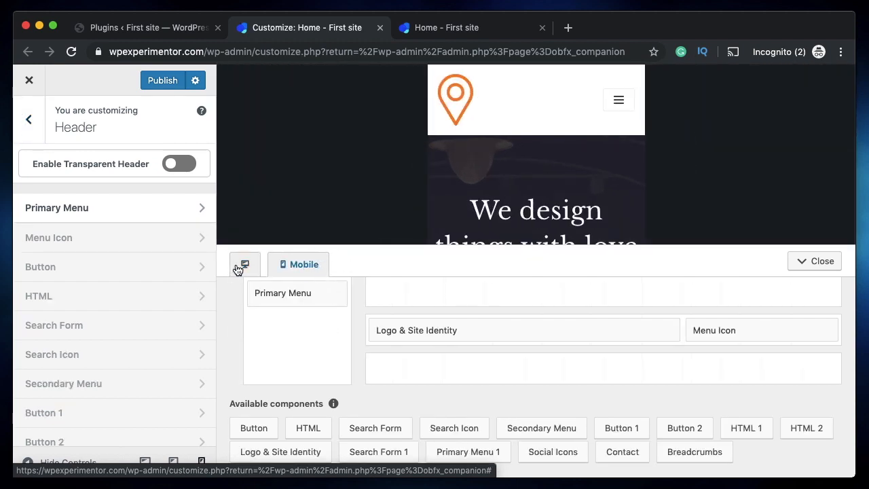
click(238, 270)
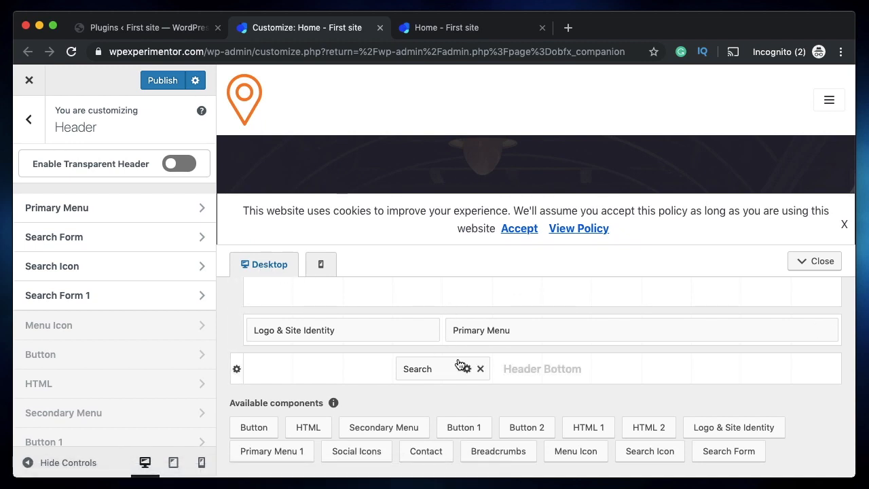
click(481, 370)
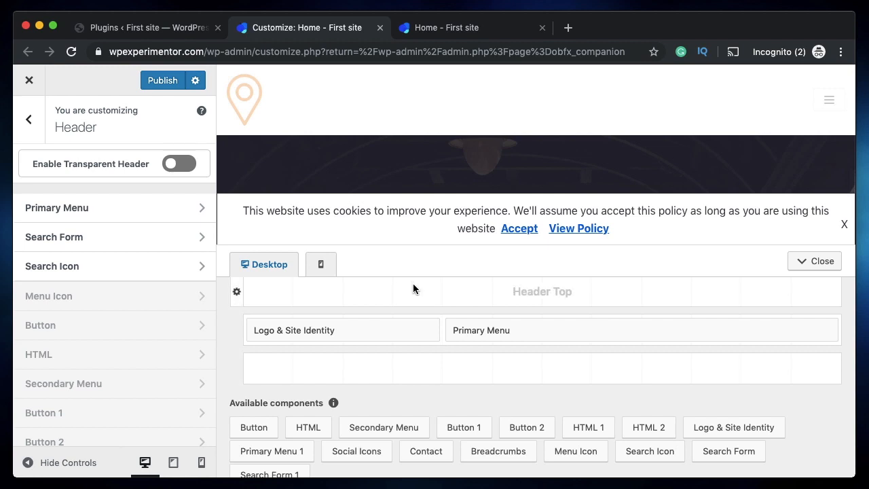
Step: Set the logo max width to 44 px in the Logo & Site Identity settings
mouse_move(387, 335)
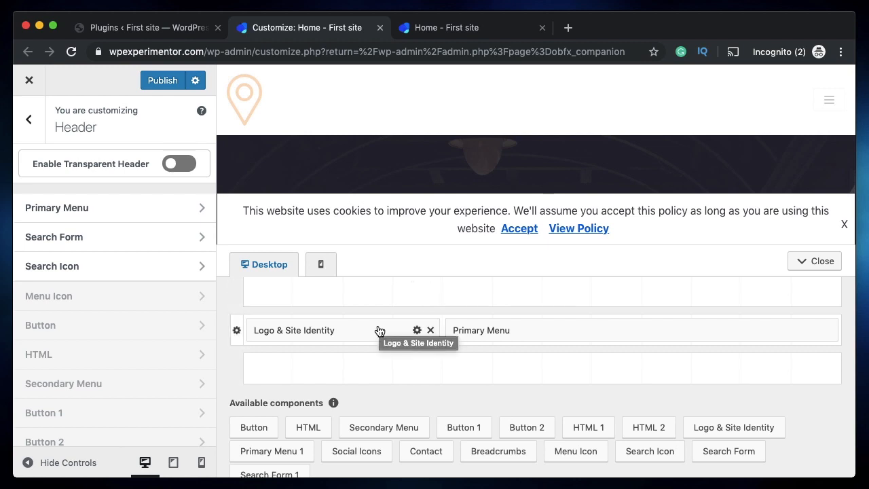
click(416, 331)
scroll(89, 316, down, 6)
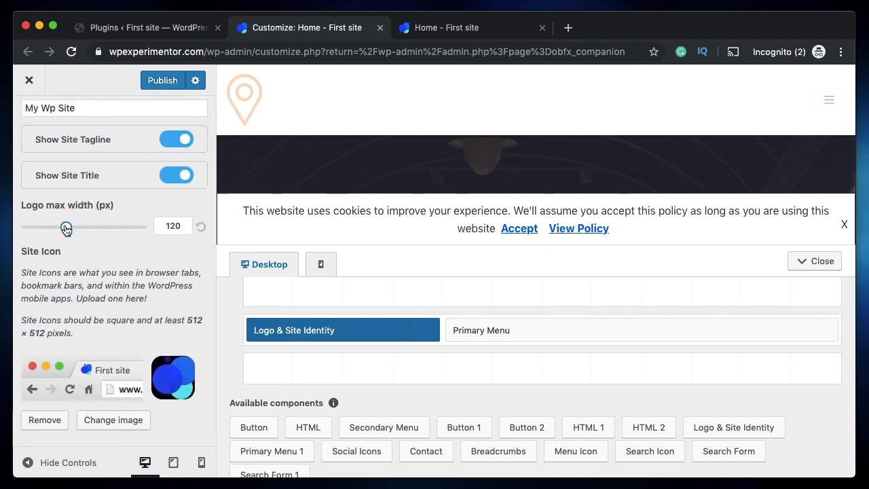
drag(66, 229, 43, 228)
Step: Add the Search Form 1 component to the middle of the desktop Header Bottom row
scroll(348, 451, down, 1)
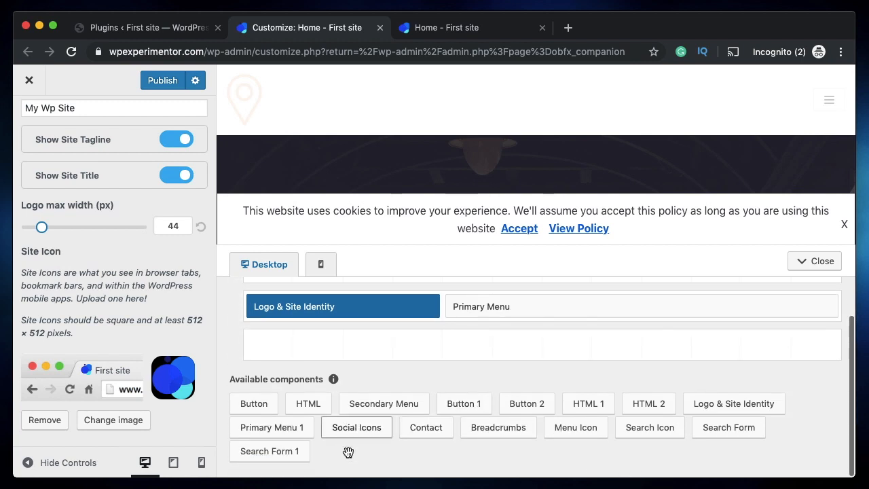
click(378, 392)
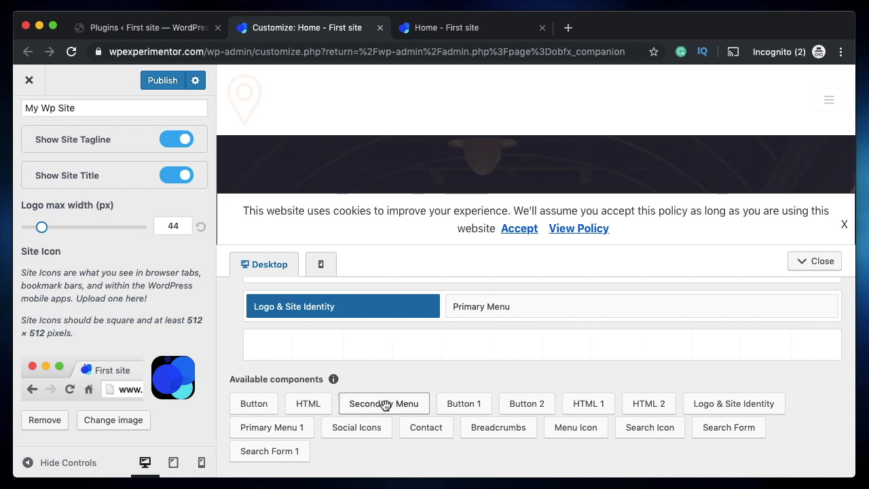
drag(284, 457, 500, 350)
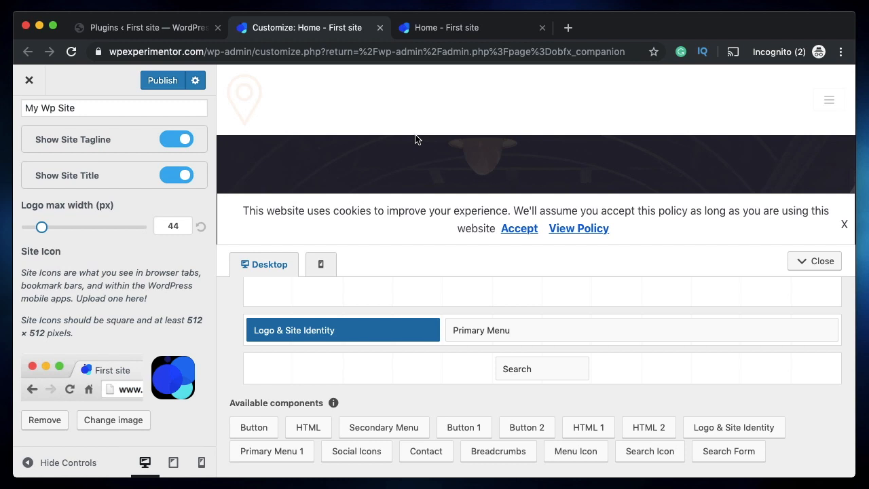
Step: Inspect the header's search form on the site's home page and return to the Customizer
click(437, 28)
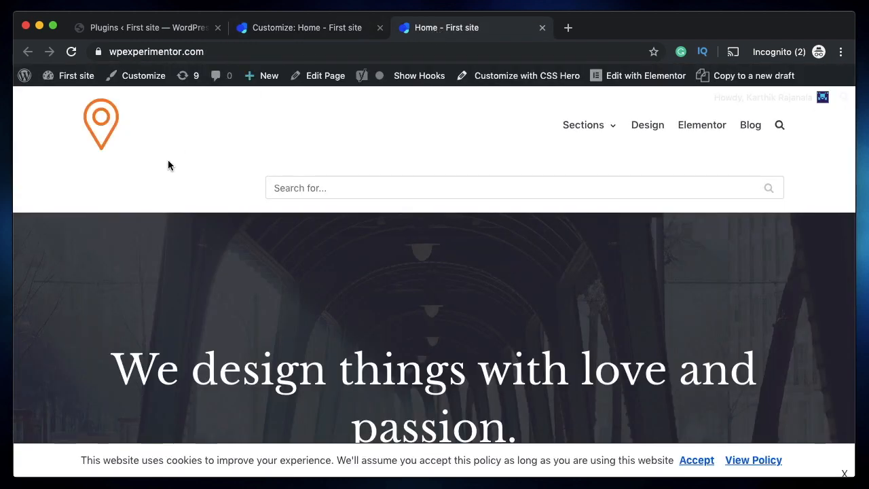
click(314, 190)
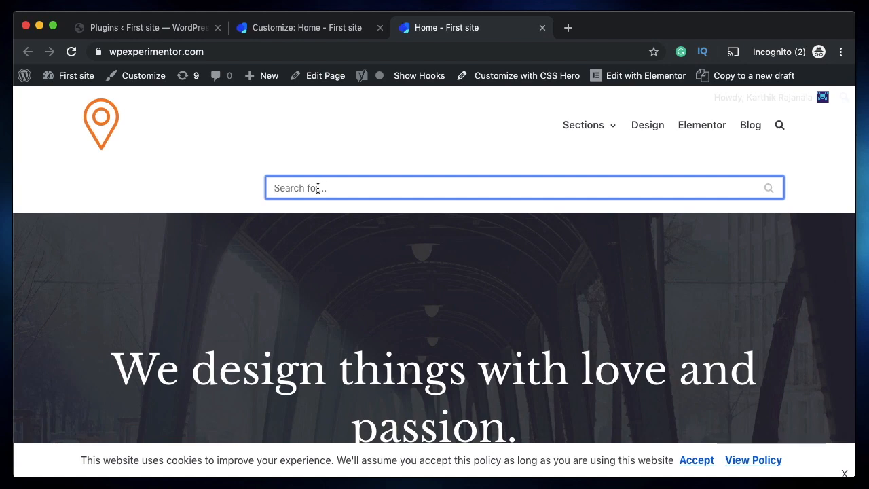
click(310, 27)
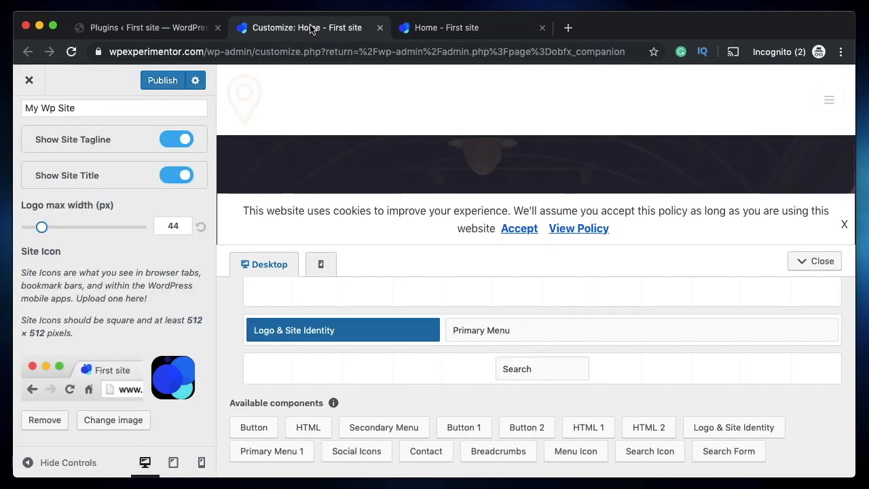
Step: Recheck the search form on the site's home page and review the Header Bottom row's layout settings in the Customizer
click(477, 30)
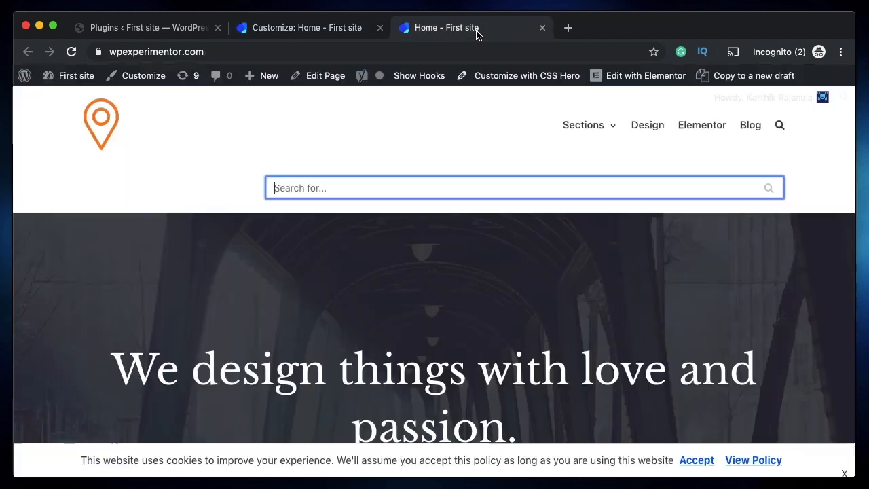
click(310, 27)
mouse_move(557, 369)
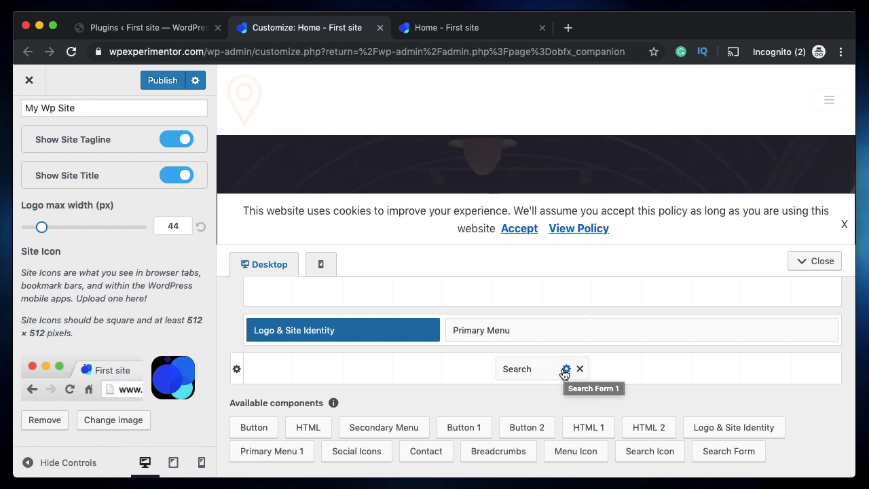
click(236, 369)
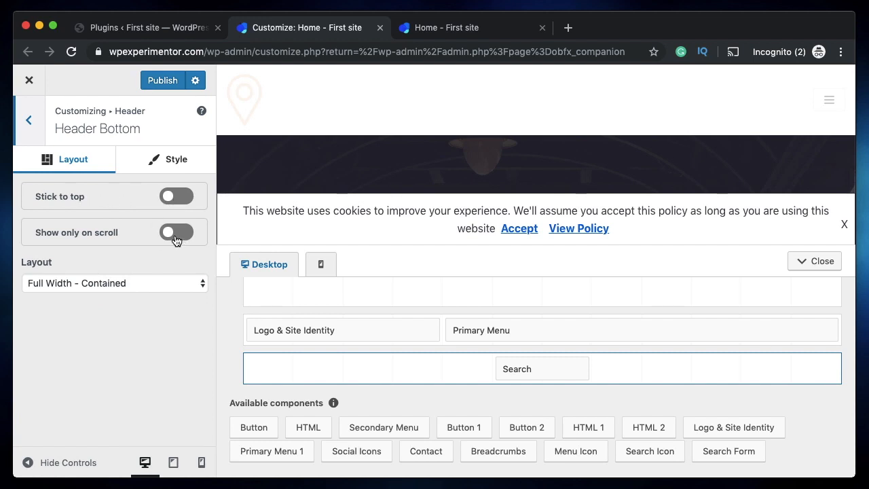
click(29, 125)
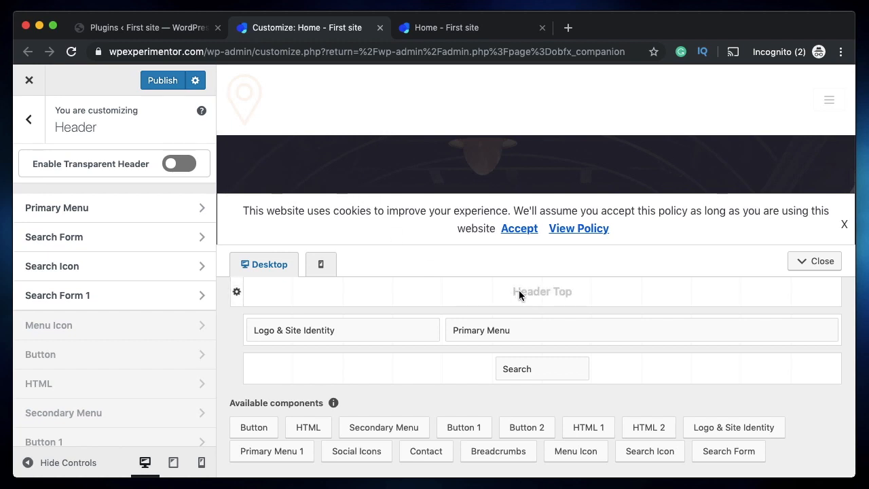
Step: Add the Button 1 component to the desktop Header Top row and review its link, text and layout settings
drag(481, 432, 523, 295)
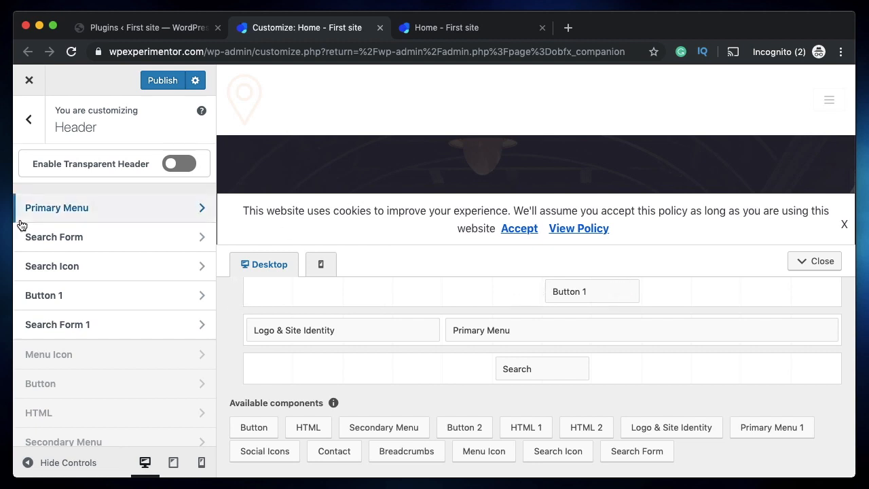
mouse_move(569, 297)
click(616, 293)
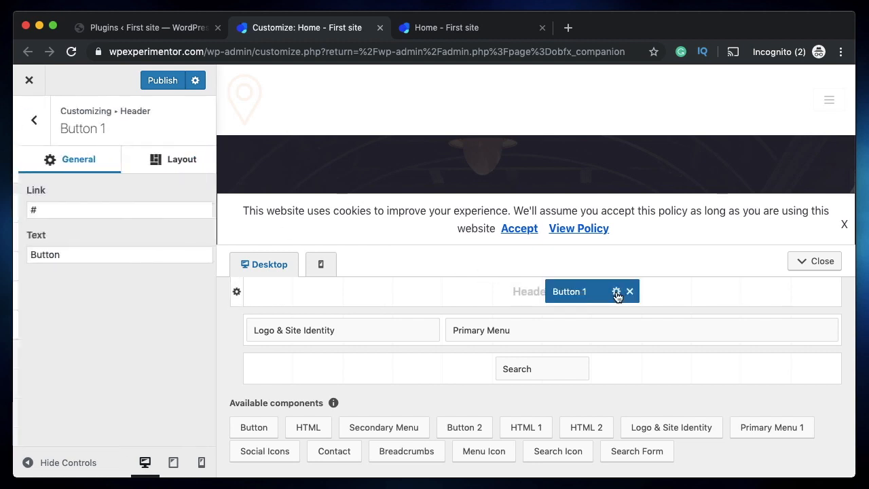
click(60, 211)
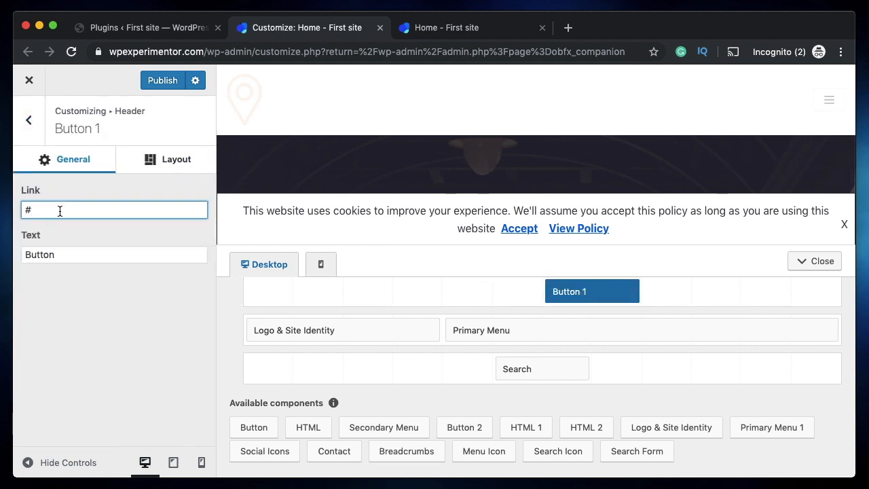
click(170, 159)
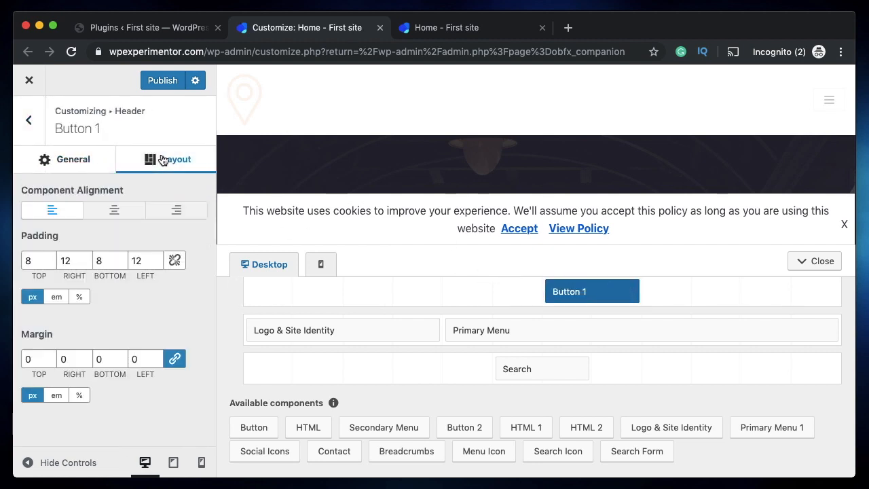
click(67, 168)
Step: Publish the header changes, reload the site's home page and return to the Customizer
click(163, 80)
click(468, 27)
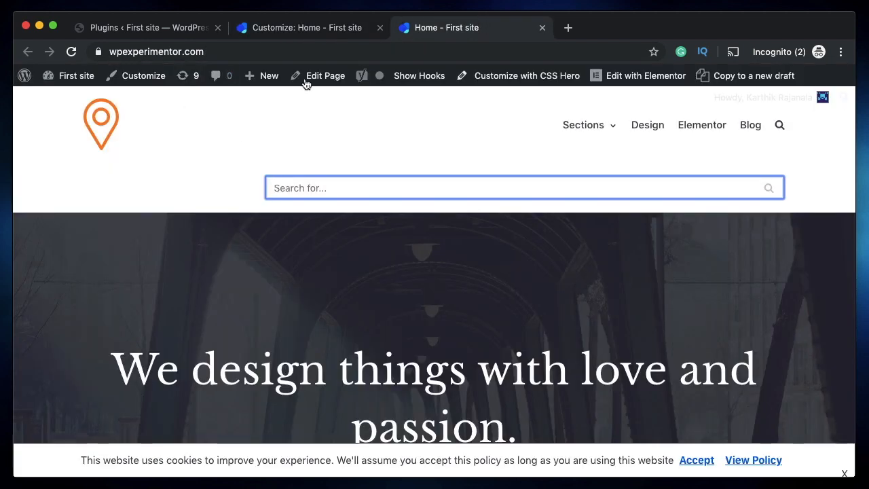
click(71, 52)
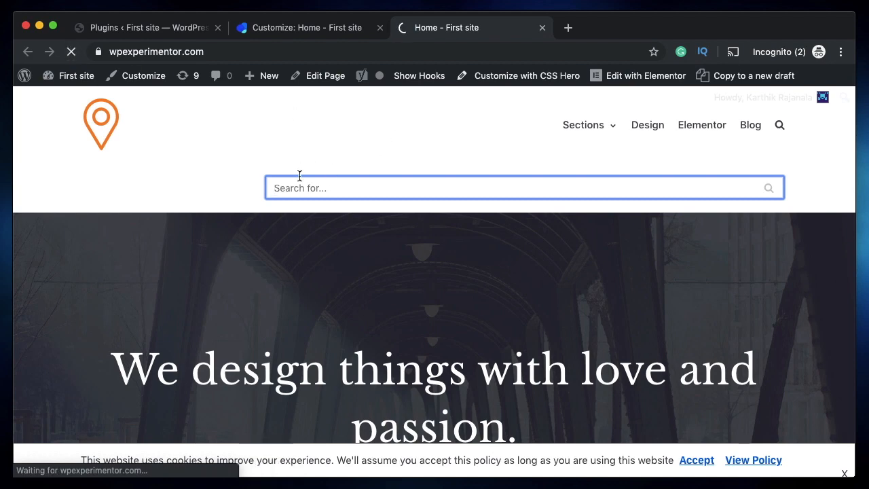
key(ctrl+shift+Tab)
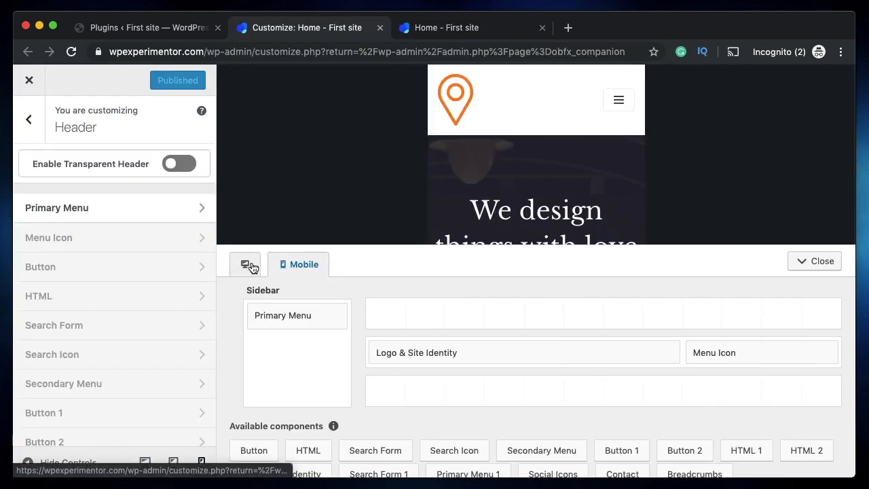
Step: Compare the desktop and mobile header components and preview the mobile sidebar menu
click(248, 264)
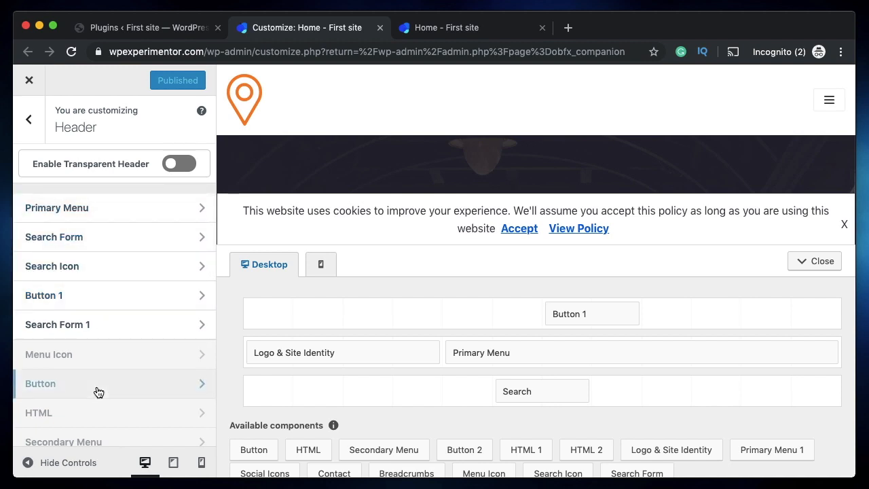
scroll(99, 392, down, 5)
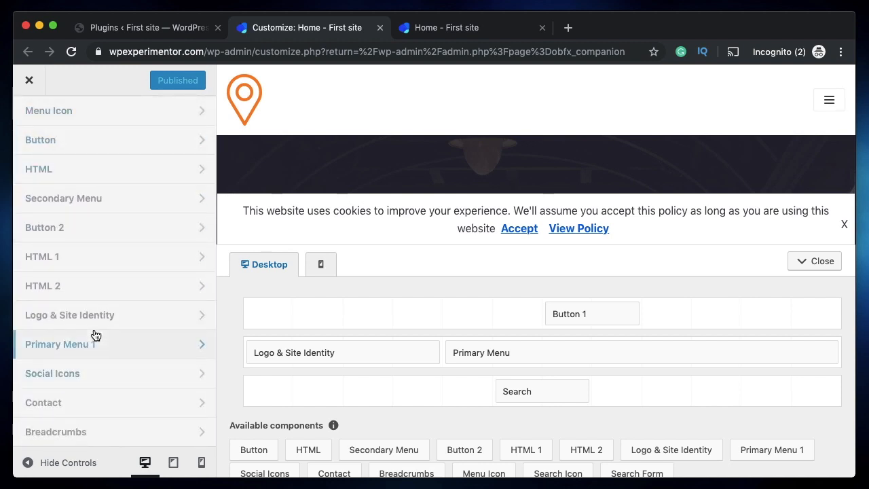
scroll(113, 281, up, 5)
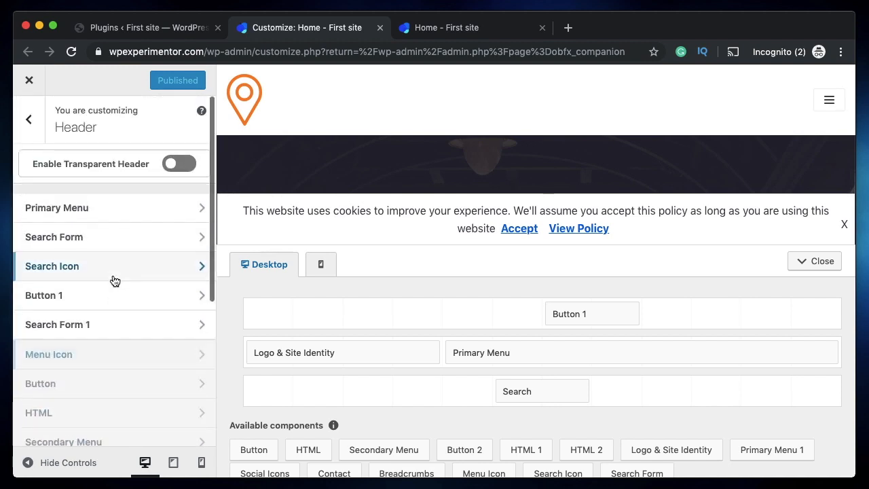
click(320, 268)
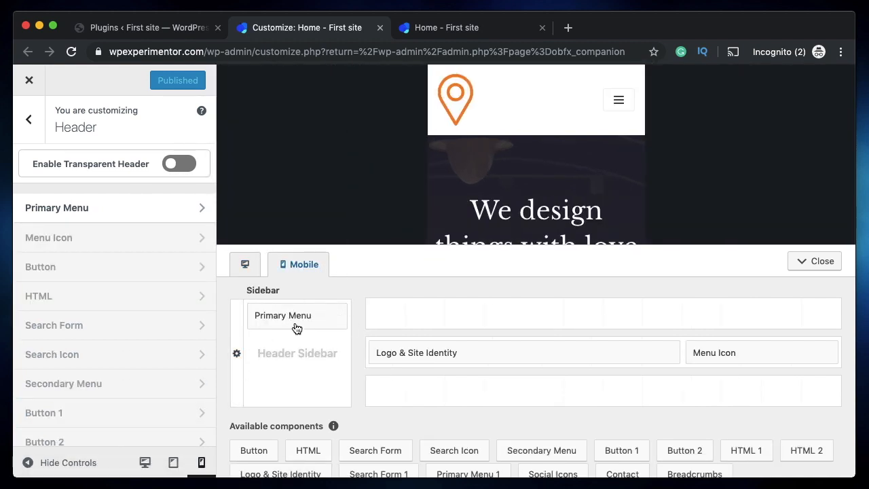
click(620, 102)
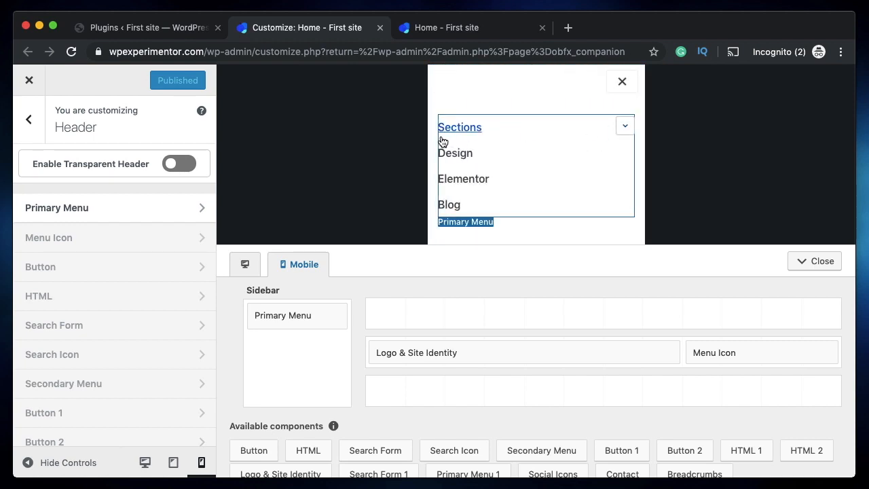
click(622, 85)
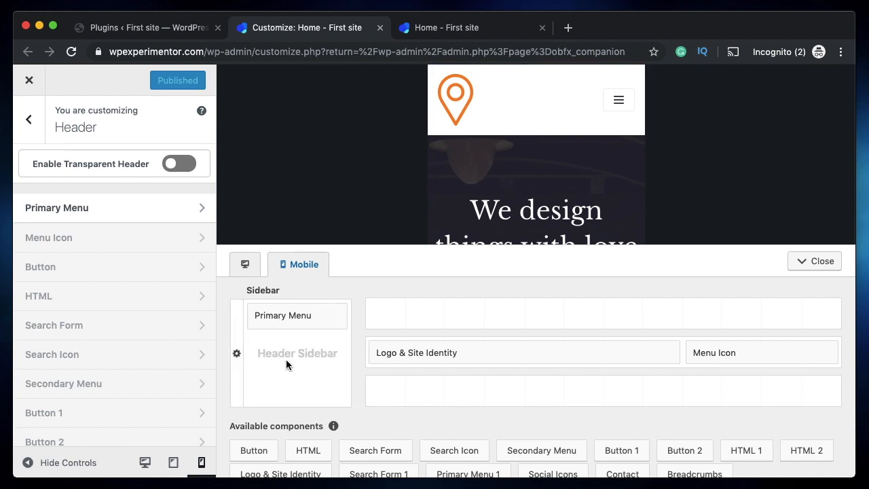
Step: Add the Button component below Primary Menu in the mobile header sidebar and preview it in the opened menu
scroll(286, 359, down, 1)
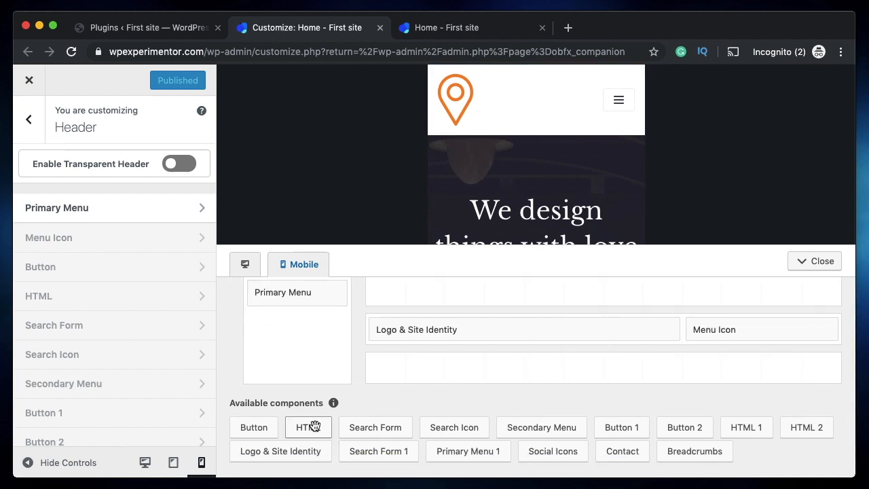
drag(254, 428, 299, 320)
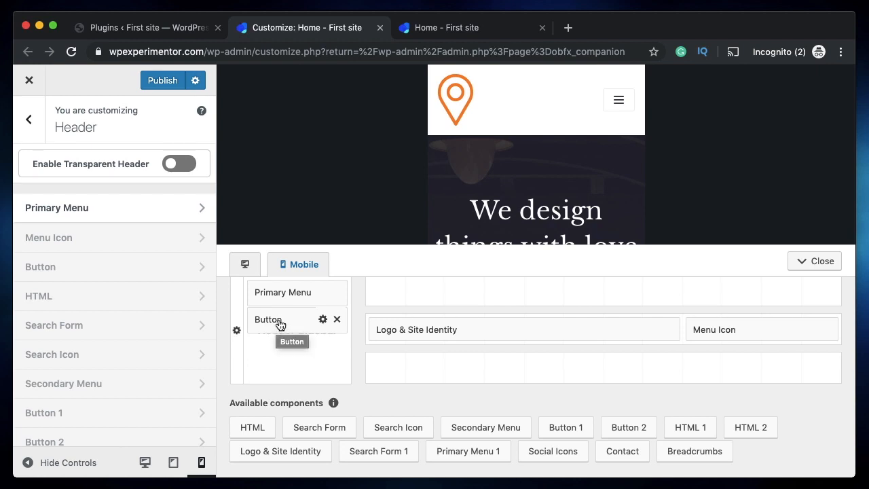
click(618, 103)
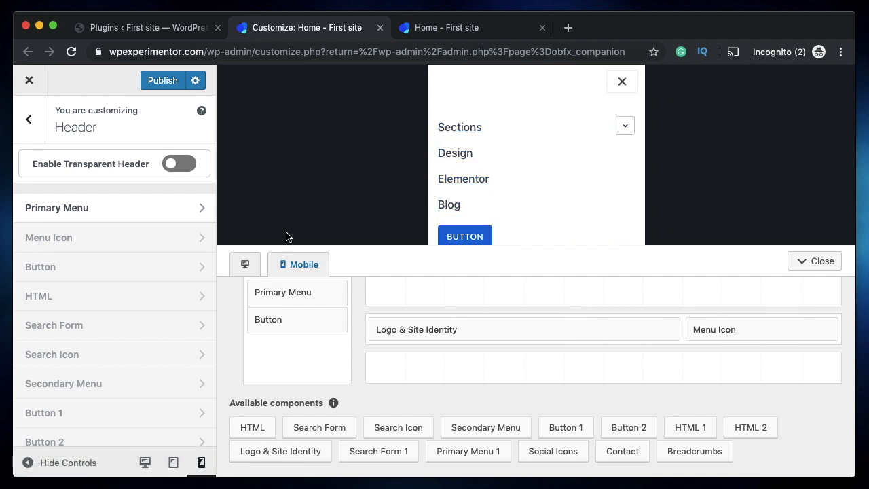
Step: Switch back to the desktop header, open the Footer builder and place Footer One in the Footer Top row
click(245, 264)
click(28, 119)
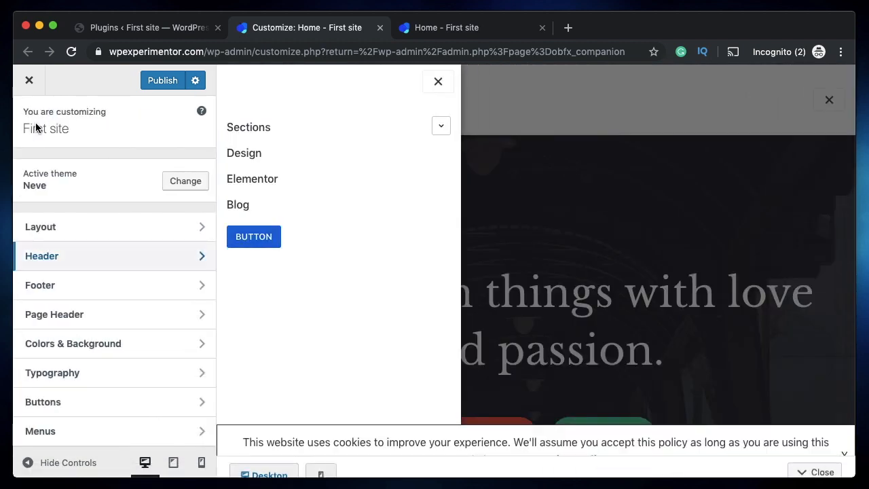
click(125, 288)
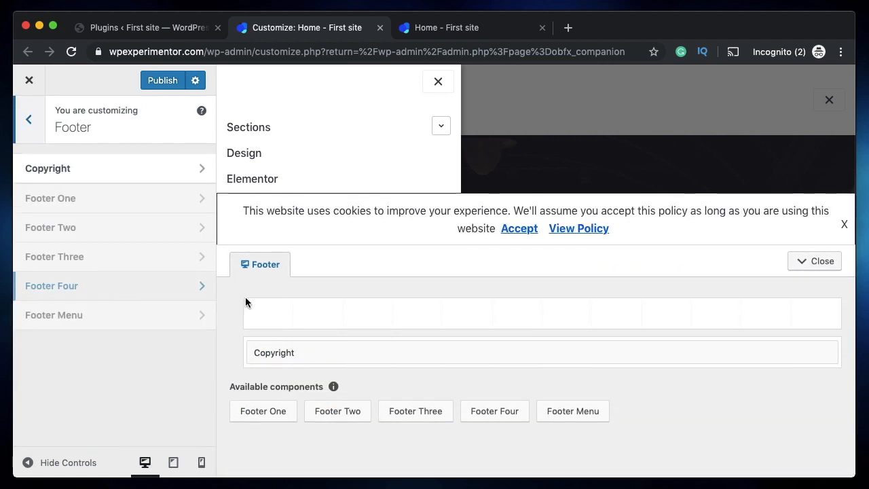
click(282, 412)
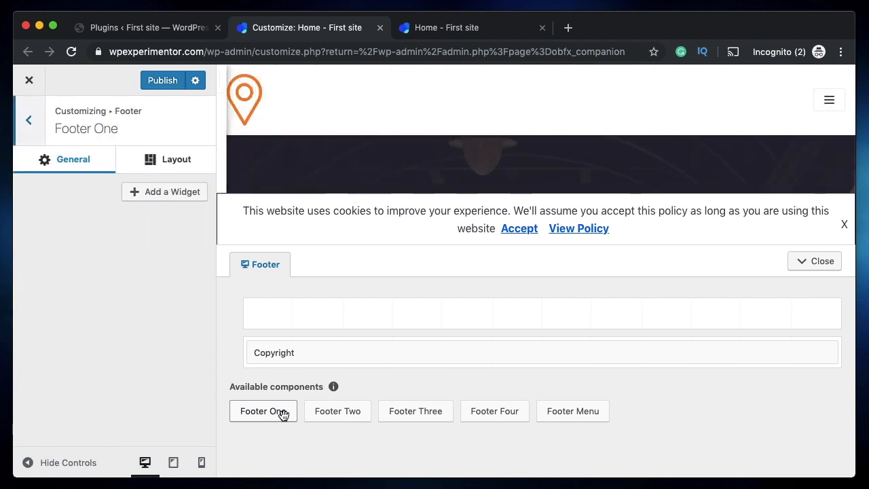
drag(282, 414, 328, 324)
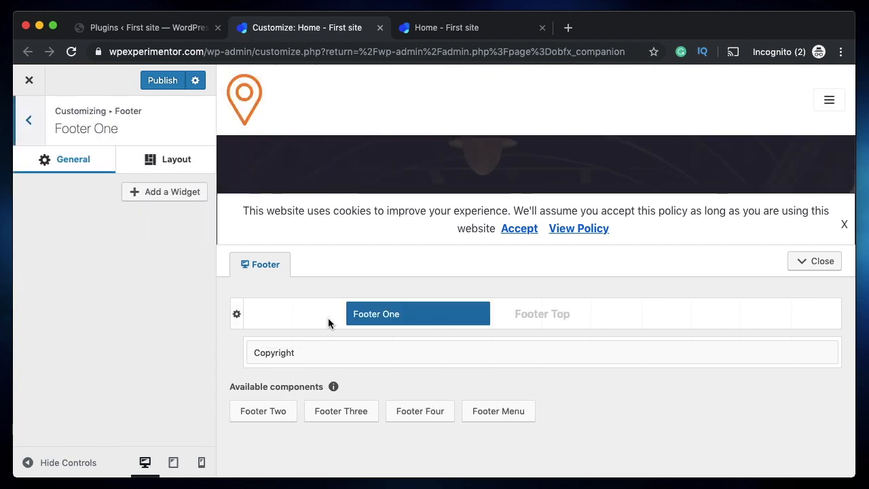
Step: Browse the widgets available for Footer One without adding any and return to the Footer components
click(141, 191)
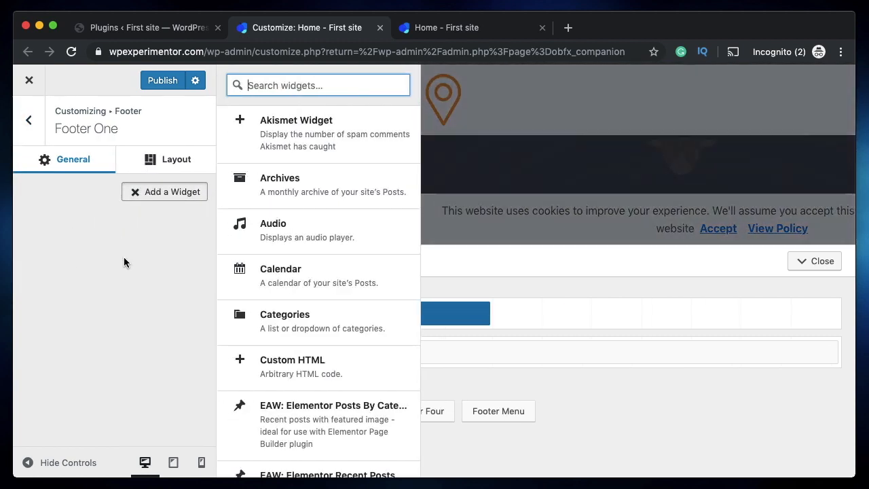
scroll(310, 320, down, 10)
scroll(310, 319, up, 3)
click(297, 267)
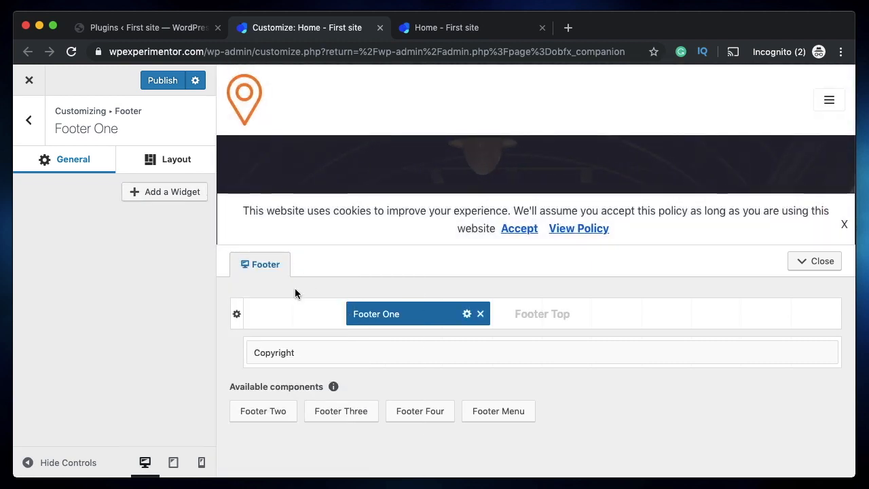
click(32, 123)
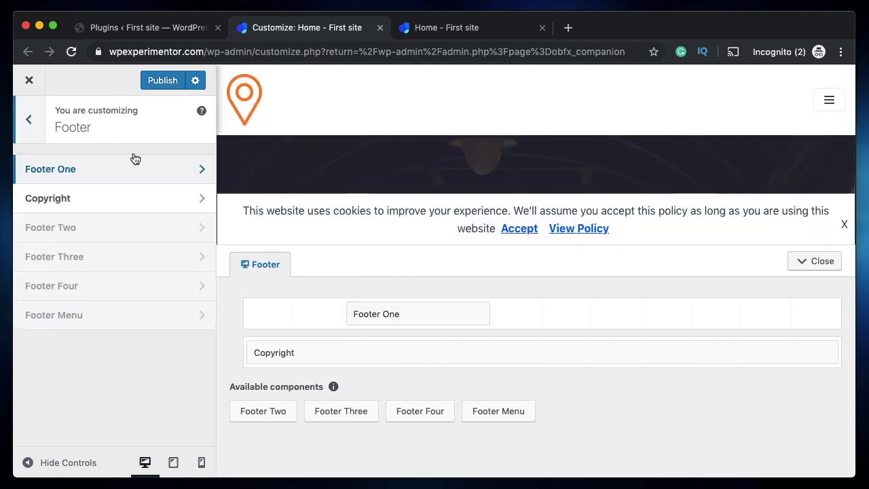
Step: Review the Page Header components and the Colors & Background settings, and return to the main Customizer sections
click(24, 129)
click(105, 315)
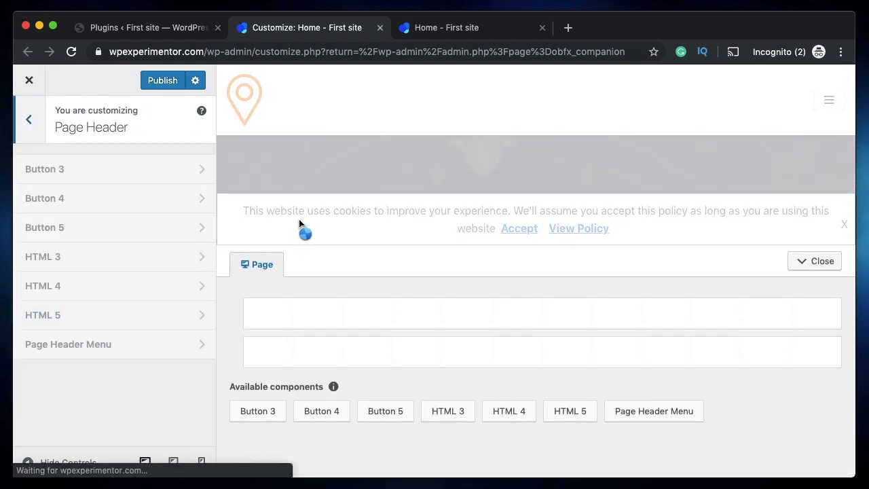
click(31, 124)
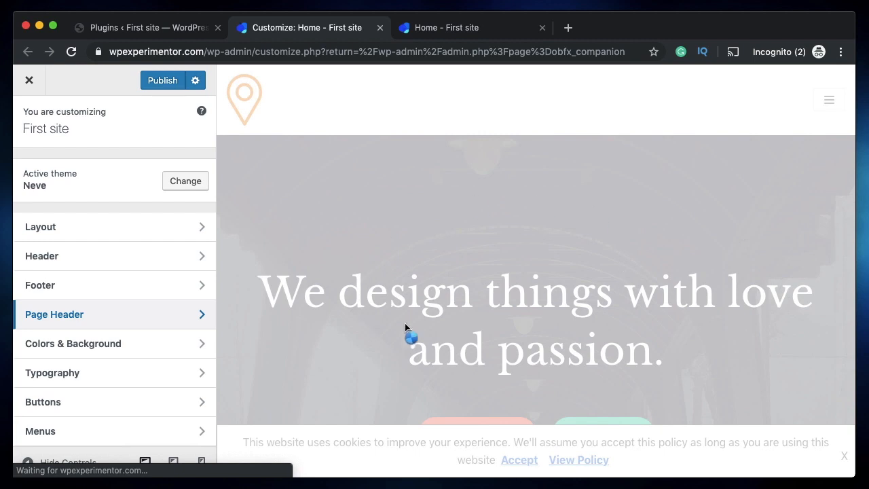
click(156, 315)
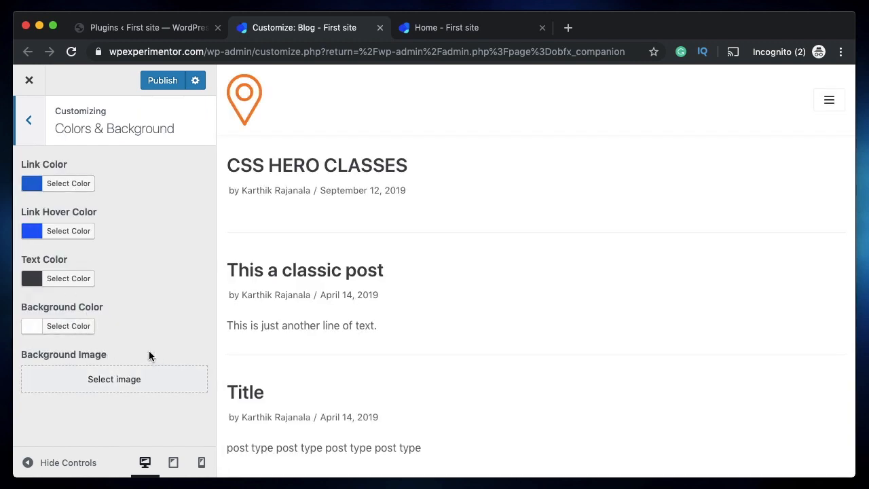
click(39, 117)
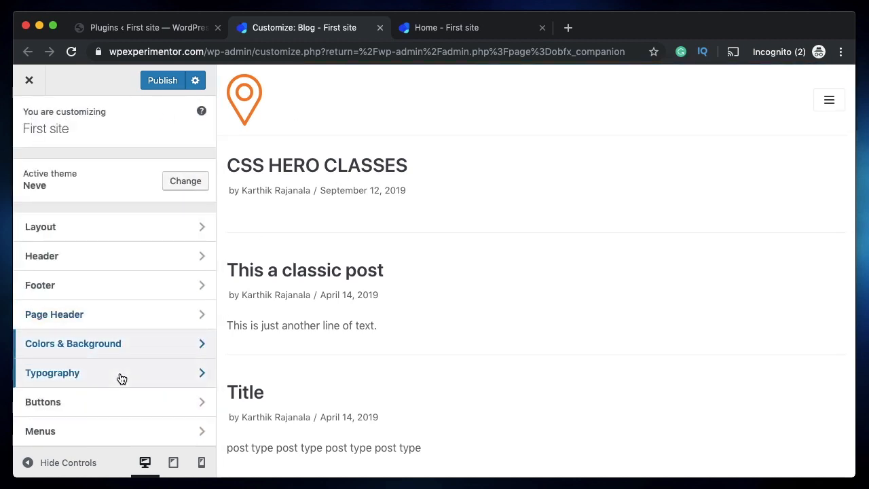
Step: Examine the general Typography settings, from font family, weight and size to line height, letter spacing and font subsets
scroll(119, 377, down, 1)
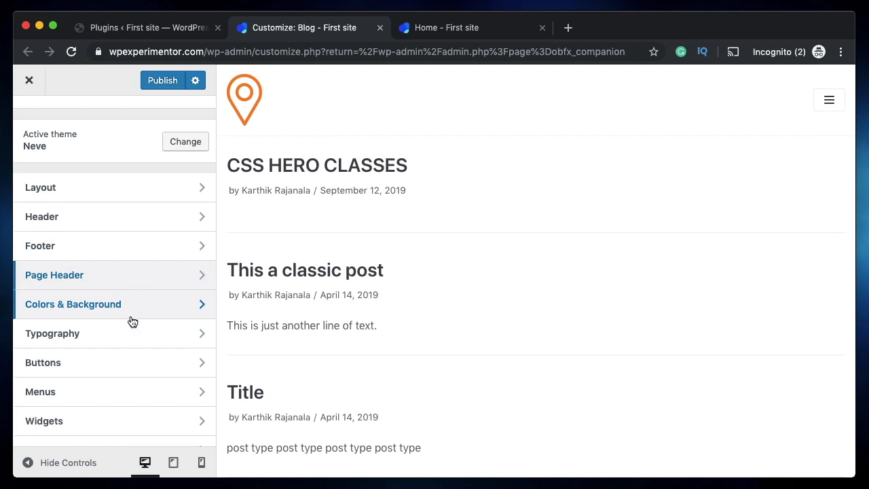
click(68, 341)
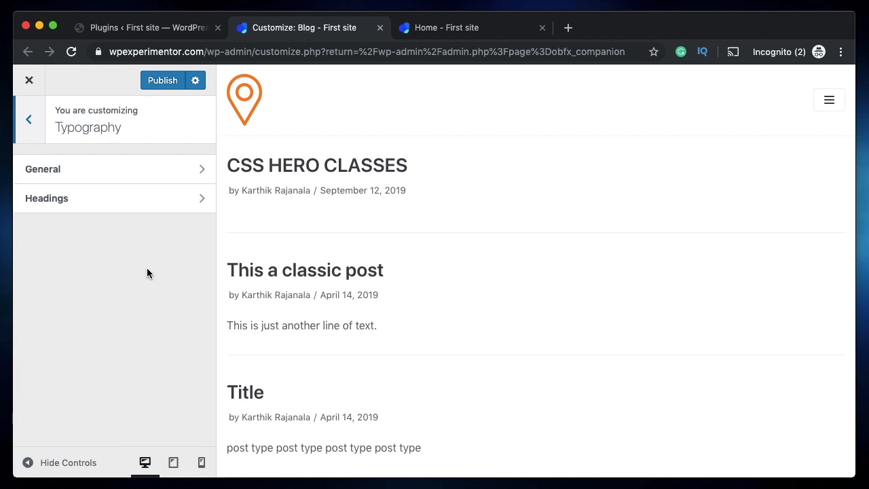
click(65, 176)
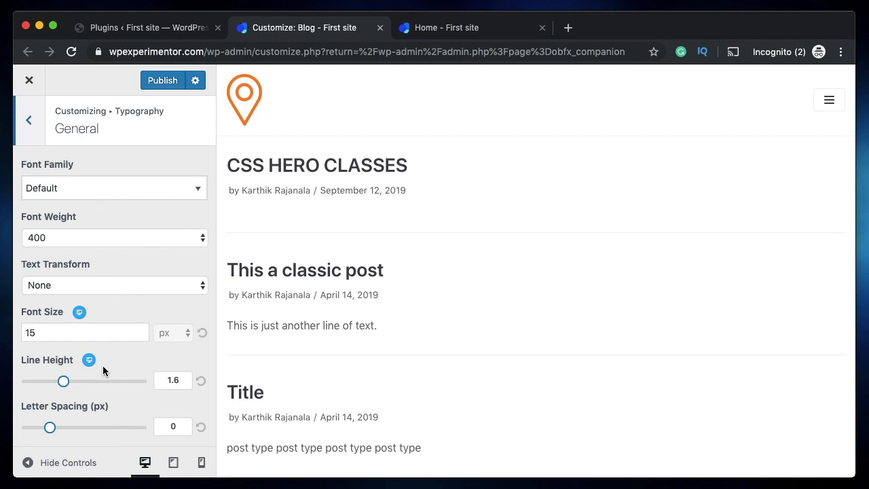
scroll(103, 370, down, 3)
scroll(100, 353, up, 3)
scroll(100, 352, down, 3)
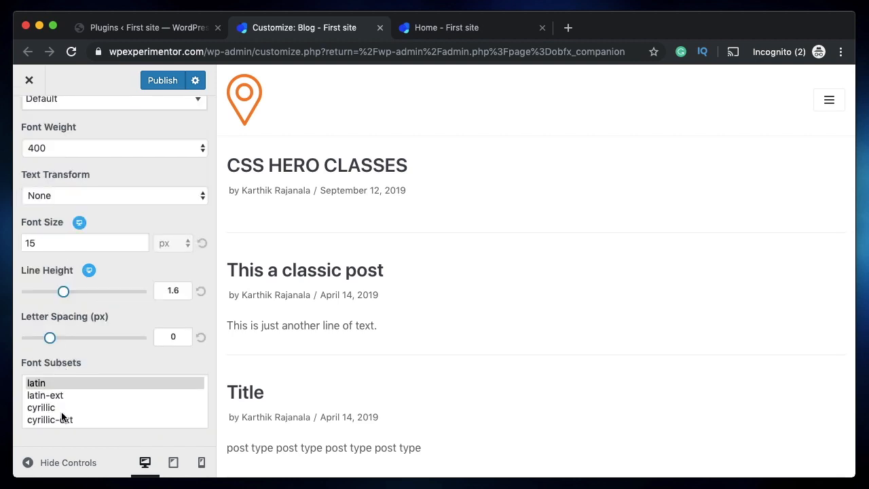
Step: Review the Headings typography settings, from font family and weight to H1–H6 sizes, line heights and letter spacing, and return to the main Customizer sections
scroll(96, 372, up, 3)
click(28, 120)
click(79, 198)
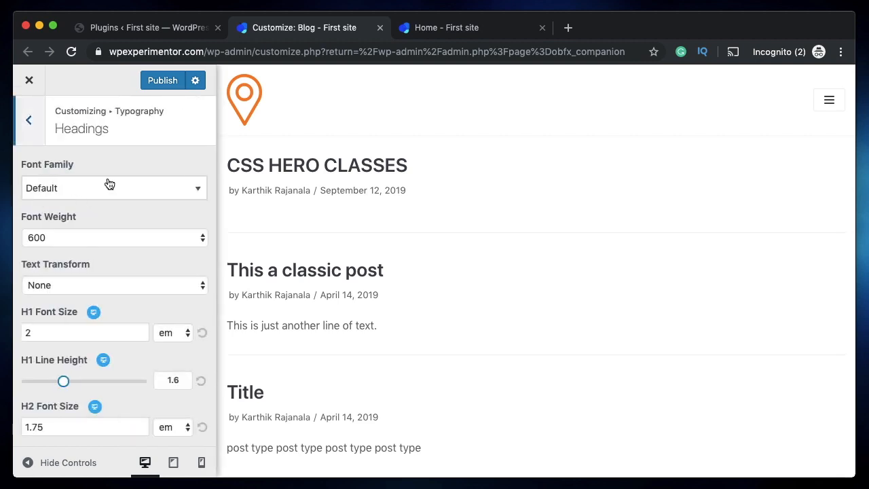
scroll(126, 271, down, 1)
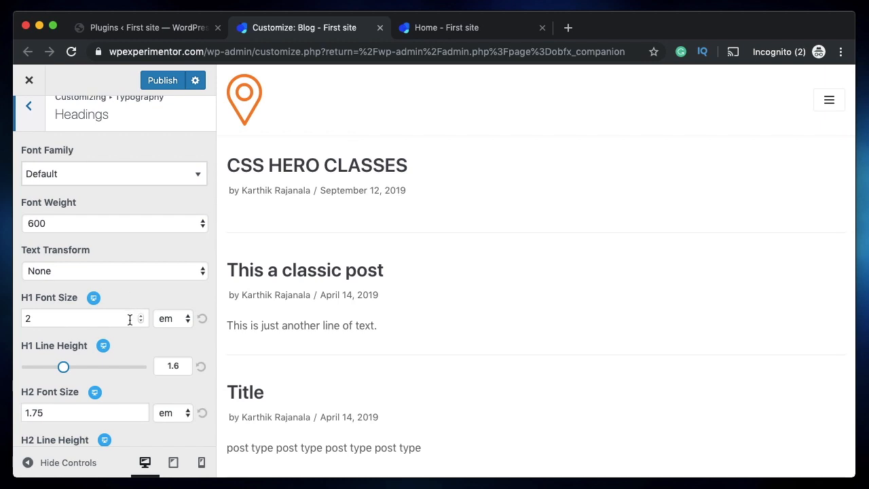
scroll(135, 272, down, 3)
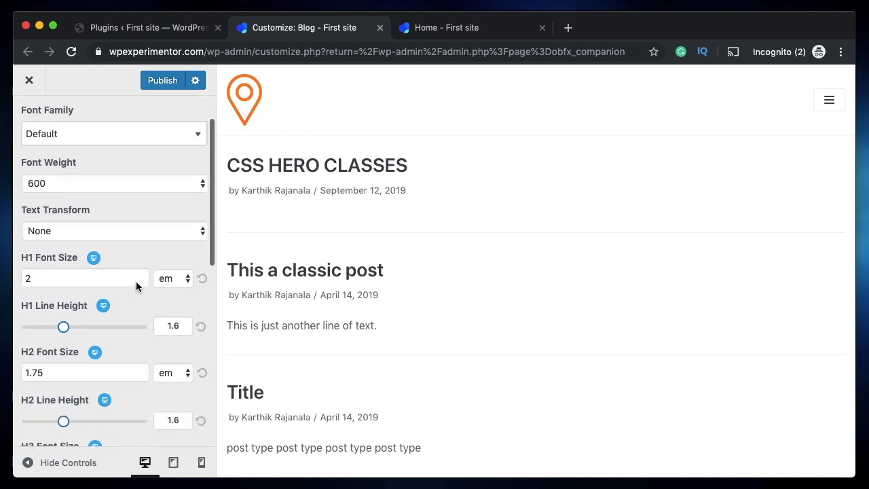
scroll(121, 319, down, 9)
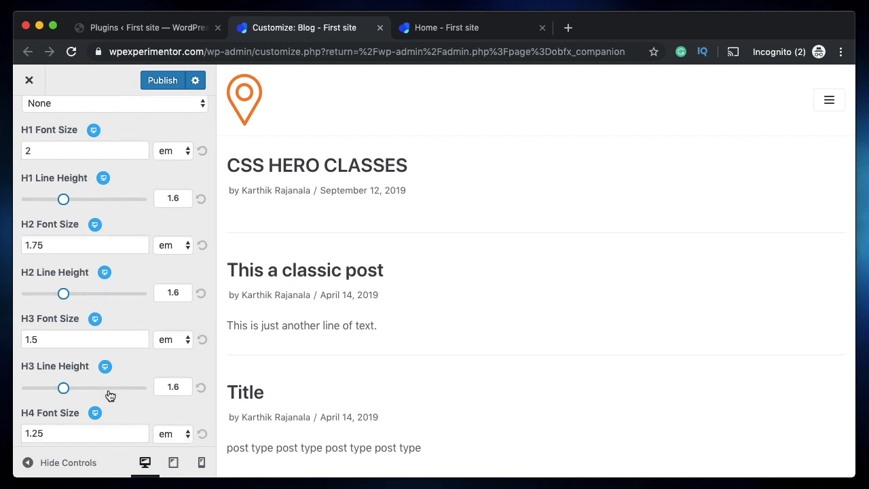
scroll(108, 393, down, 6)
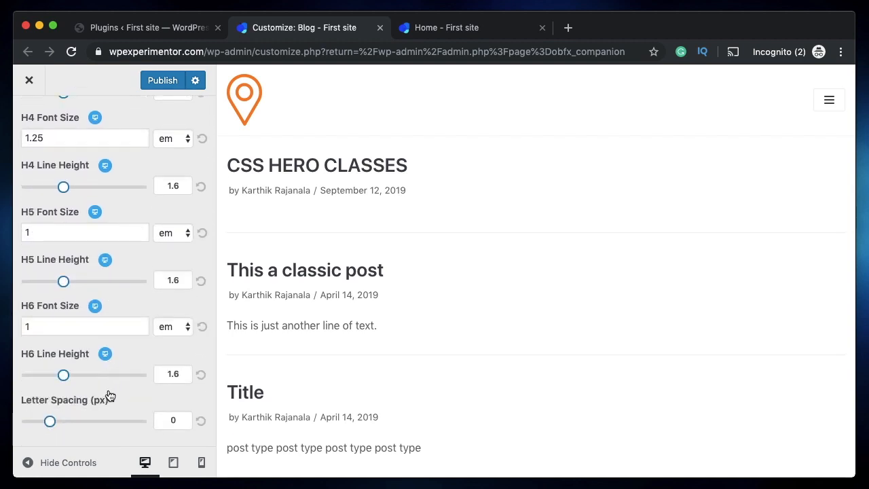
scroll(108, 393, up, 18)
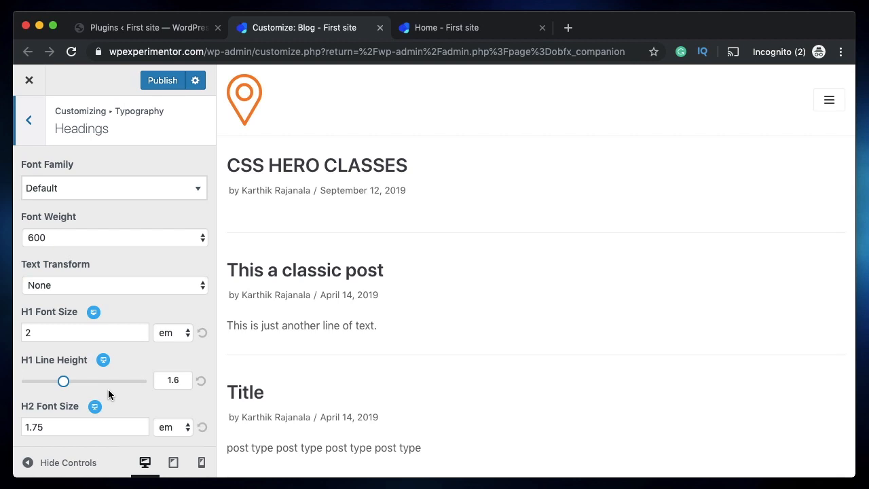
click(31, 126)
click(31, 126)
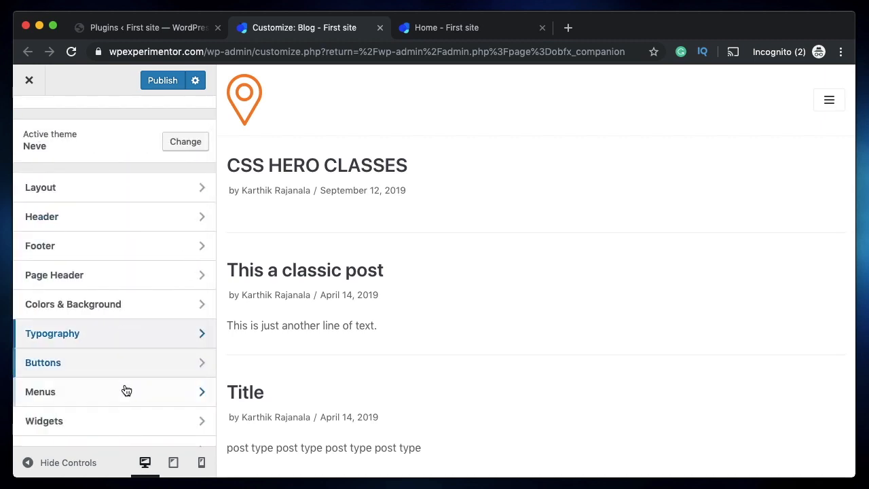
Step: View the Additional CSS section and return to the main Customizer sections
scroll(124, 389, down, 2)
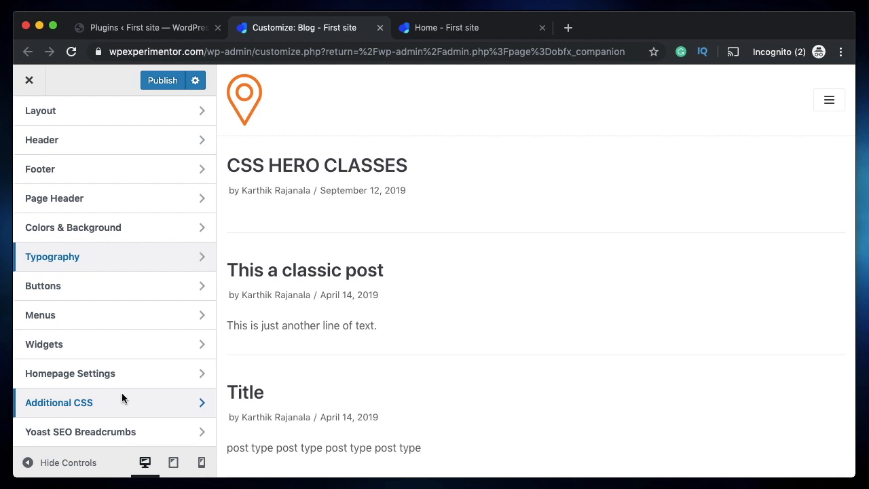
click(122, 398)
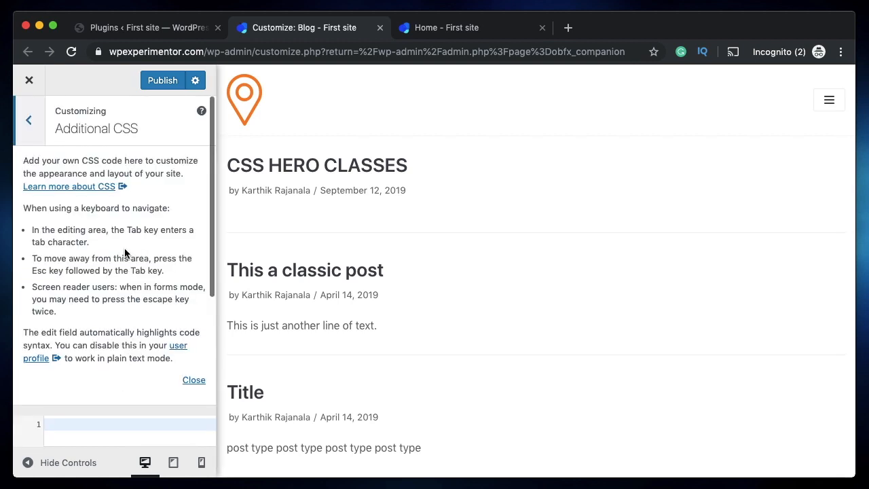
click(31, 136)
Step: In the Blog / Archive layout settings, set the blog layout to the grid style with 2 Columns
click(41, 111)
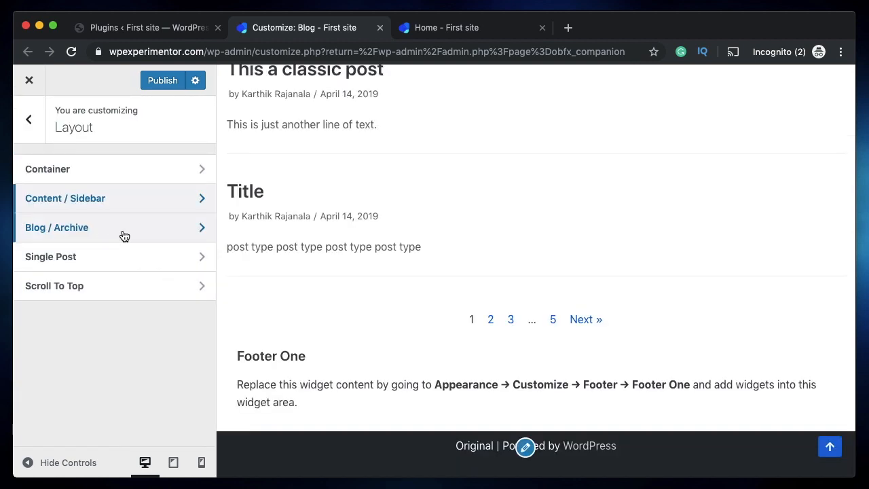
click(124, 236)
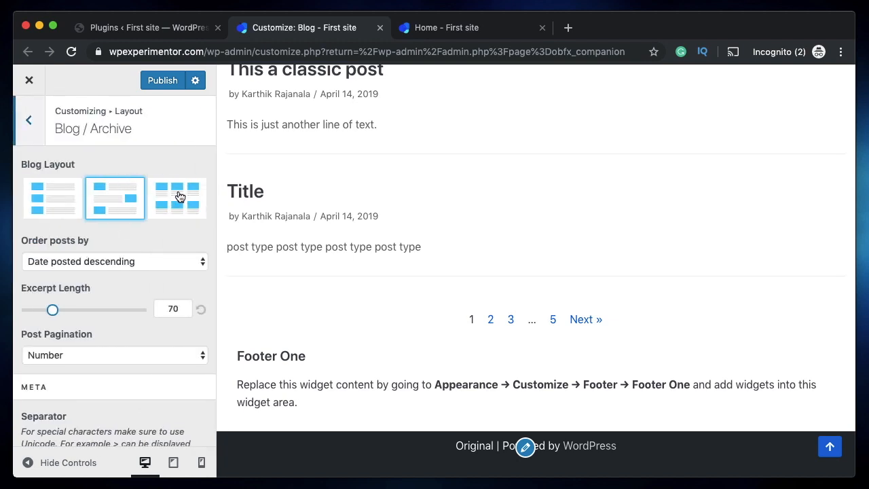
click(179, 197)
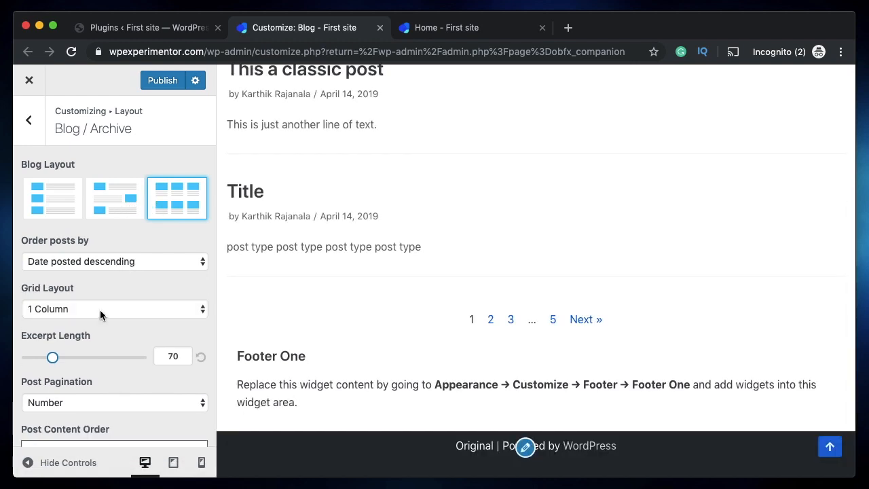
click(100, 310)
click(93, 323)
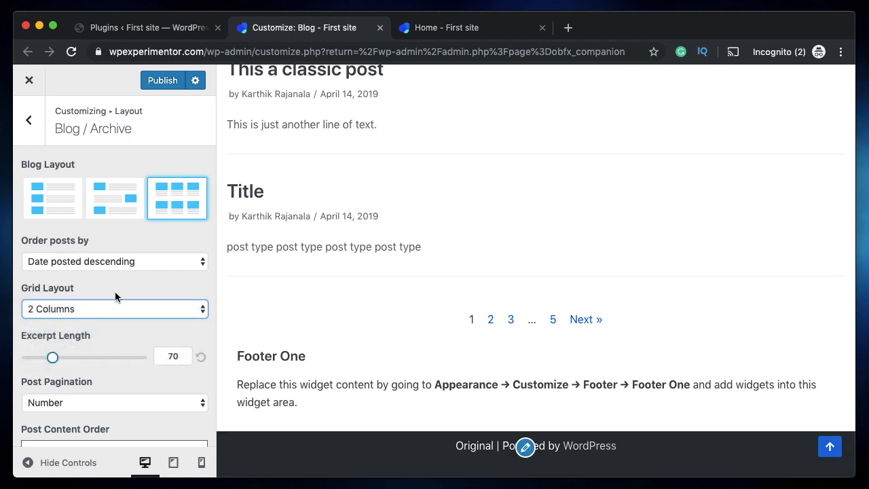
Step: Set the blog's post pagination to Infinite Scroll and test how further posts load in the preview
scroll(106, 320, down, 2)
click(64, 326)
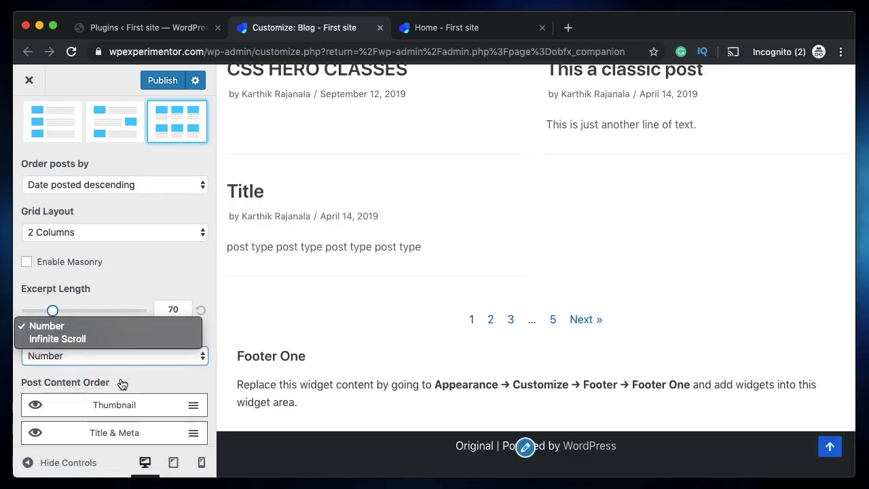
click(102, 339)
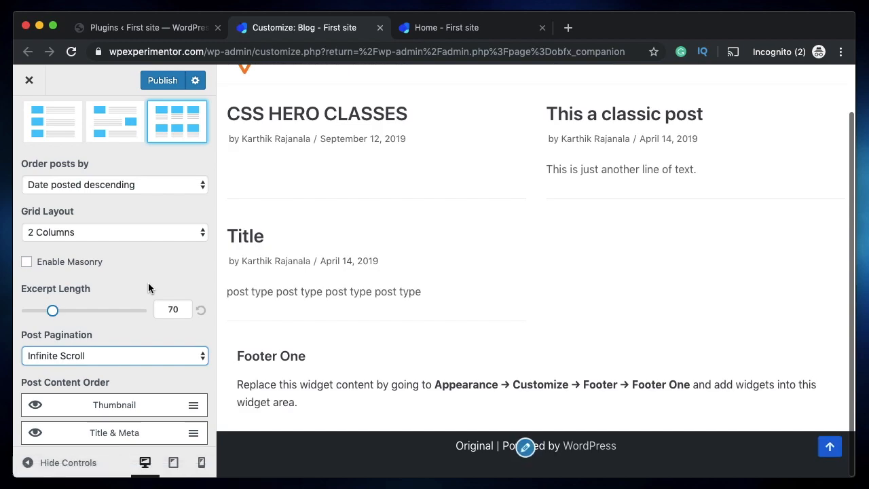
scroll(514, 319, down, 3)
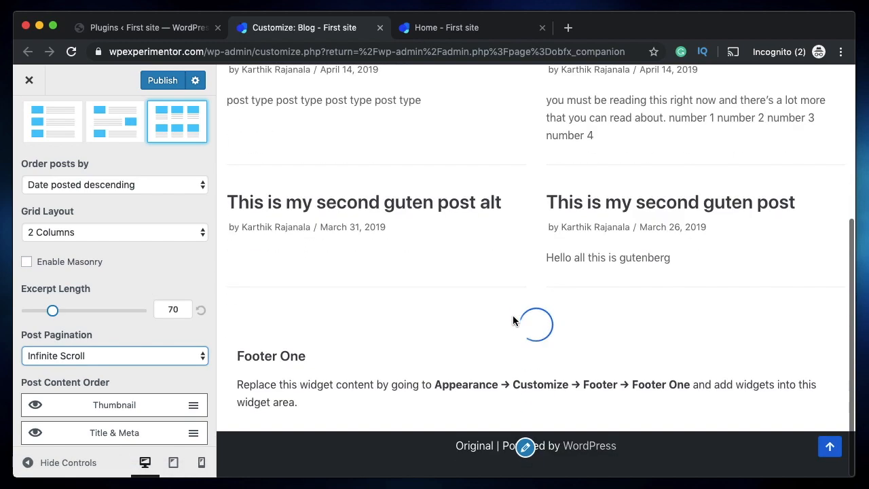
scroll(540, 333, down, 5)
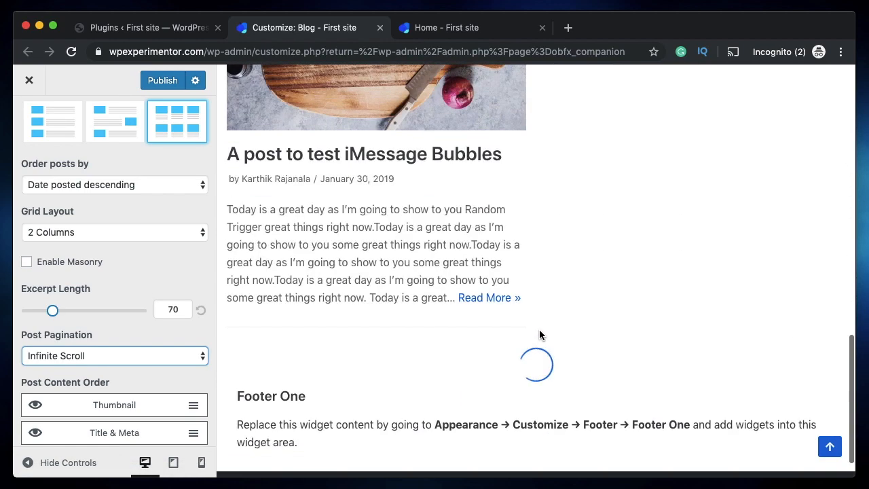
scroll(550, 370, down, 6)
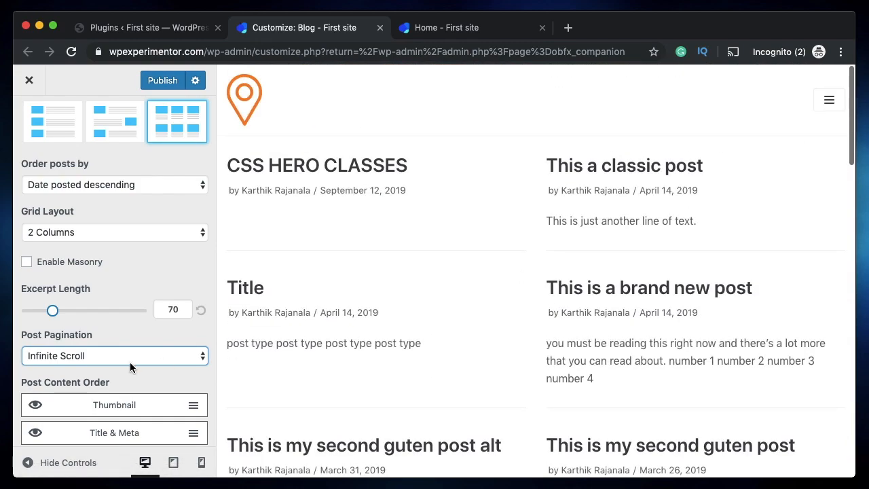
Step: Try hiding the Thumbnail element in the blog's Post Content Order and show it again
scroll(129, 391, down, 3)
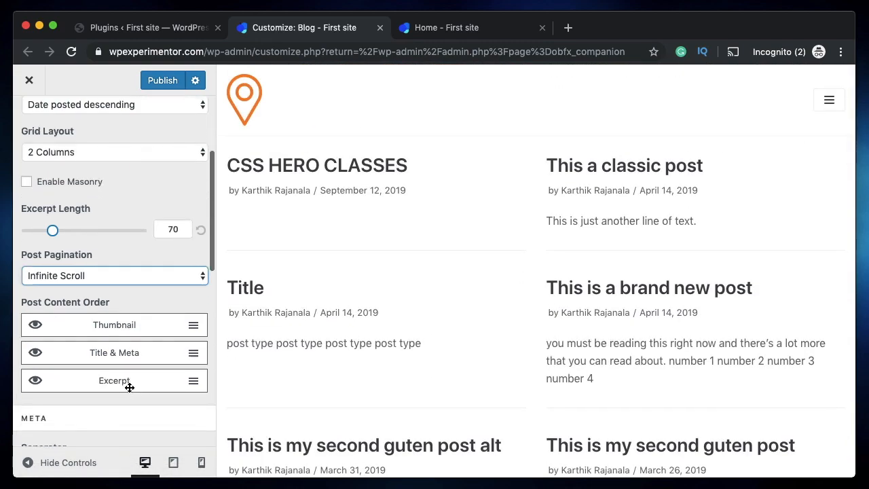
click(38, 325)
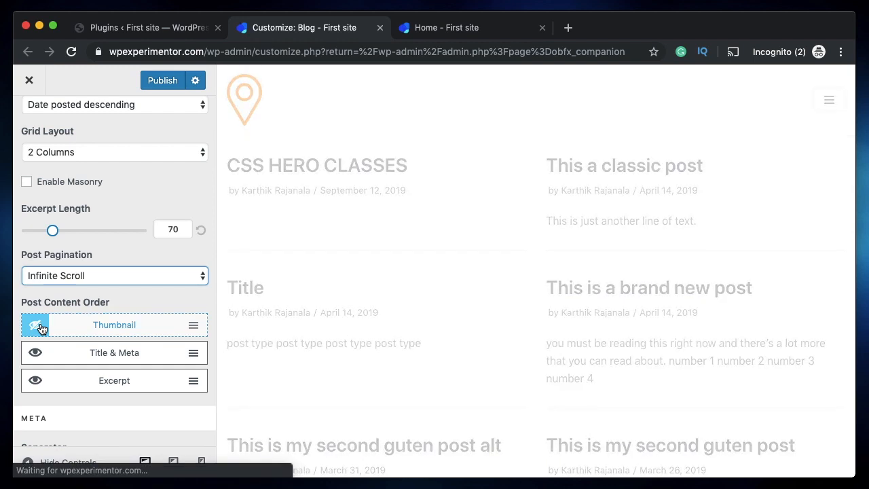
click(38, 327)
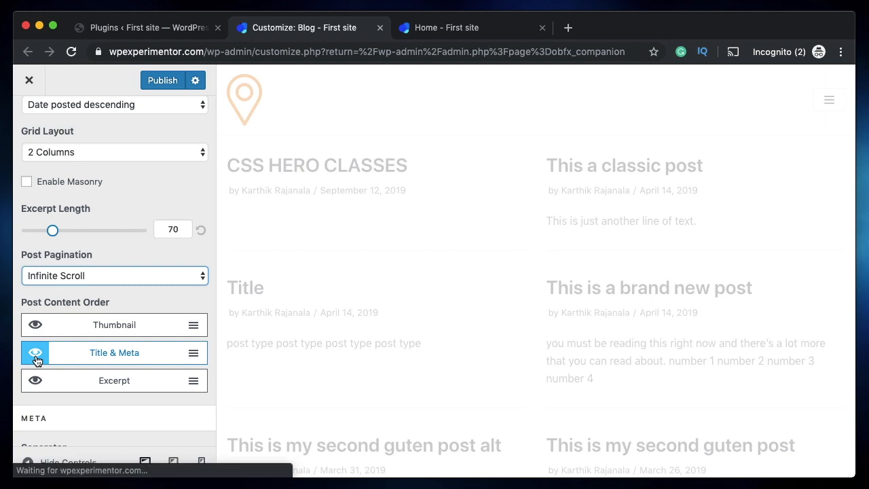
Step: Hide Author in the blog's Meta Order, check the posts in the preview and look over the Author Avatar and Read More settings
scroll(36, 240, down, 5)
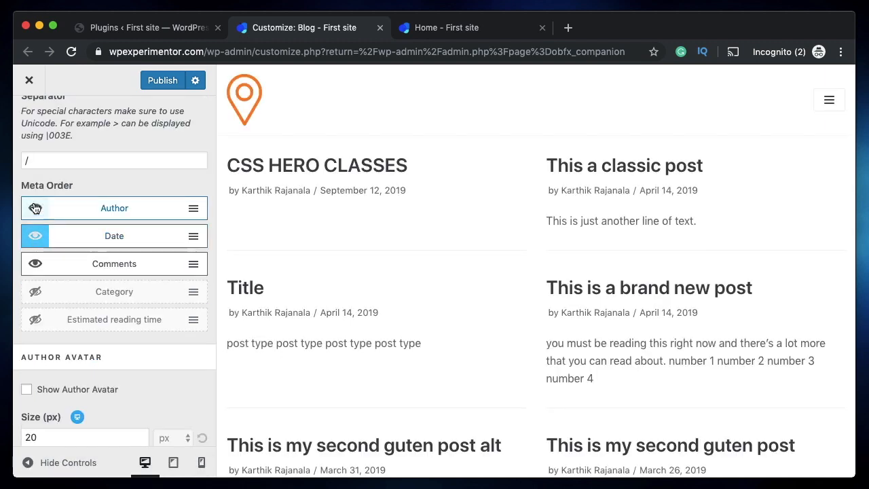
click(36, 211)
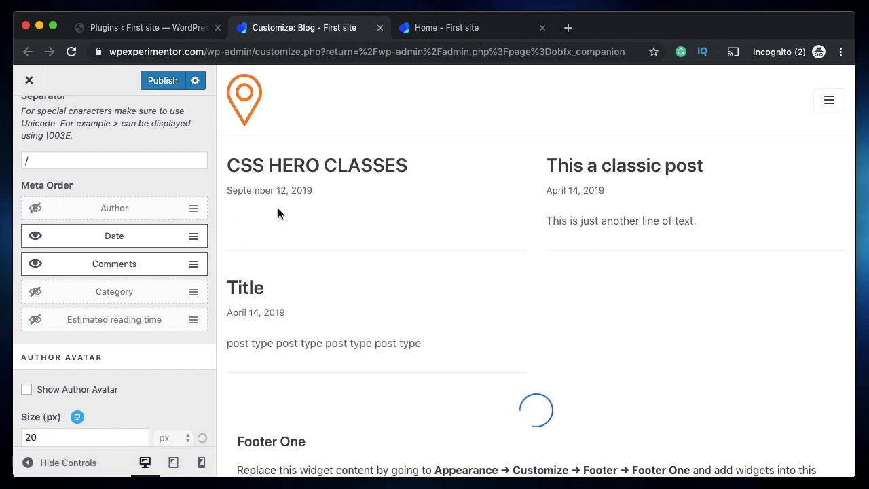
scroll(314, 262, down, 5)
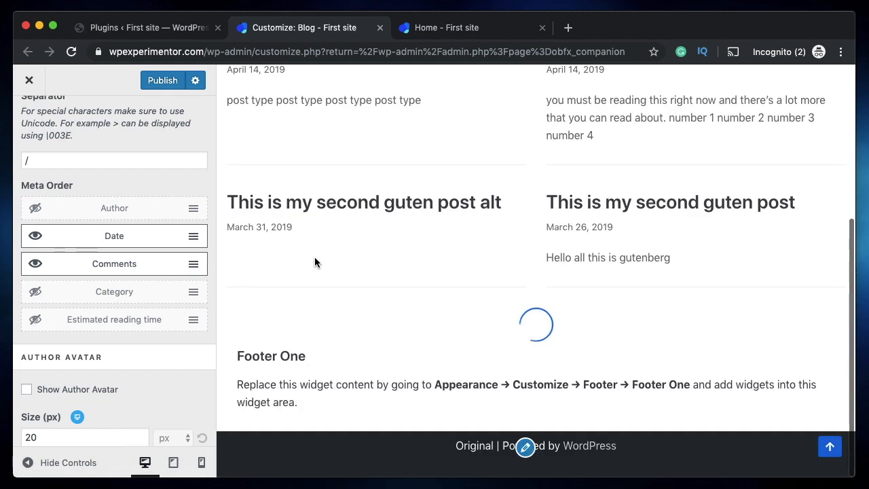
scroll(100, 302, down, 3)
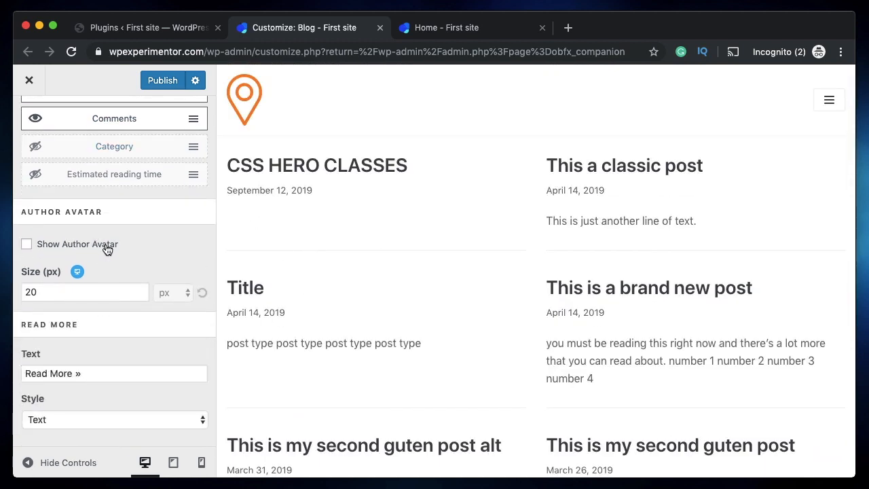
scroll(189, 343, up, 10)
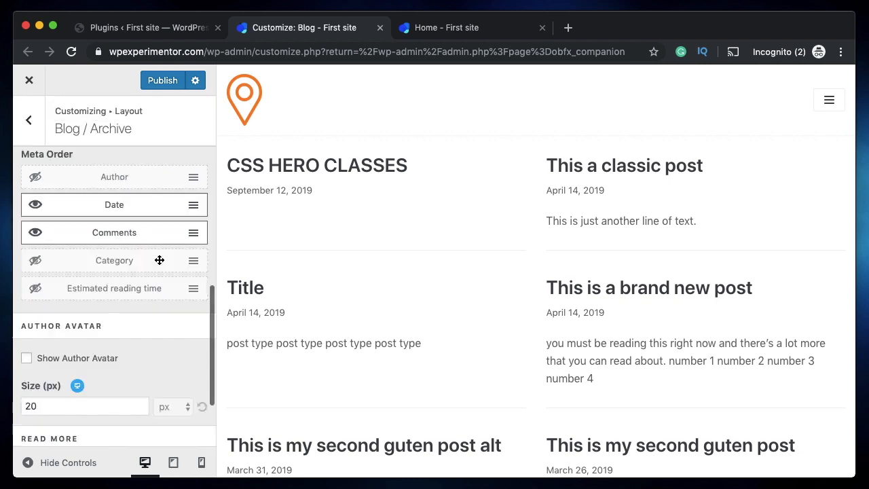
Step: In the Single Post layout settings, move Title & Meta below Thumbnail in the Elements Order
click(28, 119)
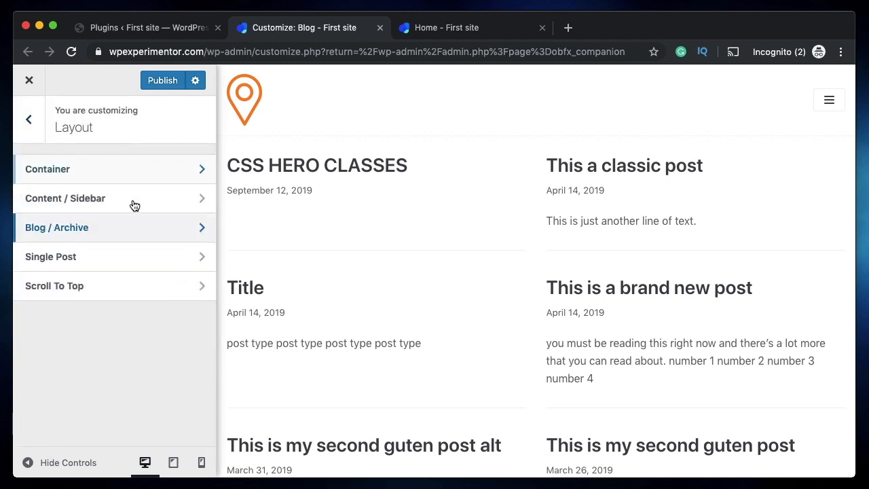
click(107, 257)
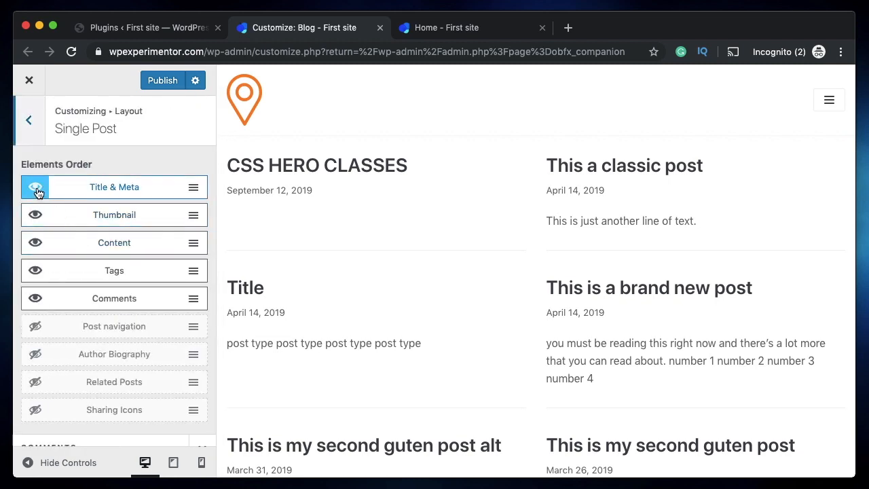
drag(192, 190, 193, 218)
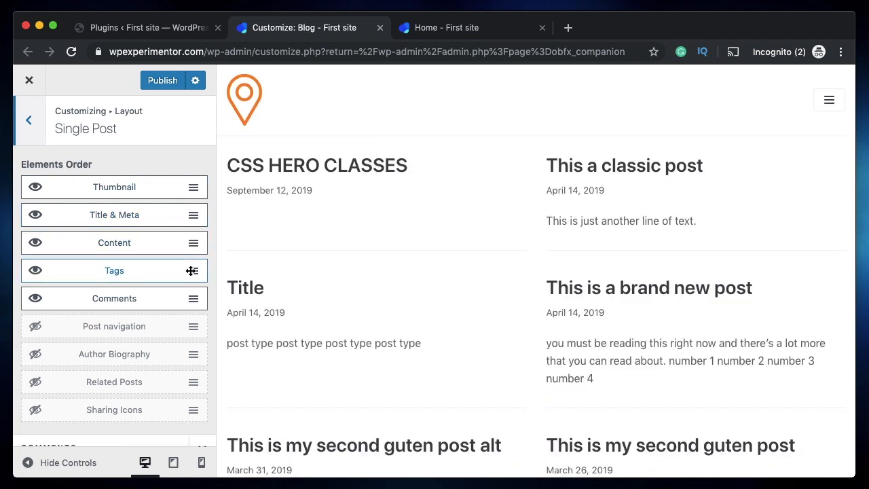
drag(192, 270, 68, 213)
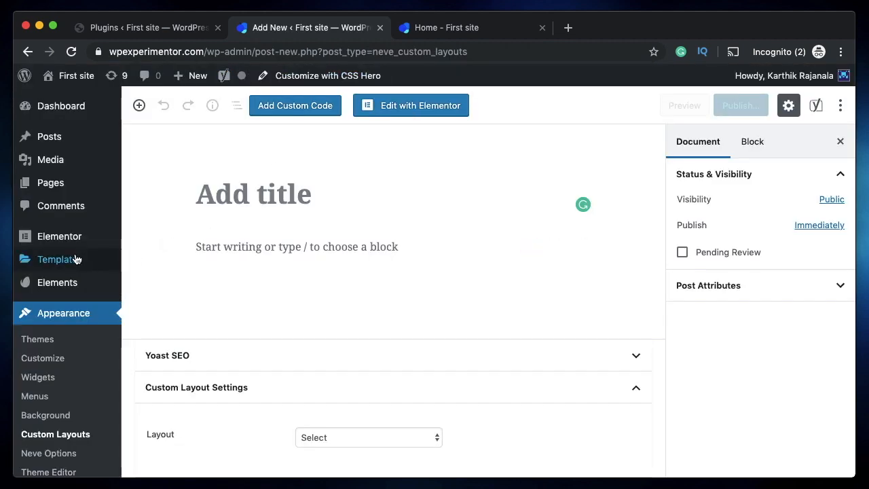
Step: Title the new Neve custom layout "Custom Header"
mouse_move(76, 262)
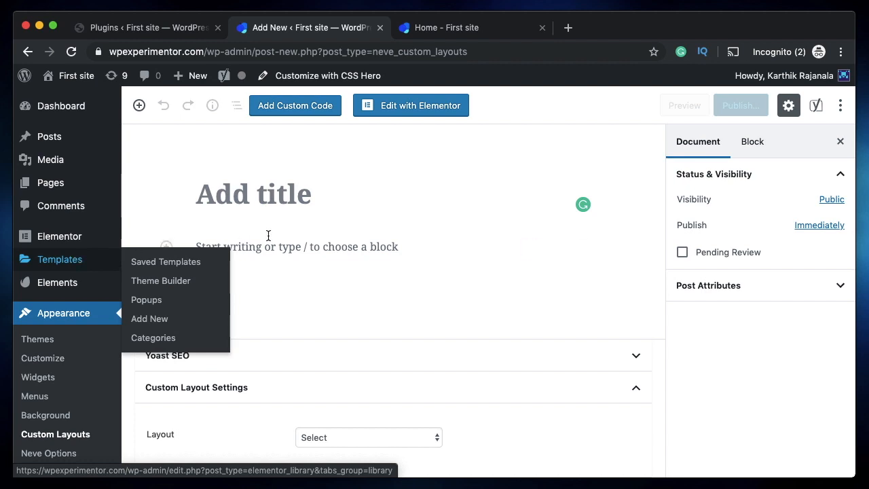
mouse_move(71, 237)
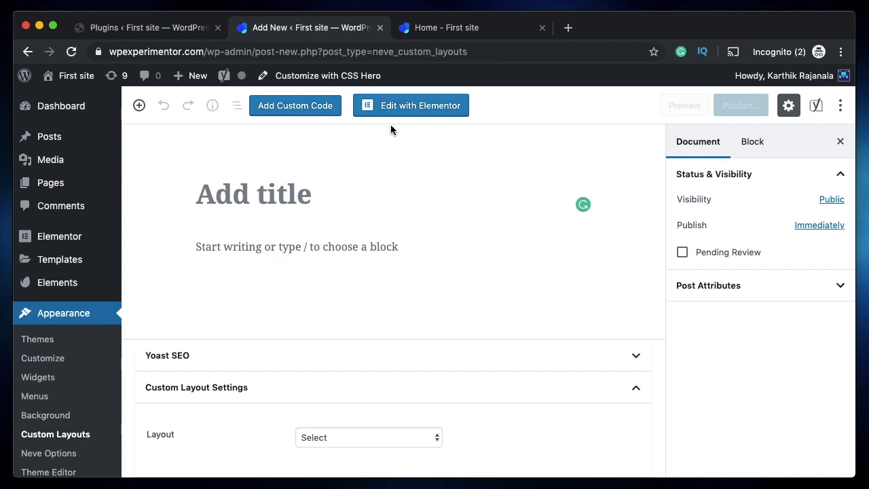
click(306, 194)
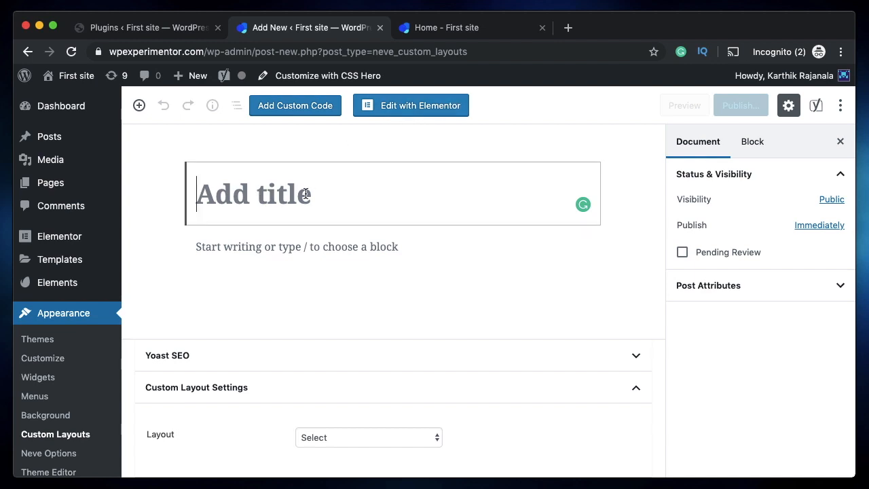
text(Custo)
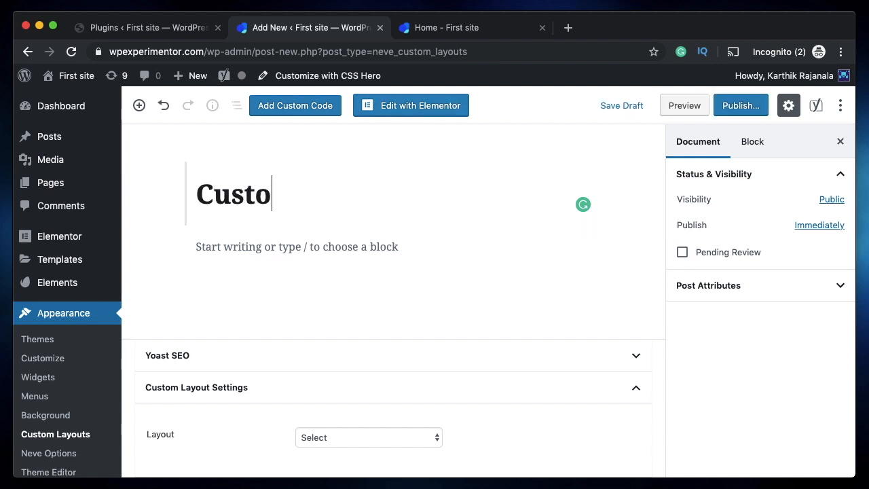
text(m Header)
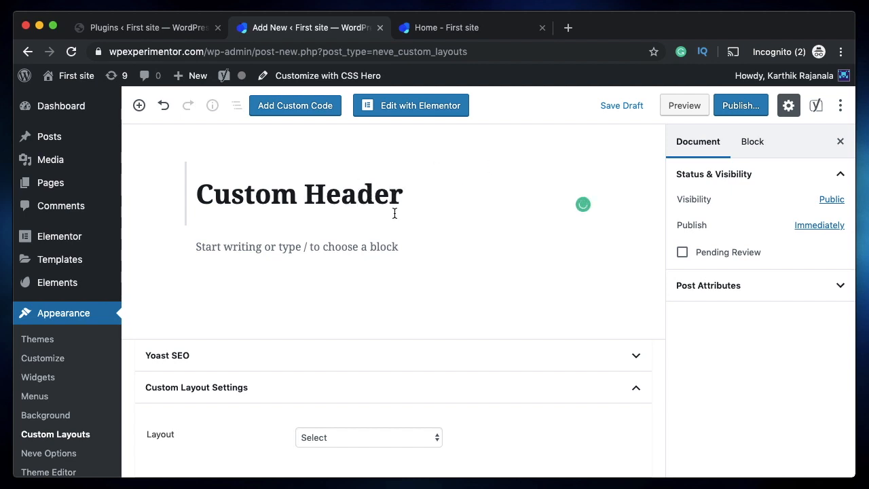
Step: Publish the Custom Header layout and look over the available types in its Layout setting
click(739, 111)
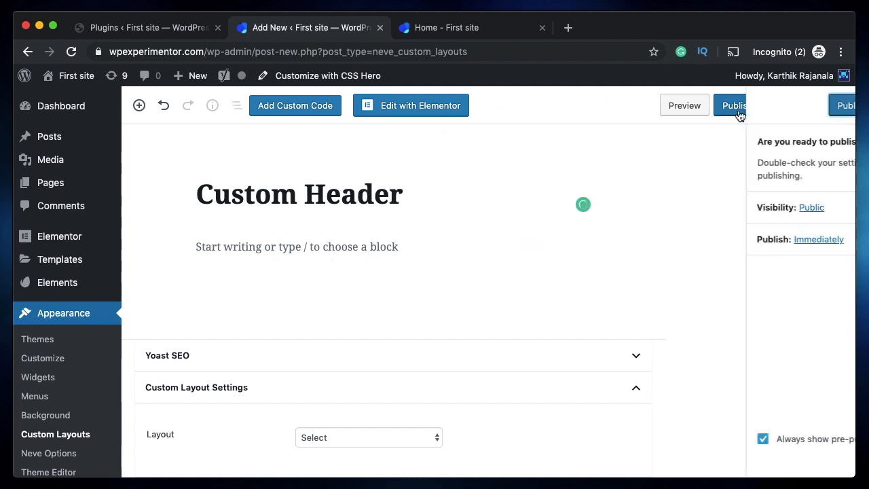
click(766, 108)
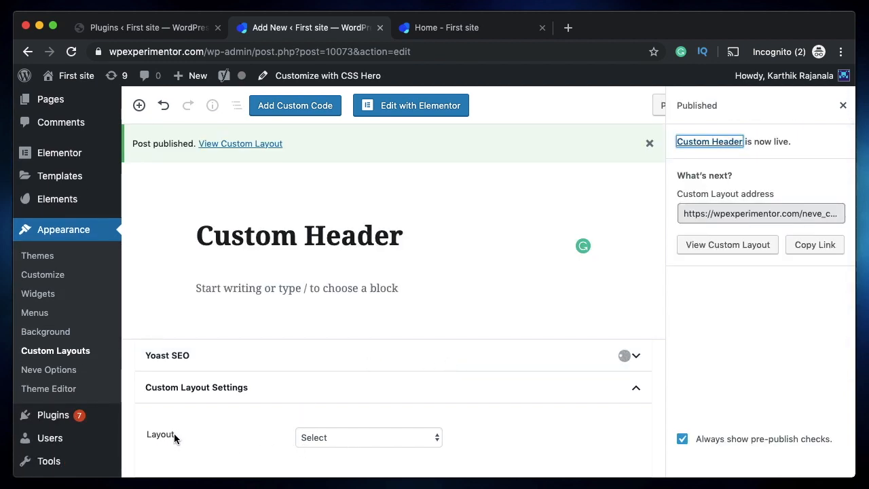
click(344, 436)
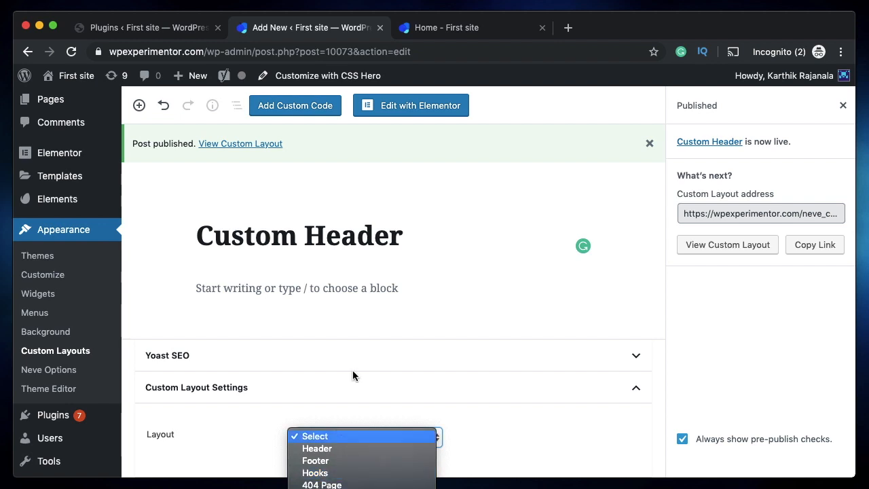
click(383, 306)
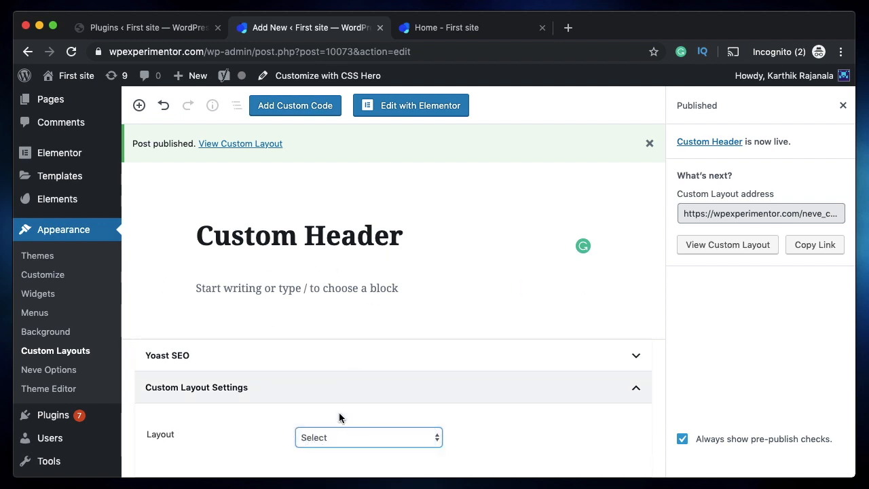
click(336, 438)
click(482, 409)
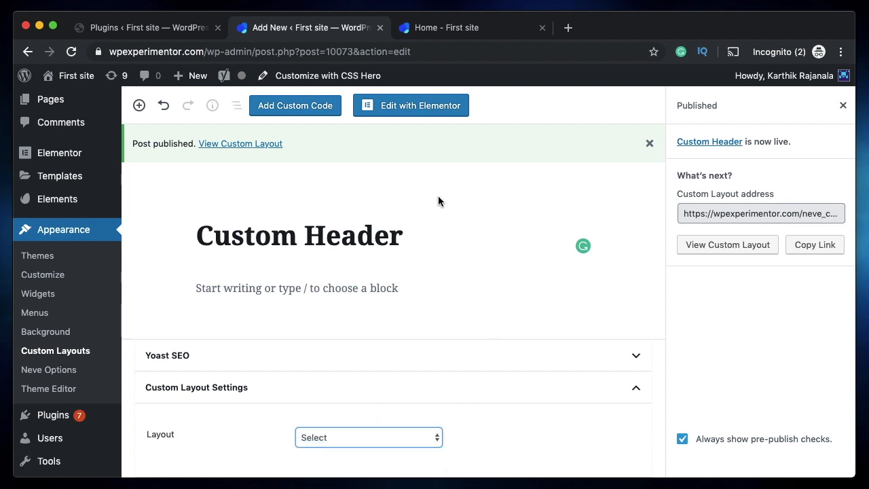
Step: Edit the layout in Elementor with the "Our company is a collective of amazing people" section, browse the Neve Pro Addon widgets and update it
click(434, 107)
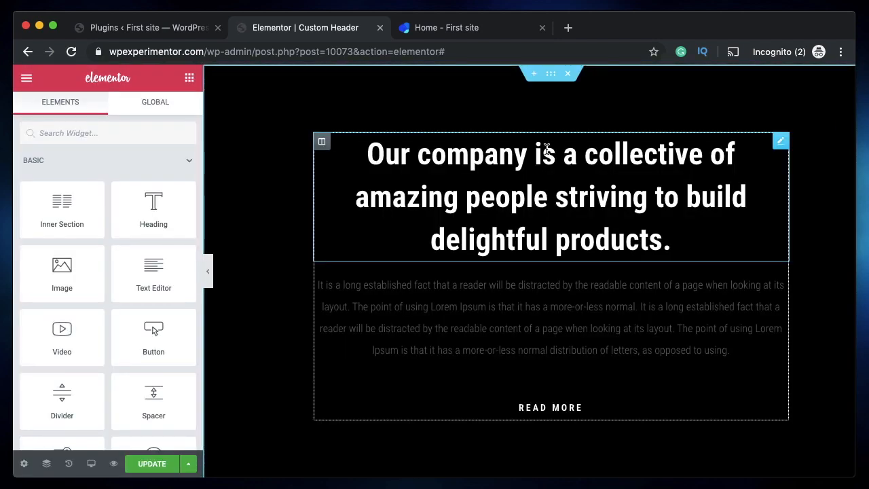
click(155, 163)
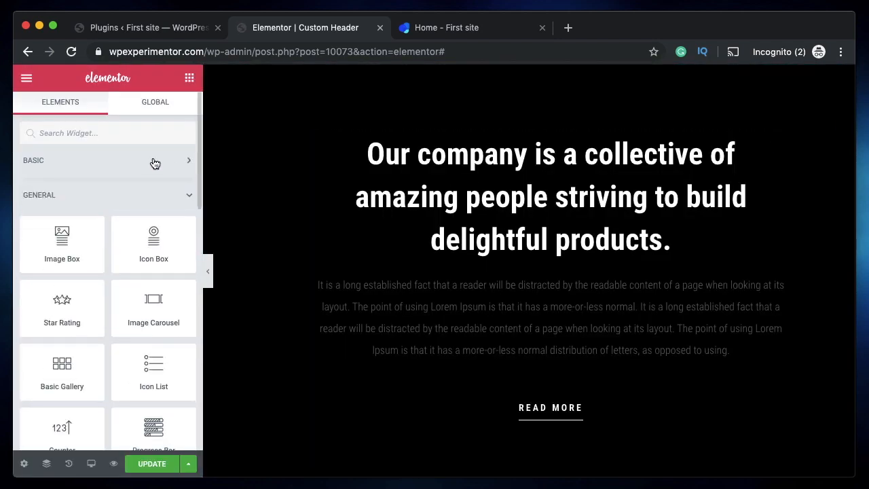
click(141, 200)
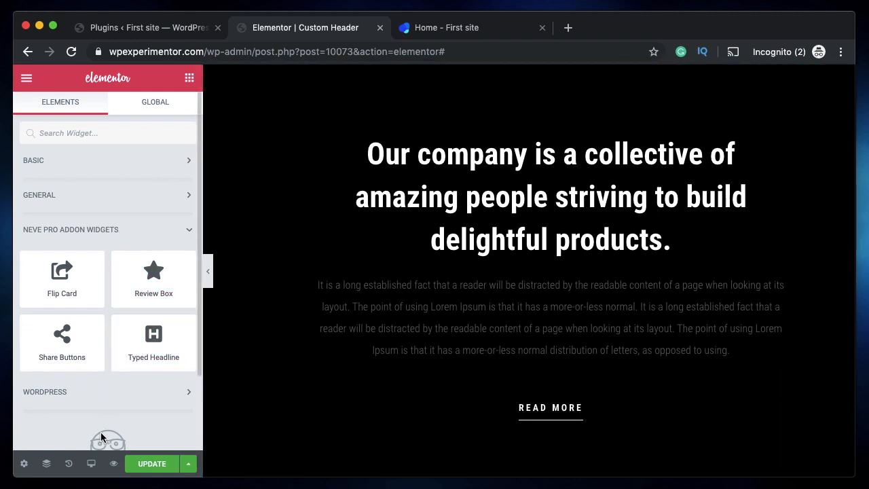
click(150, 466)
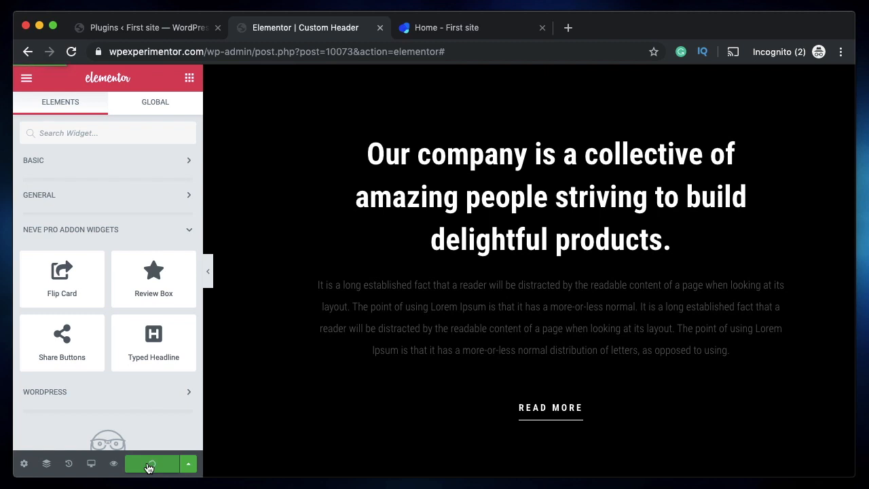
Step: Open the Custom Layouts list in a new tab and check the current header on the site's home page
click(145, 25)
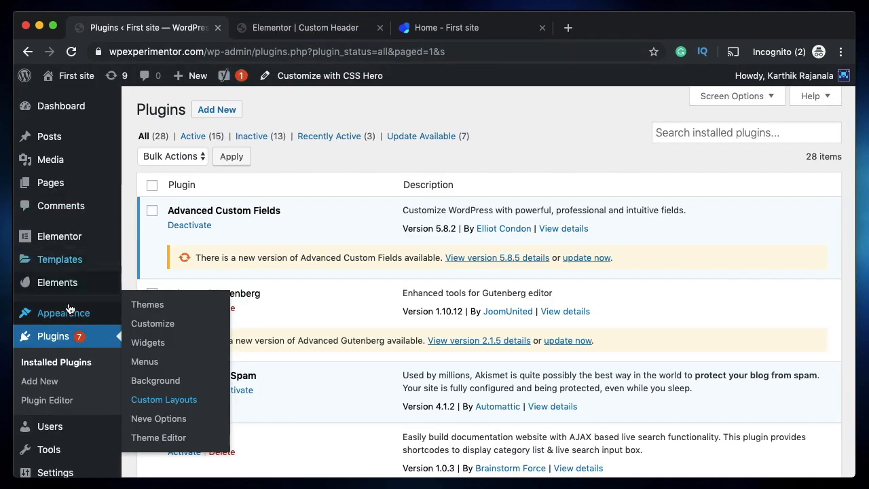
super+click(163, 409)
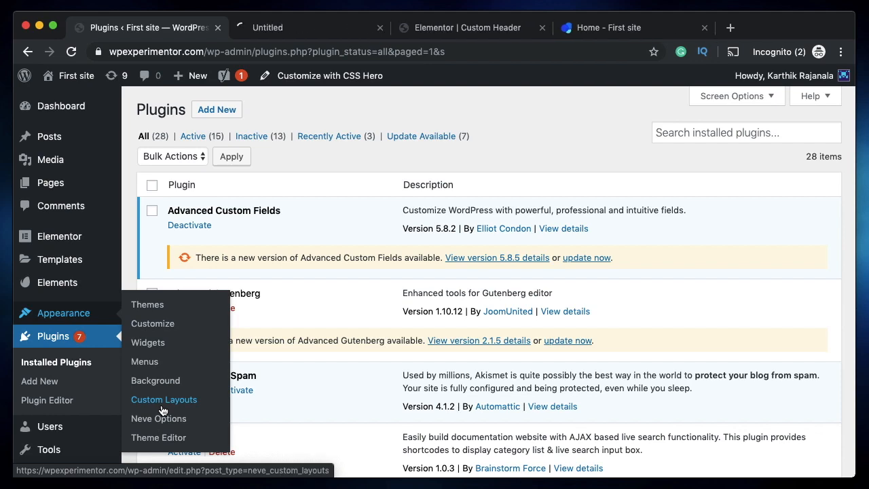
click(285, 30)
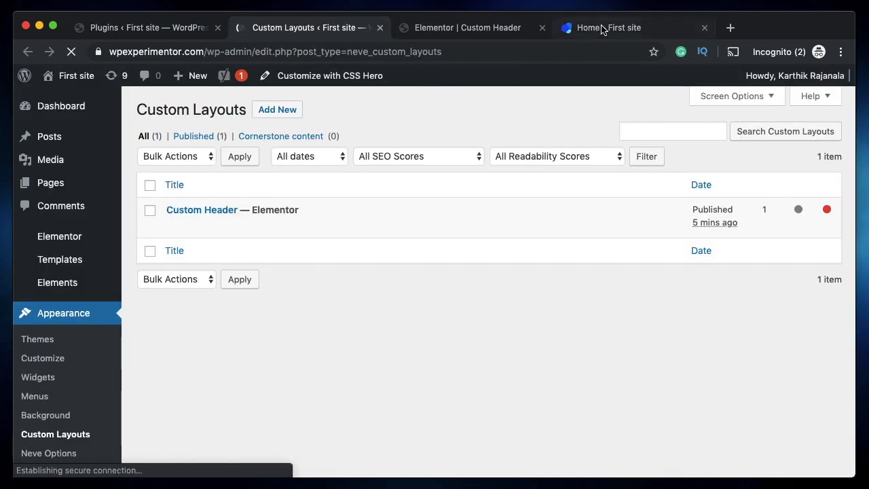
click(602, 30)
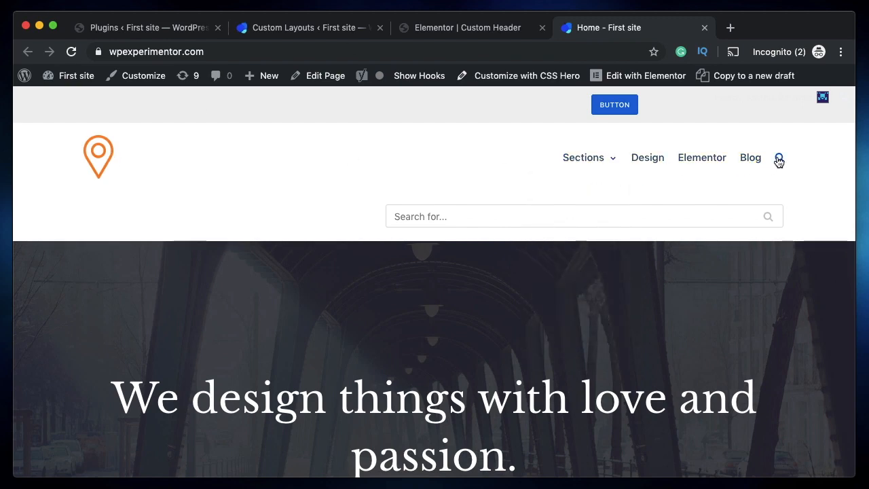
click(460, 30)
click(295, 30)
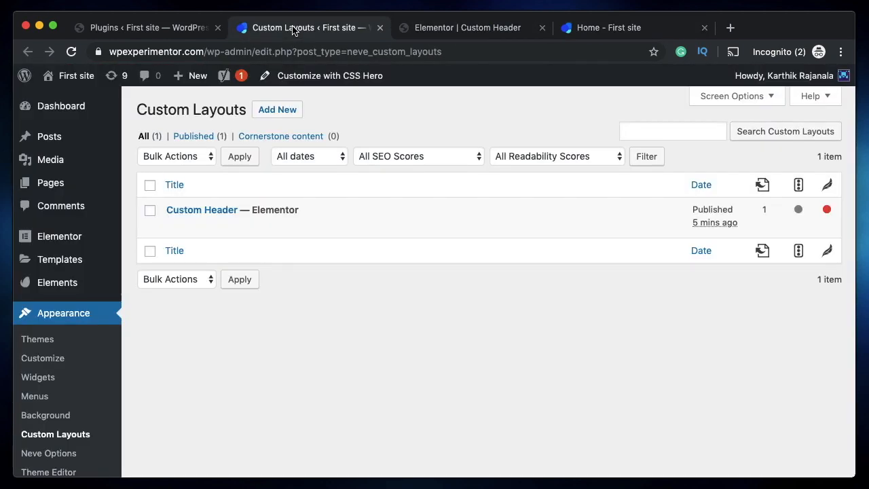
Step: Open the Custom Header layout for editing, set its Layout to Header and update it
click(174, 229)
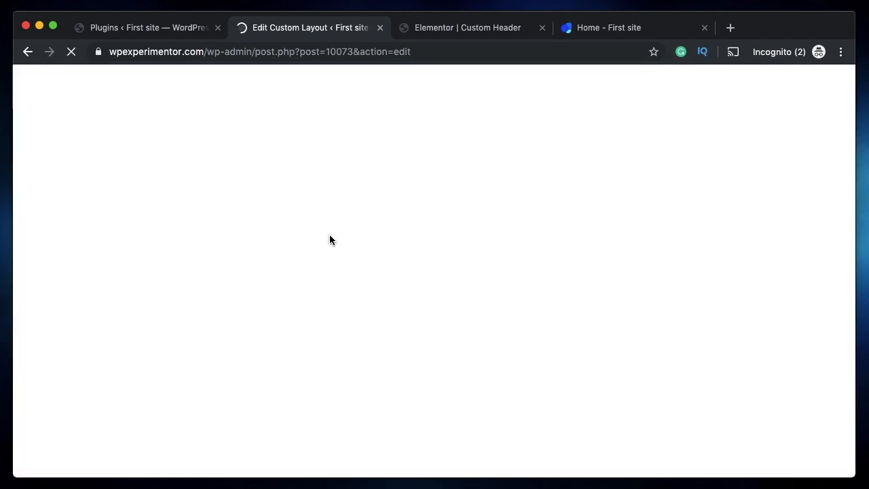
scroll(374, 407, down, 2)
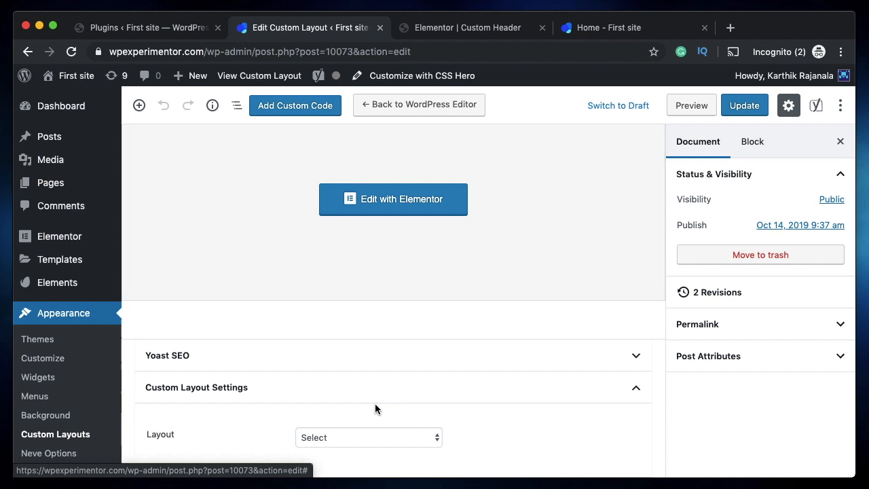
click(340, 437)
click(324, 450)
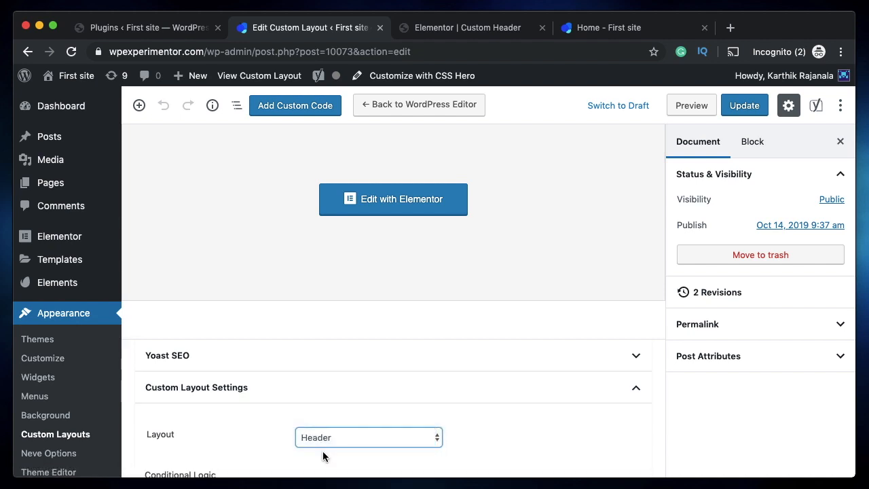
click(747, 105)
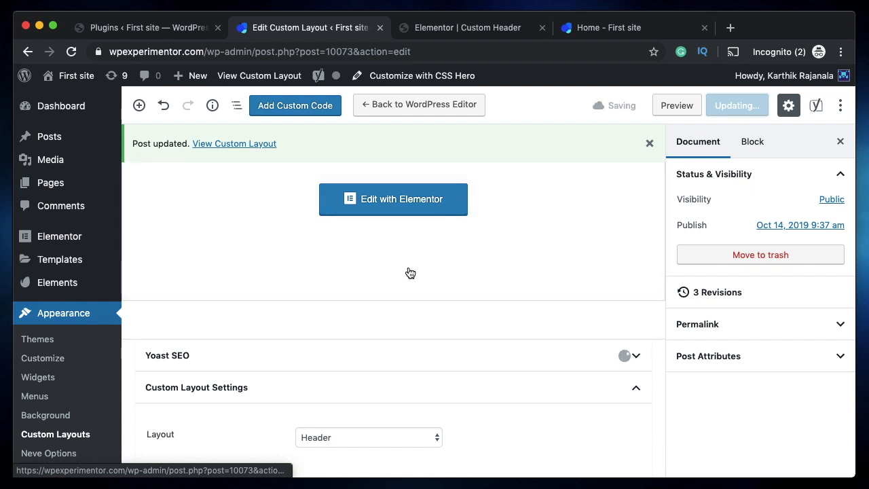
Step: Reload the site's home page and examine the custom header above the page content
click(491, 27)
click(634, 27)
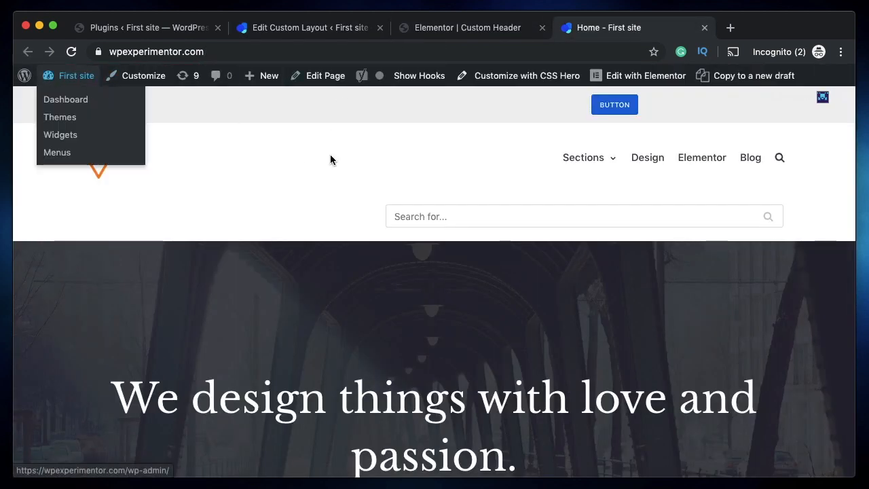
click(71, 52)
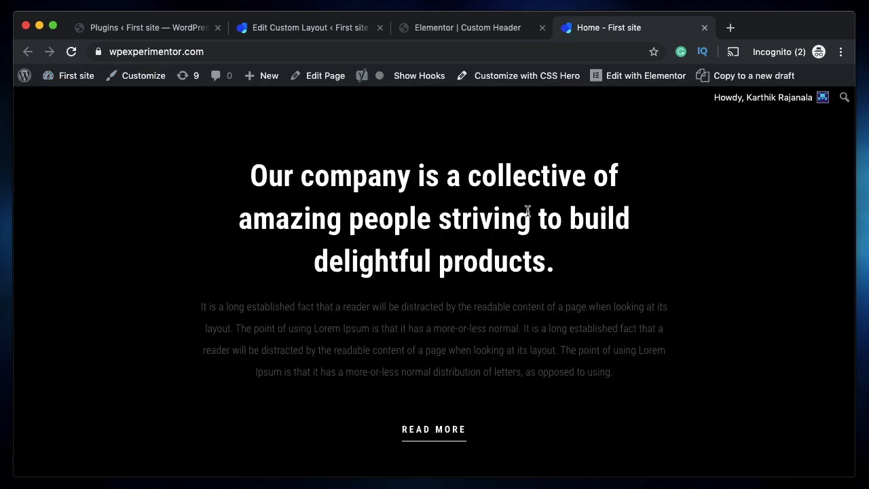
triple_click(425, 192)
click(552, 167)
scroll(436, 290, down, 6)
scroll(437, 210, up, 4)
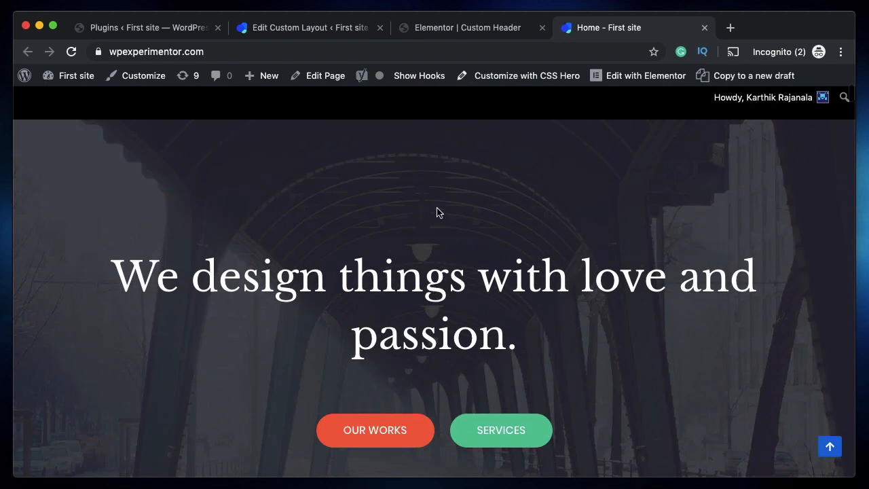
scroll(437, 216, up, 2)
scroll(438, 214, down, 5)
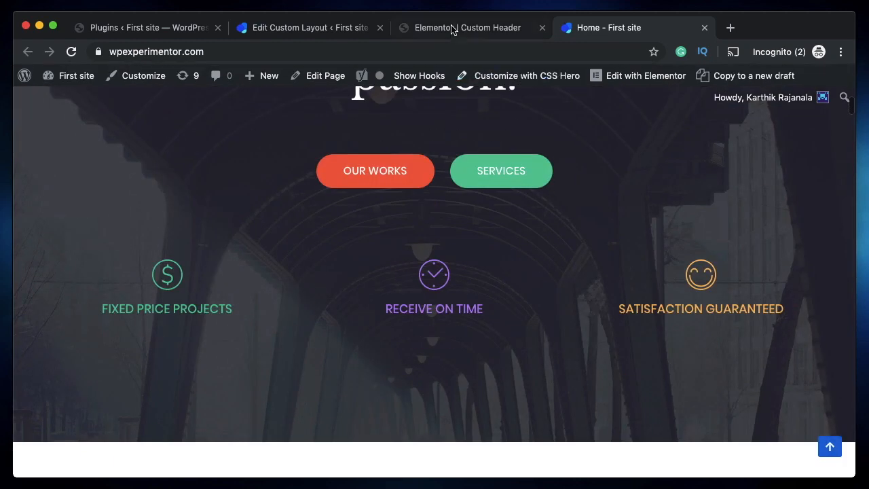
Step: Return to the Custom Header edit page and review the layout types, keeping Header selected
click(450, 26)
click(313, 27)
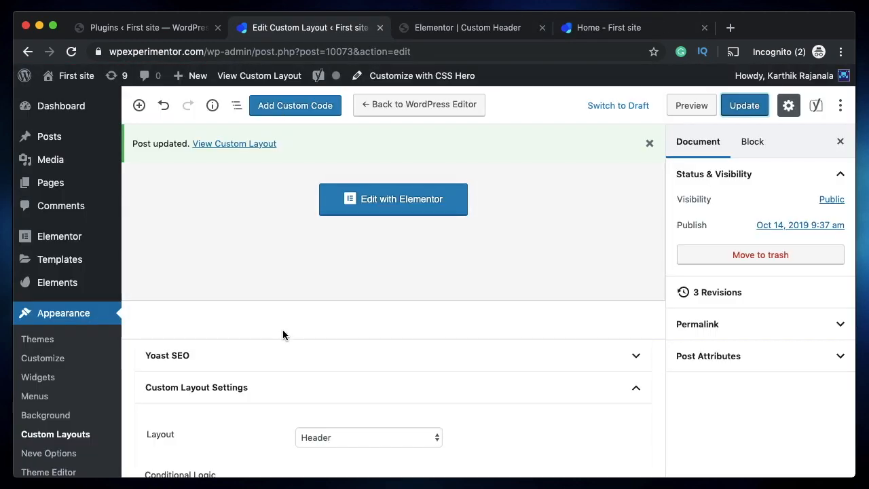
click(342, 368)
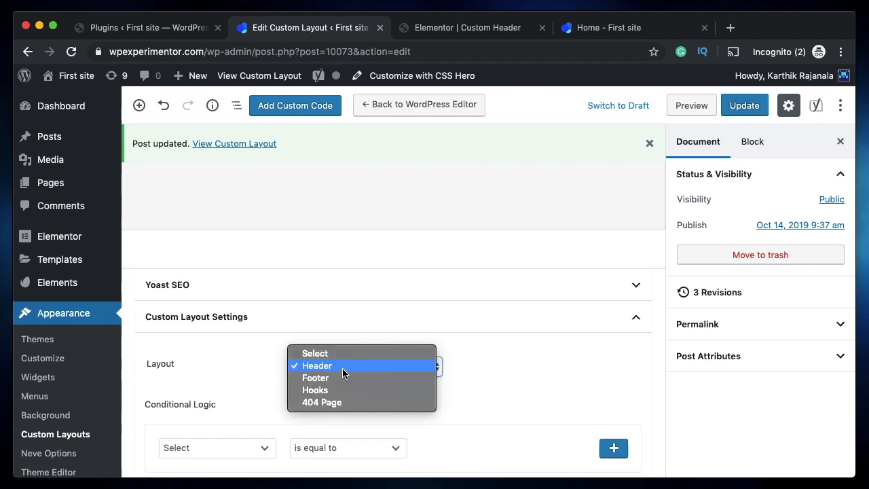
click(526, 353)
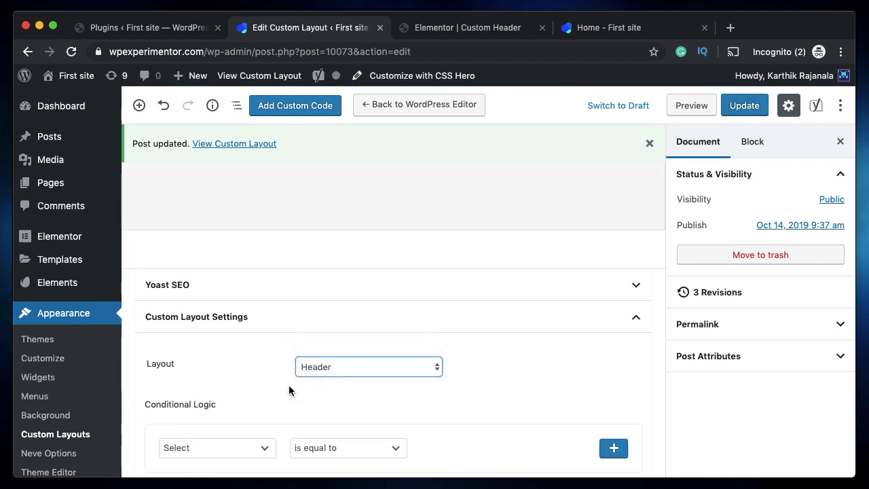
Step: Examine the Conditional Logic options for posts, pages, archives and users in the Custom Layout Settings
click(232, 453)
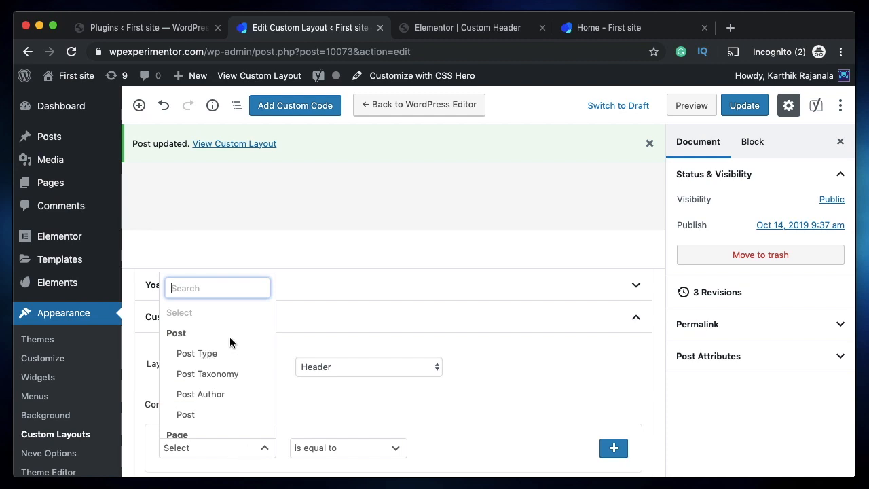
scroll(219, 415, down, 3)
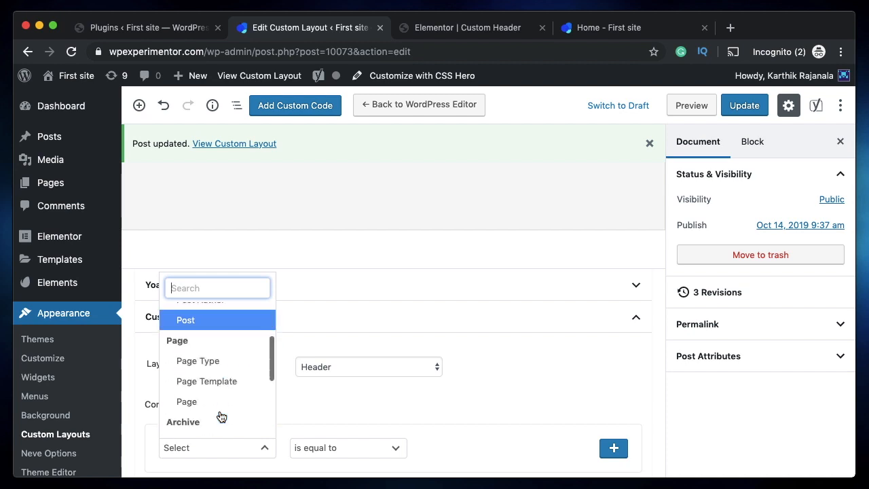
scroll(219, 415, down, 2)
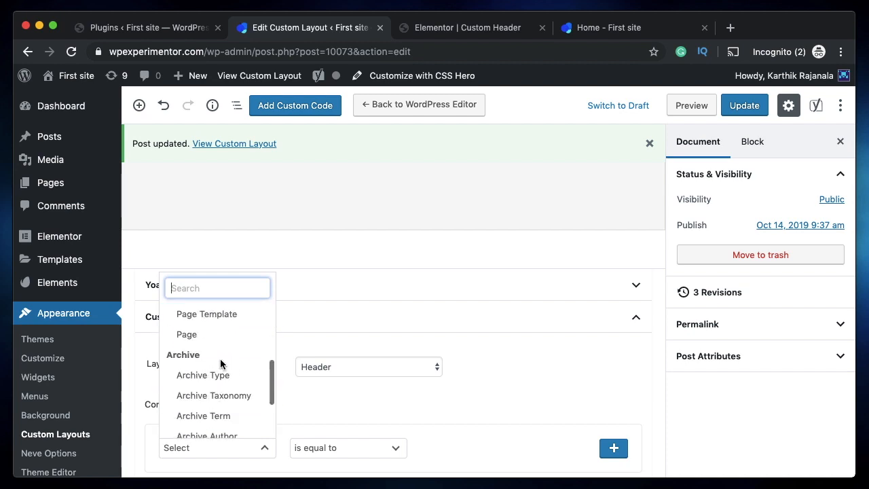
scroll(221, 397, down, 3)
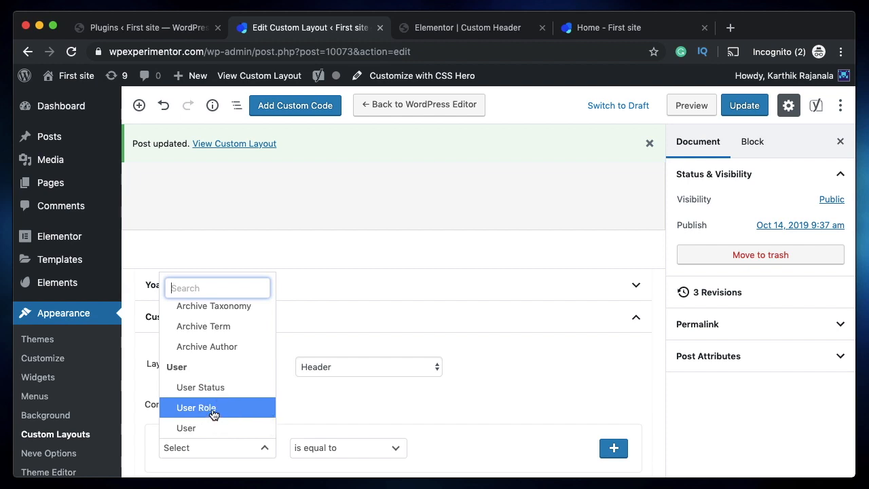
click(401, 400)
scroll(463, 404, down, 1)
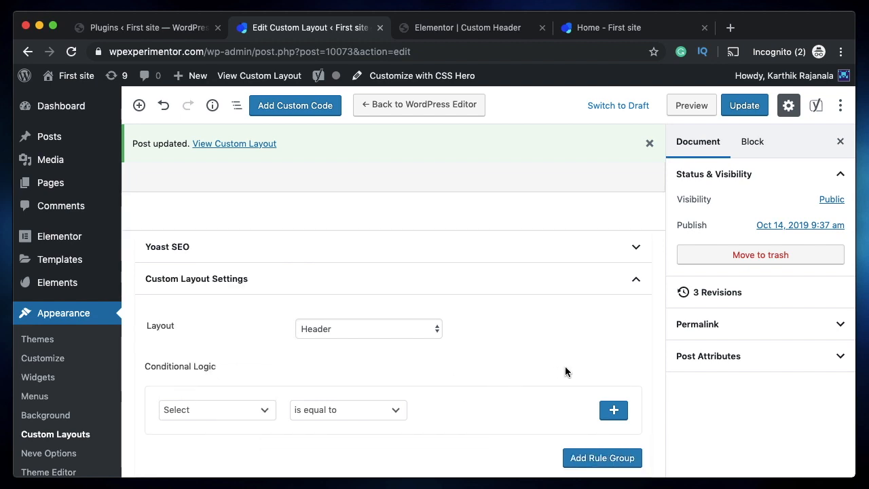
scroll(565, 367, up, 4)
scroll(565, 367, down, 4)
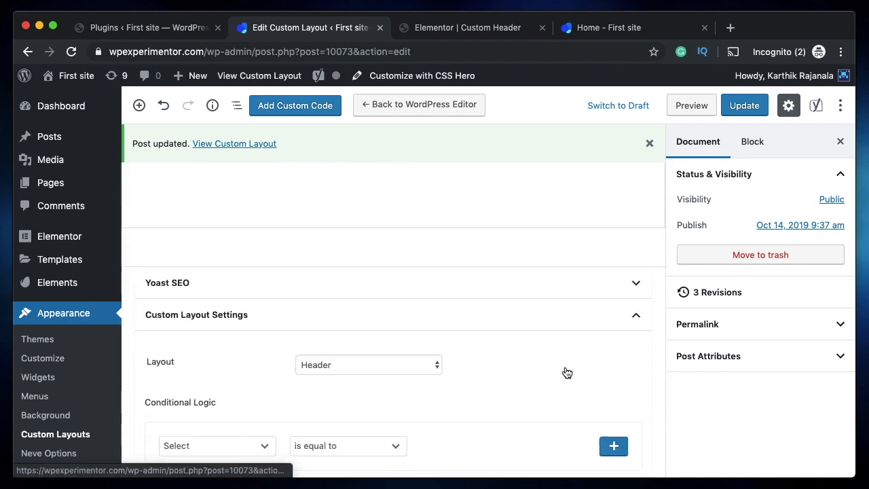
scroll(567, 360, up, 4)
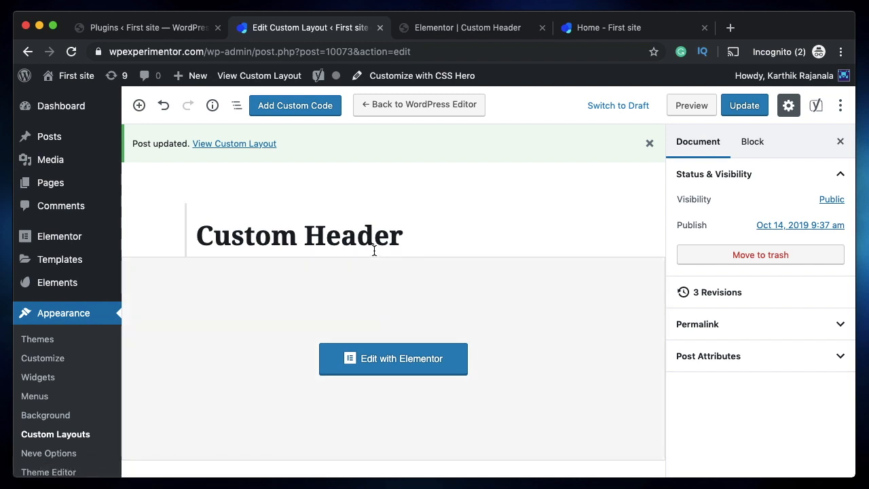
scroll(375, 249, down, 5)
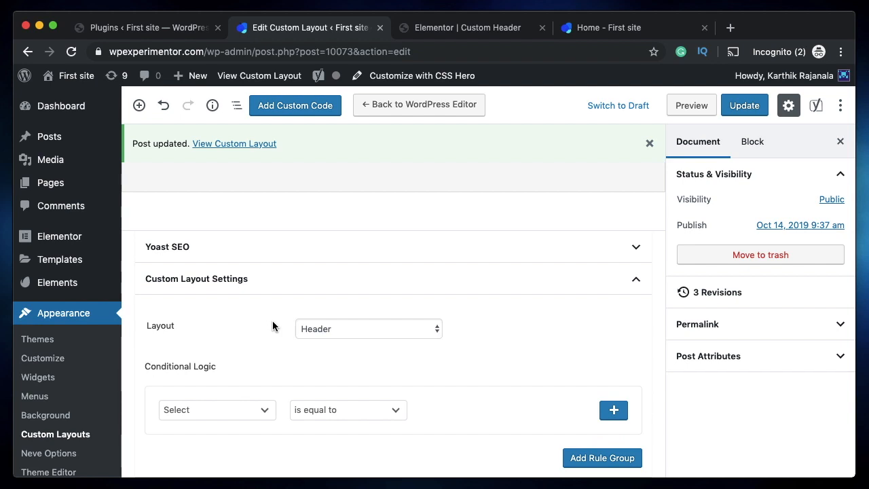
scroll(273, 325, up, 5)
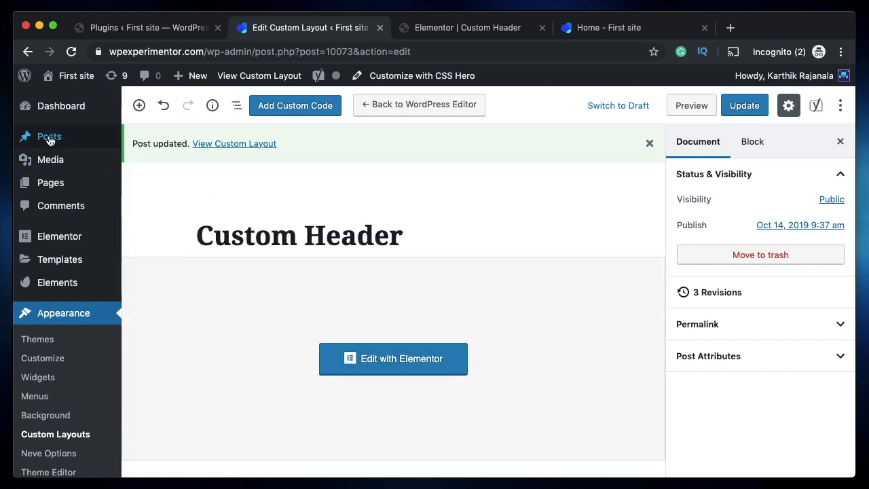
Step: Start a new blog post
mouse_move(49, 140)
click(156, 160)
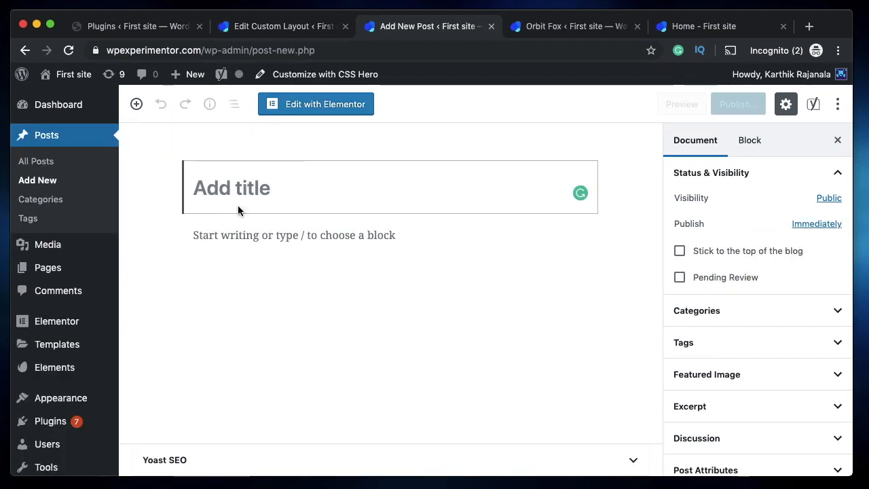
Step: Search the blocks for otter and add an Otter Section block to the post body
click(291, 235)
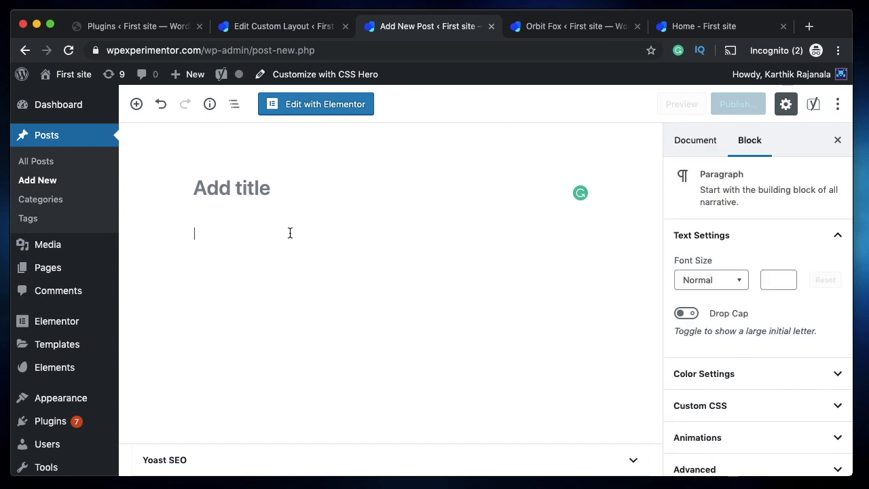
click(164, 236)
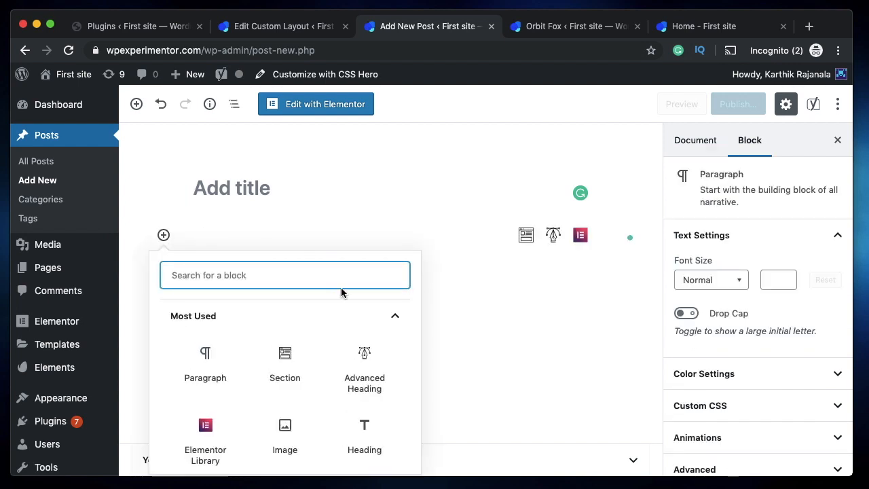
text(otte)
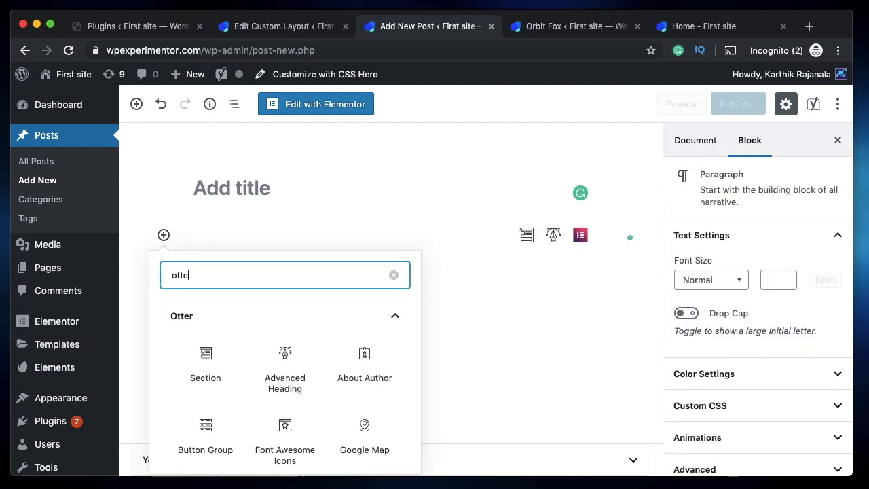
text(r)
click(207, 370)
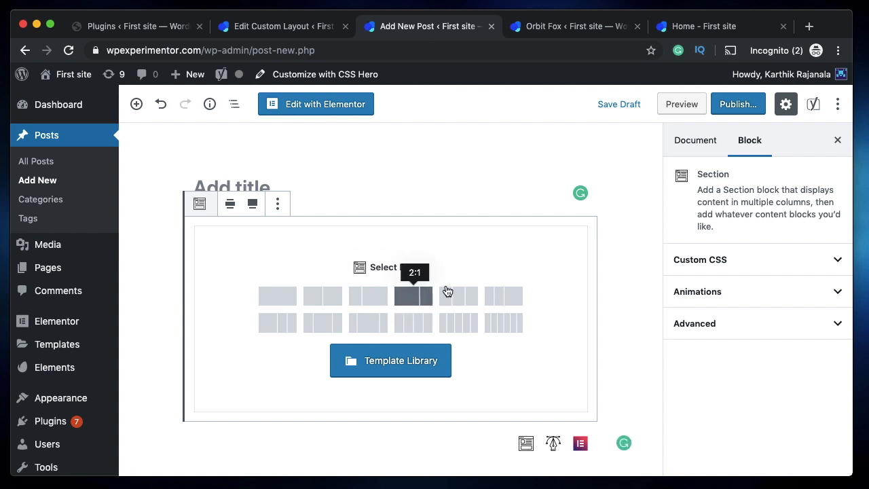
Step: Review the Section block's Custom CSS and Animations settings, leaving them unchanged
click(716, 271)
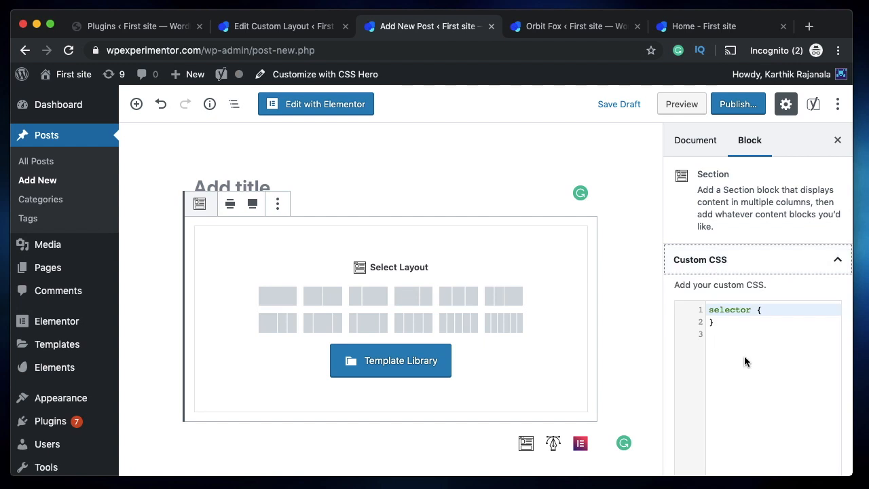
click(757, 262)
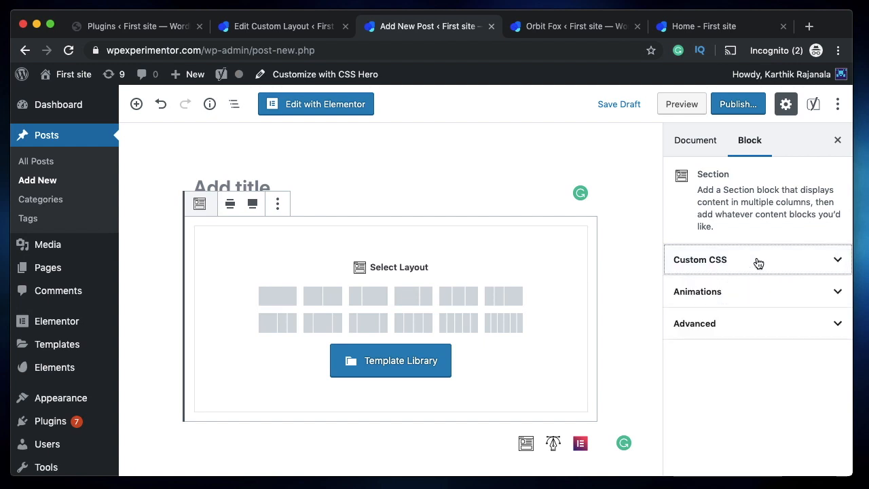
click(759, 303)
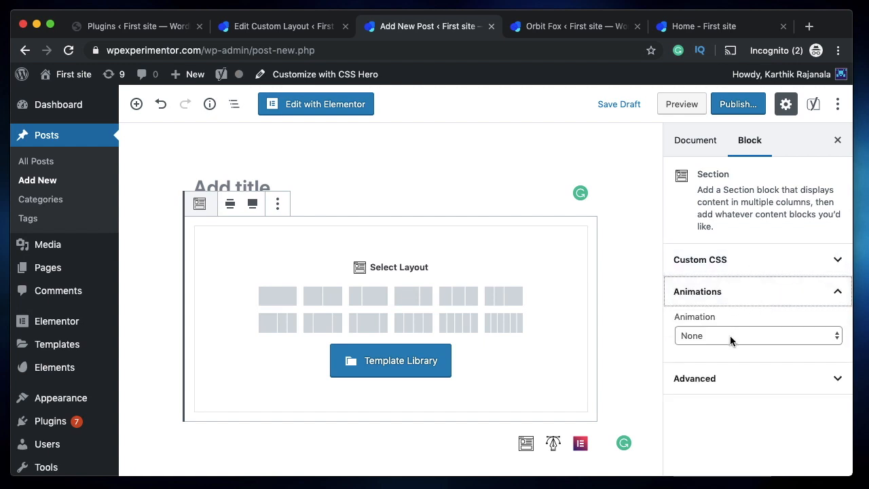
click(752, 301)
Step: Open the Section block's Template Library and examine its Templates collection, briefly checking the Orbit Fox modules page
click(389, 361)
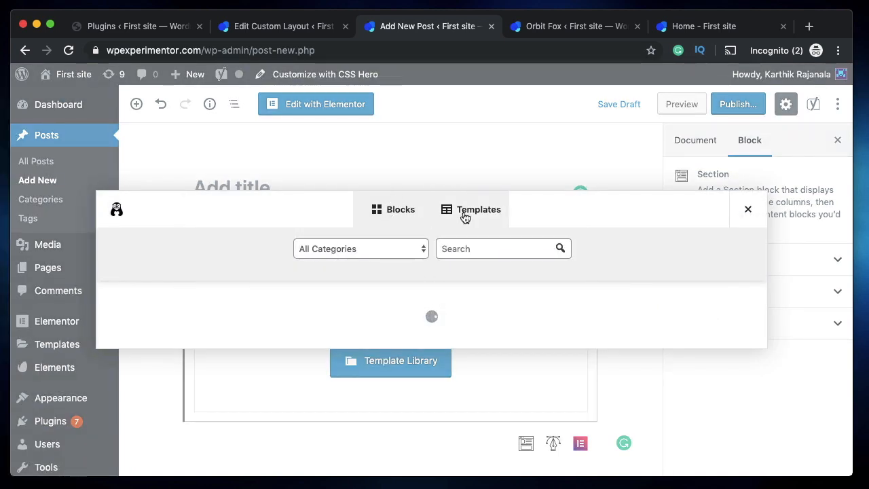
click(482, 119)
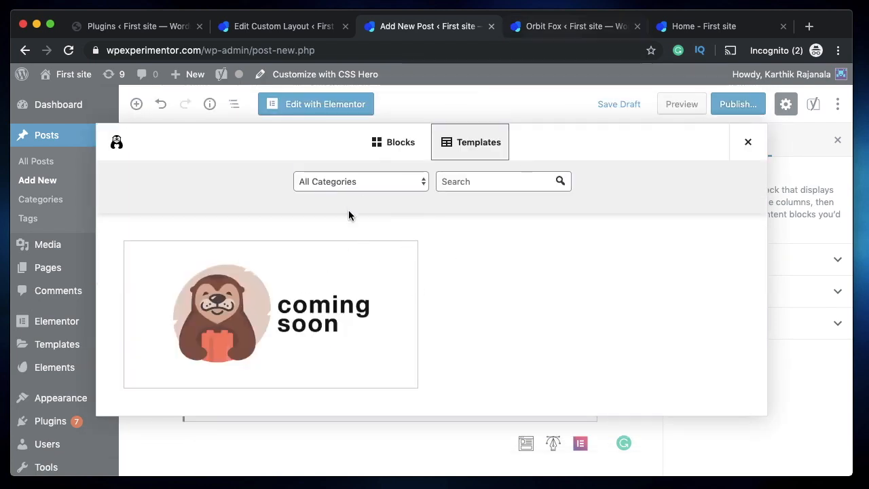
click(570, 27)
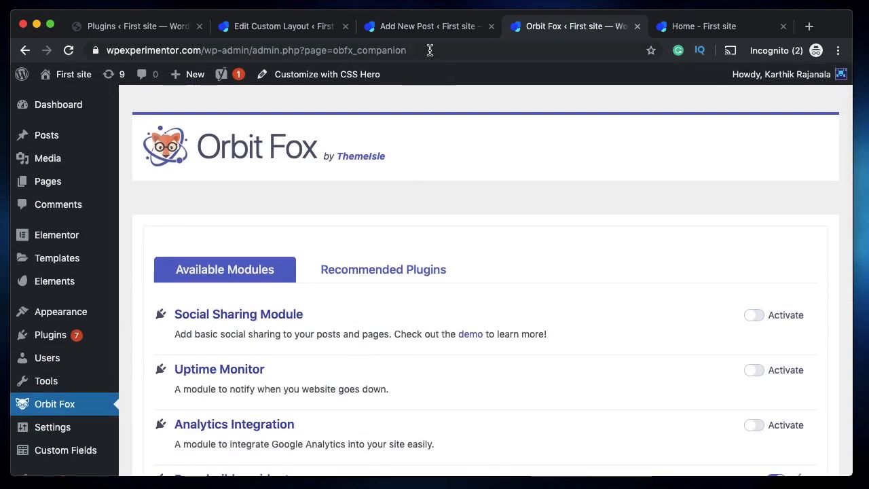
click(417, 31)
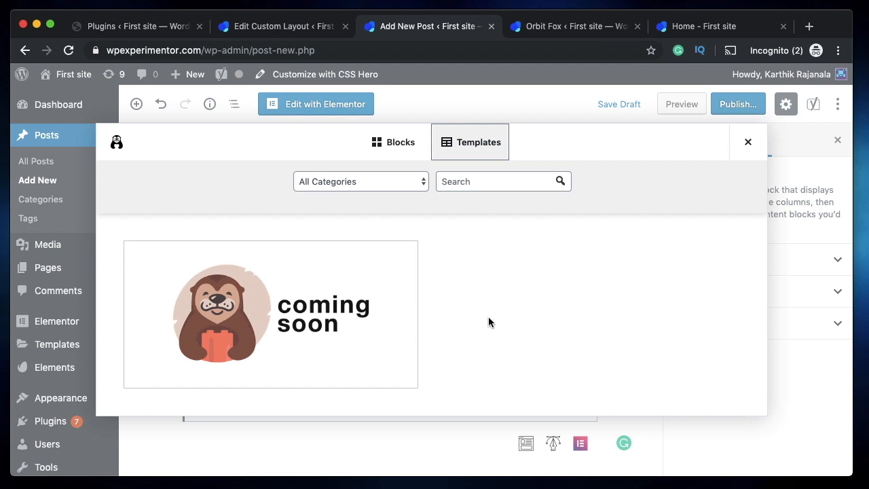
Step: Insert the Neve "We design things with love and passion." block from the library's ready-made blocks
click(390, 149)
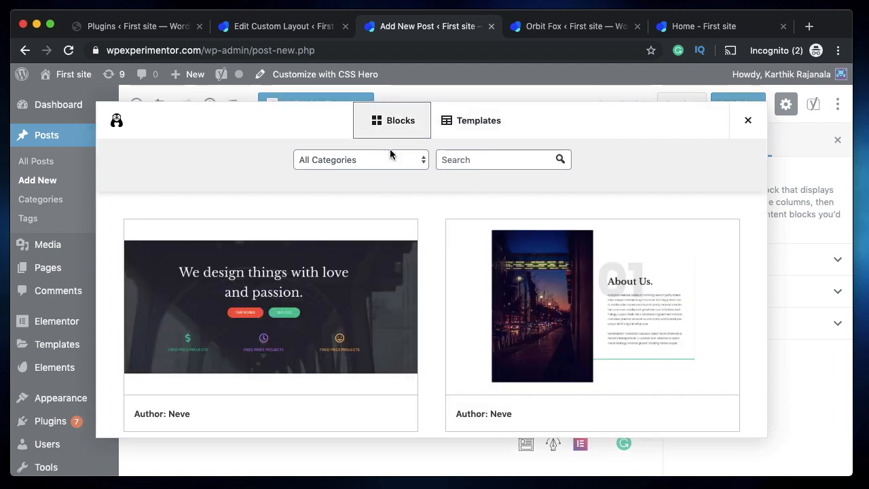
scroll(316, 269, down, 2)
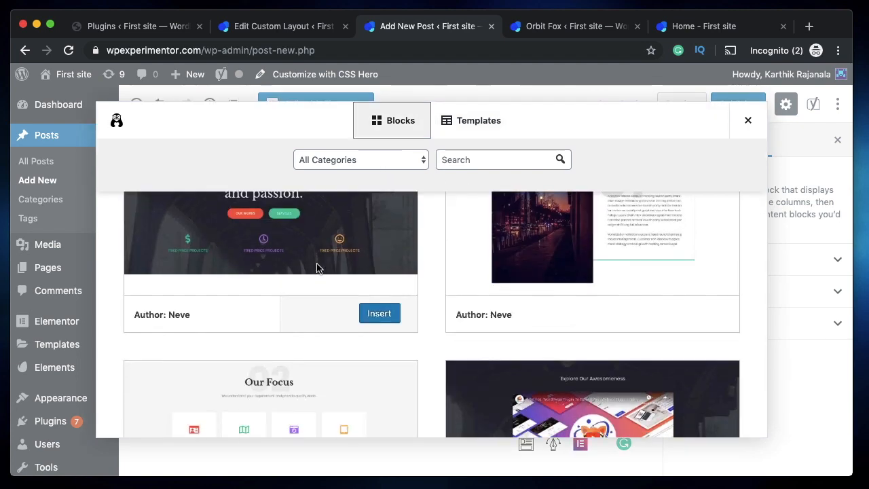
click(379, 314)
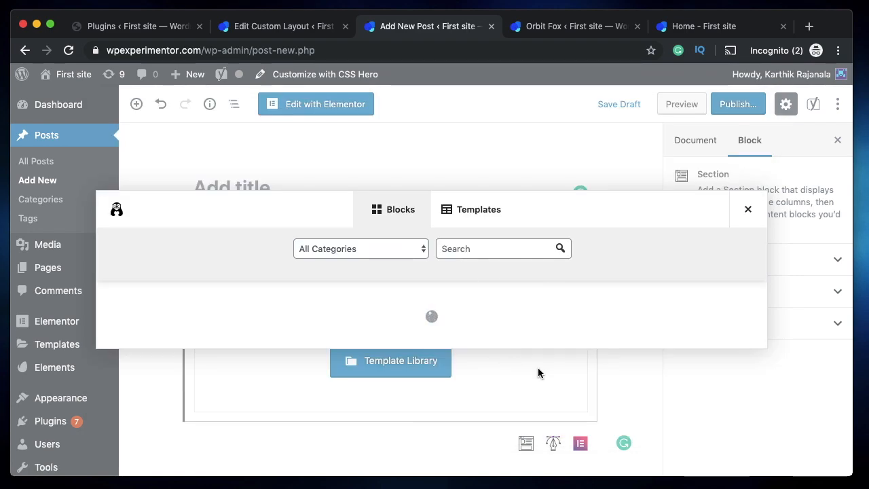
Step: Replace the inserted section's main heading text with "We love Wordpress"
scroll(443, 287, down, 5)
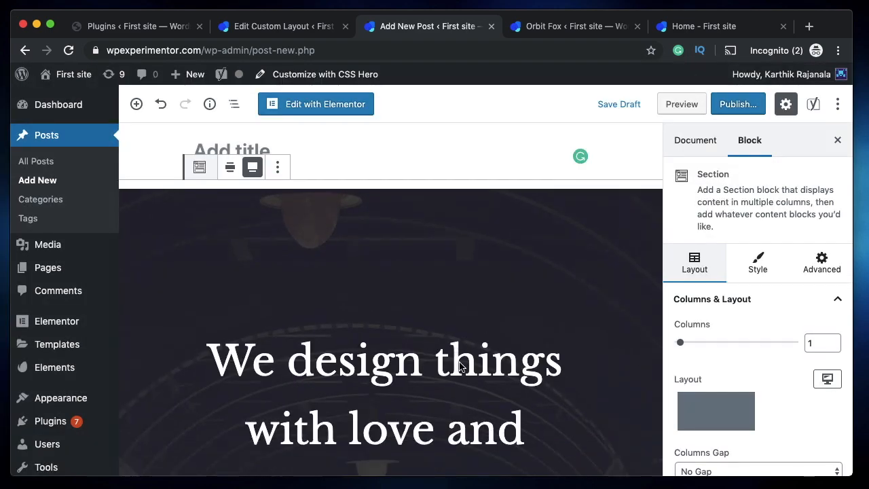
click(440, 262)
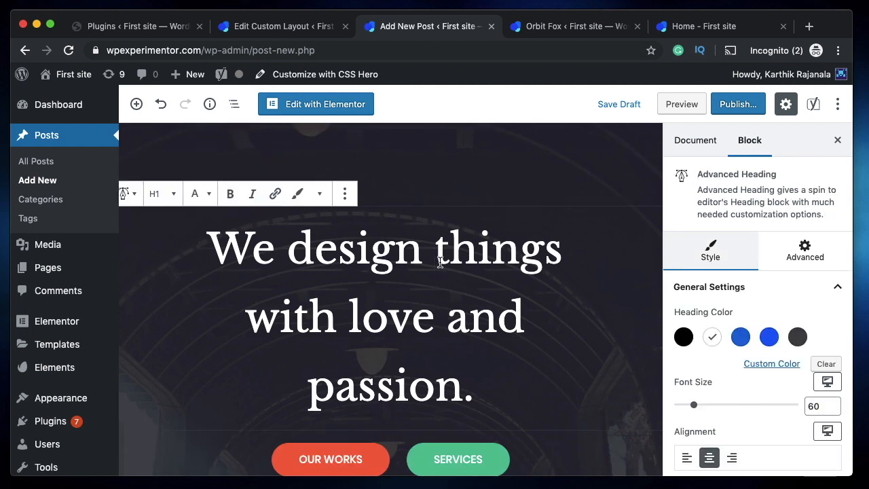
key(super+a)
text(We love Wordp)
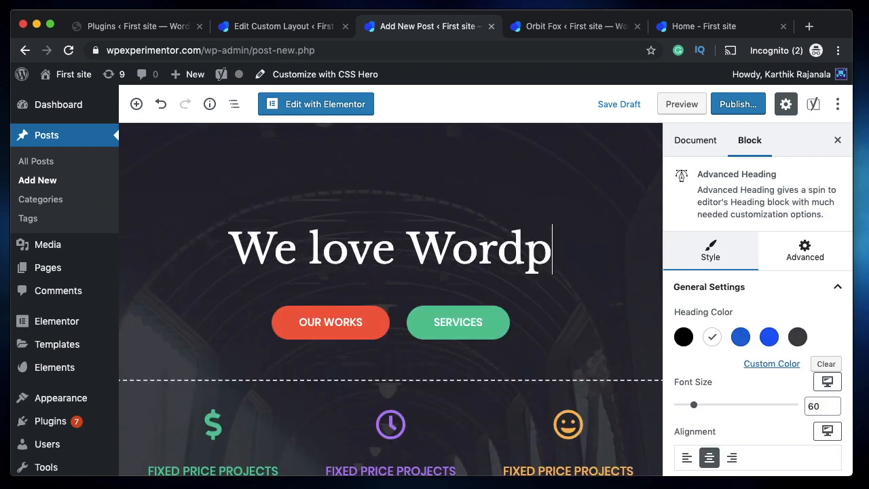
text(ress)
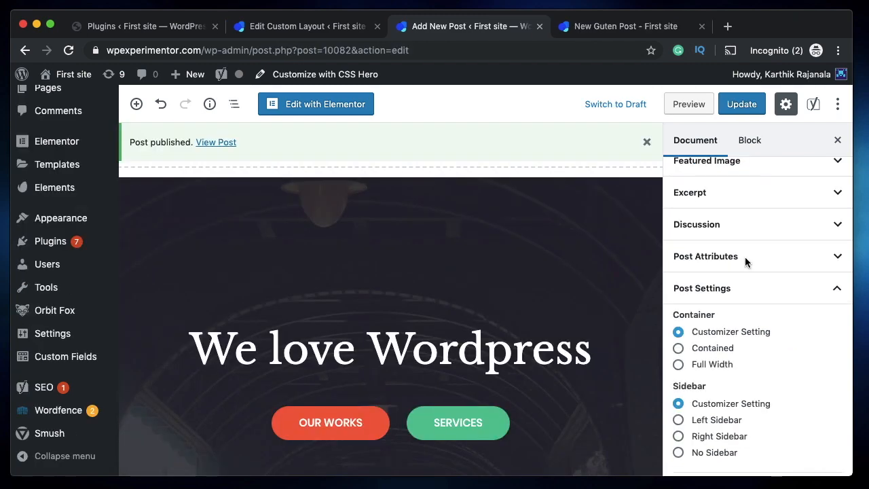
Step: Review the post's template attribute and its Post Settings for container, sidebar, disabled components and content width
scroll(747, 258, down, 3)
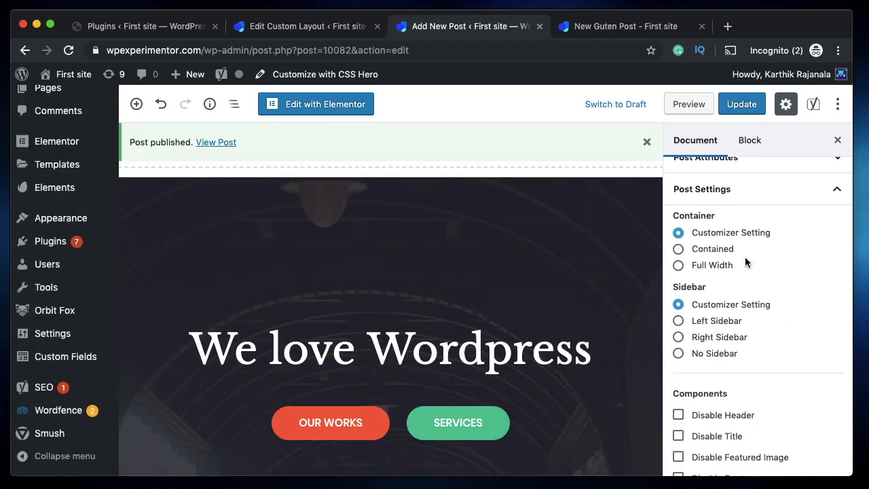
click(772, 195)
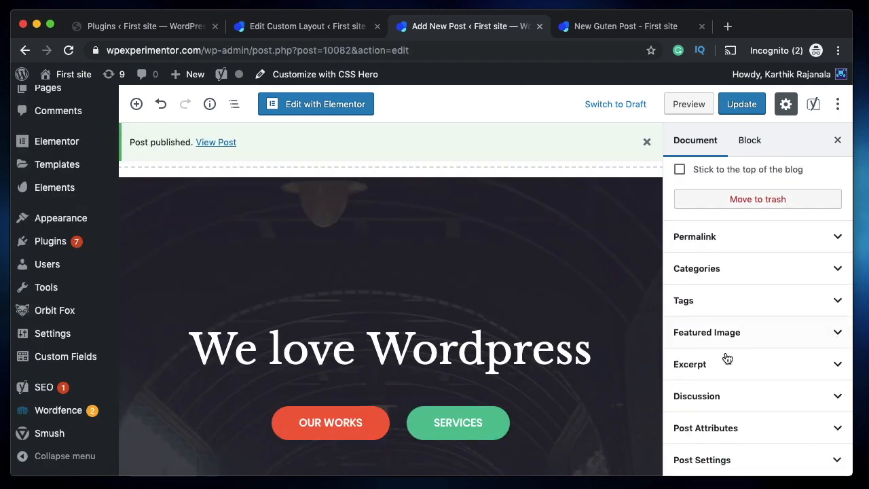
click(741, 427)
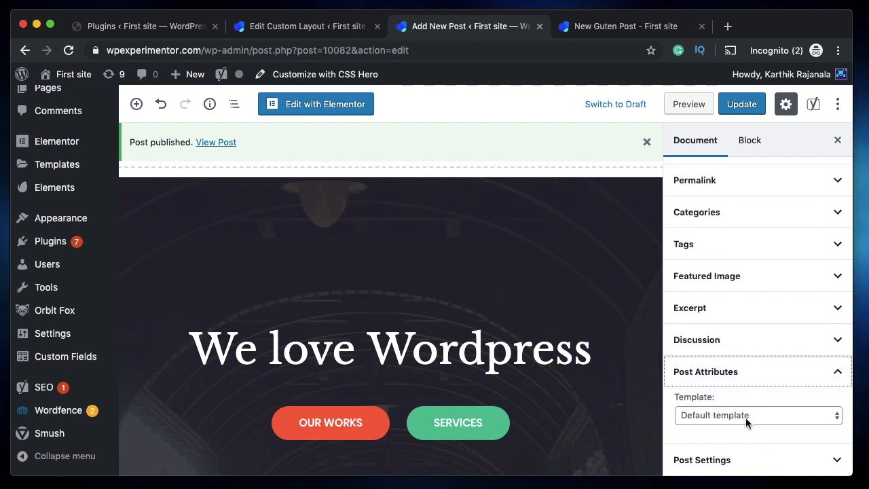
click(746, 460)
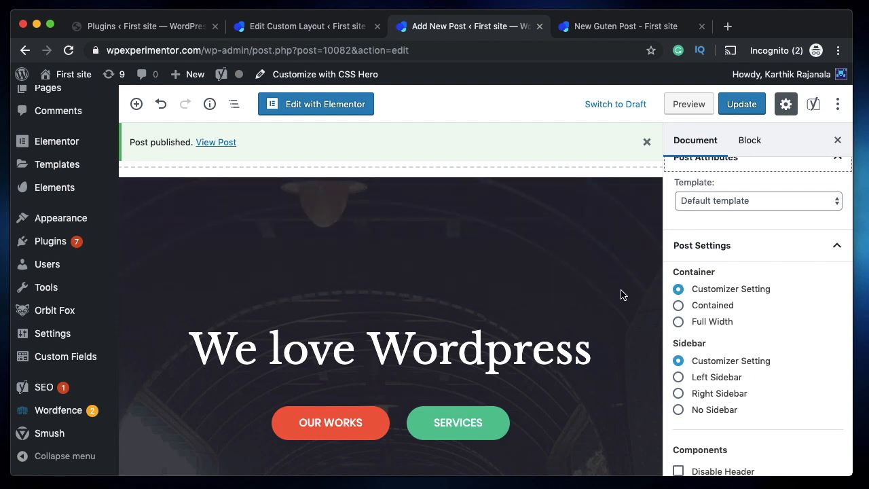
scroll(770, 359, down, 3)
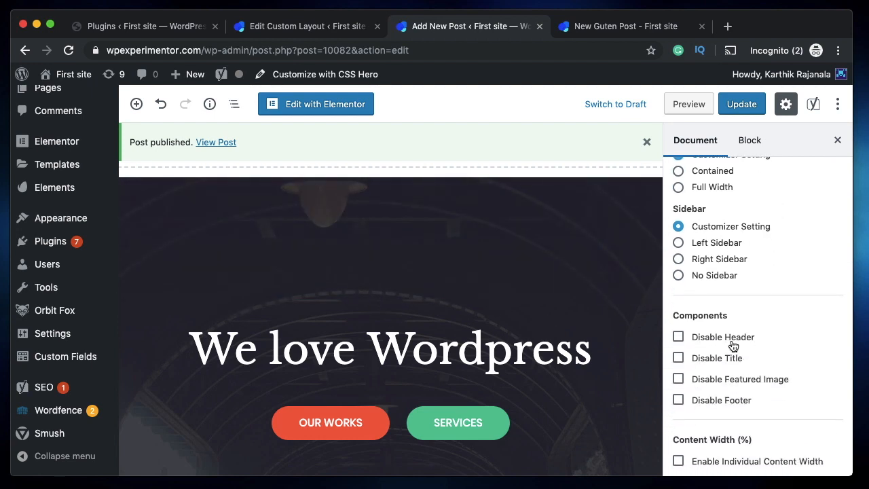
scroll(727, 398, down, 1)
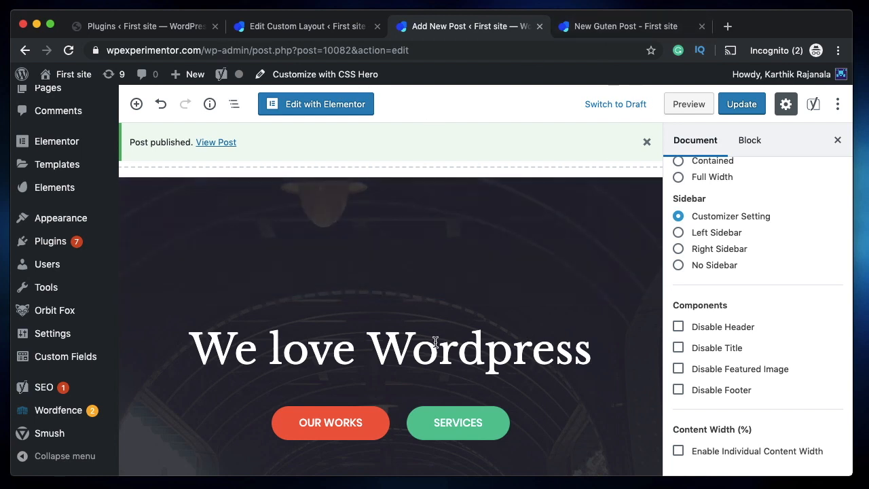
Step: Switch to the New Guten Post preview and examine the page from its header to the comment form and footer
click(621, 27)
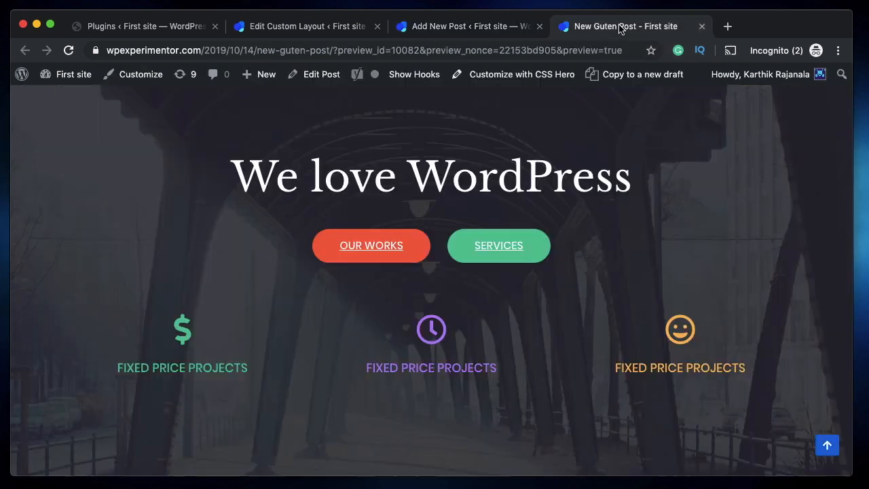
scroll(425, 253, up, 4)
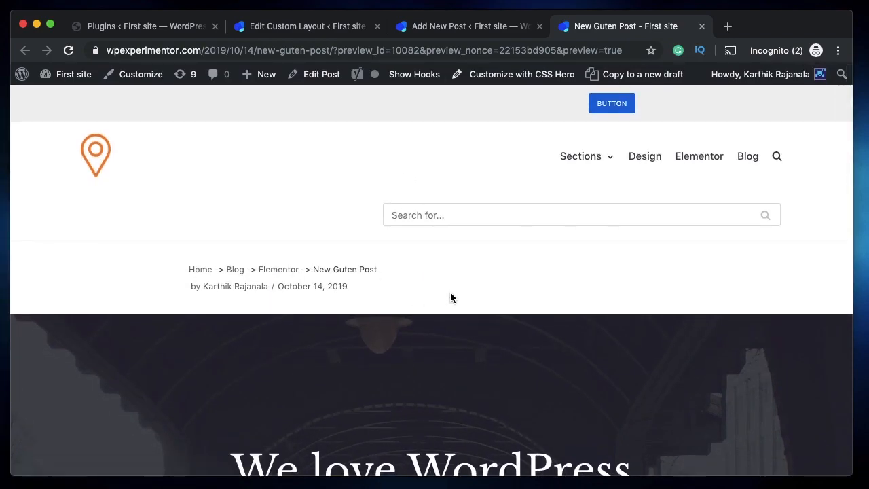
scroll(450, 297, down, 15)
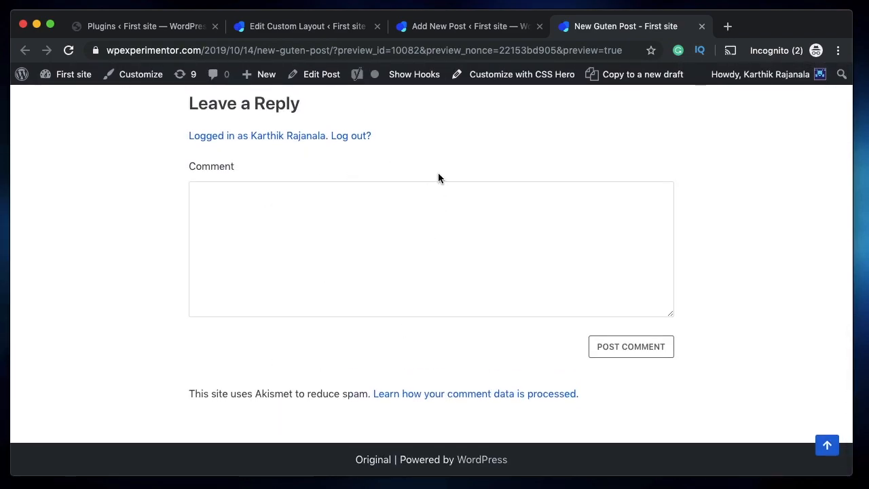
scroll(439, 175, up, 12)
Step: Return to the post editor and add an Otter Font Awesome Icons block below the hero section
click(482, 26)
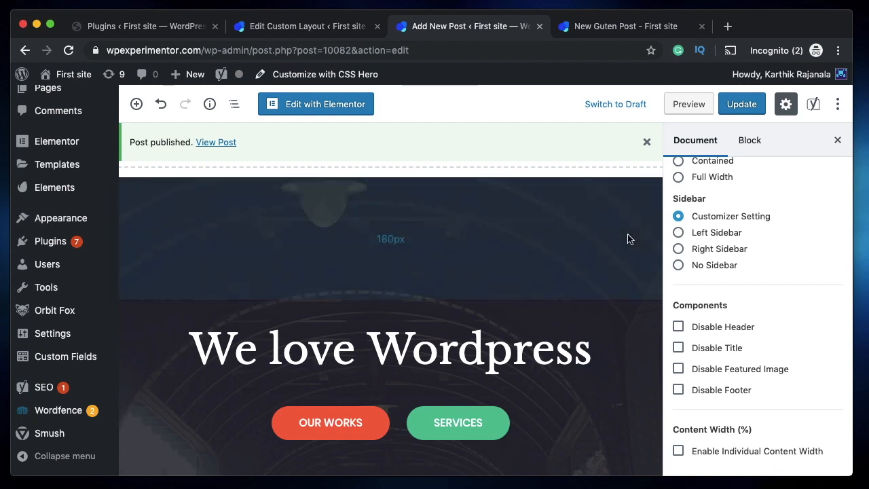
scroll(495, 314, down, 5)
scroll(496, 315, down, 3)
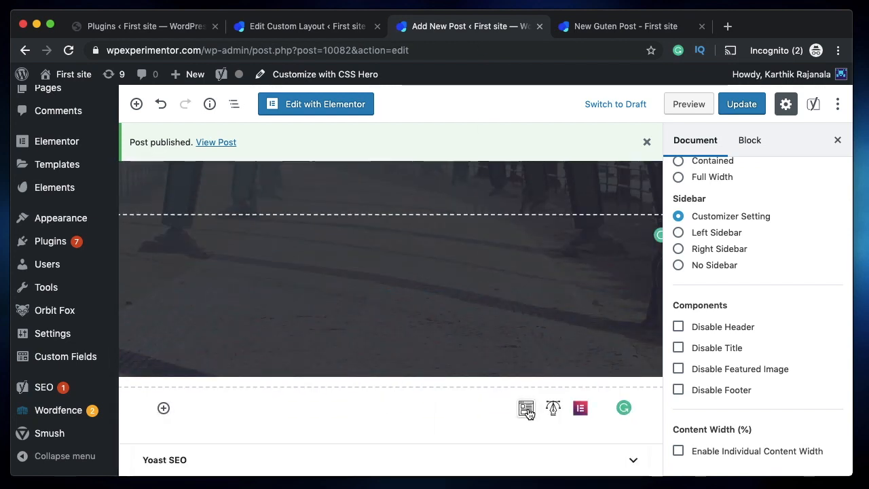
click(164, 408)
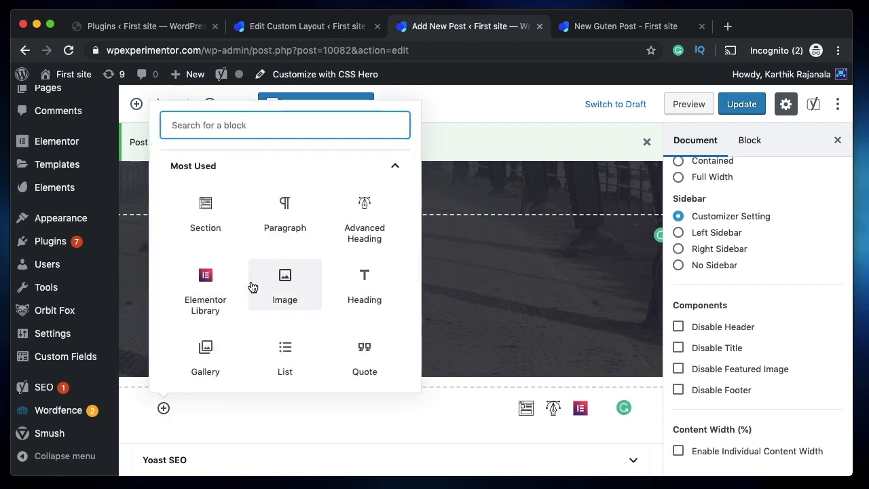
text(otter)
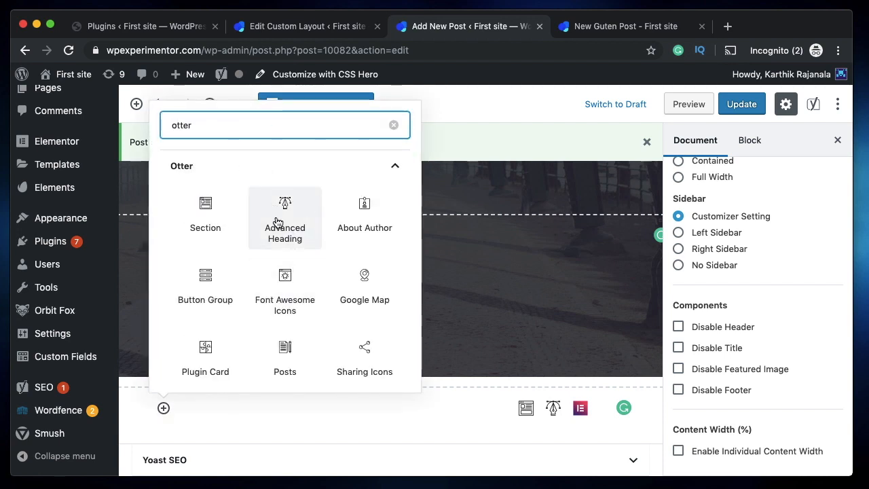
click(286, 290)
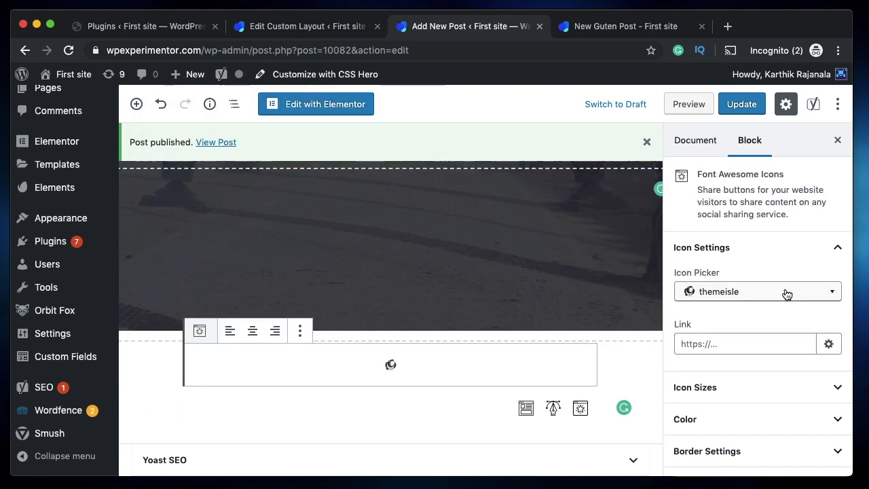
Step: Change the Font Awesome block's icon to amazon and set its text size to 82
click(793, 293)
scroll(776, 202, down, 5)
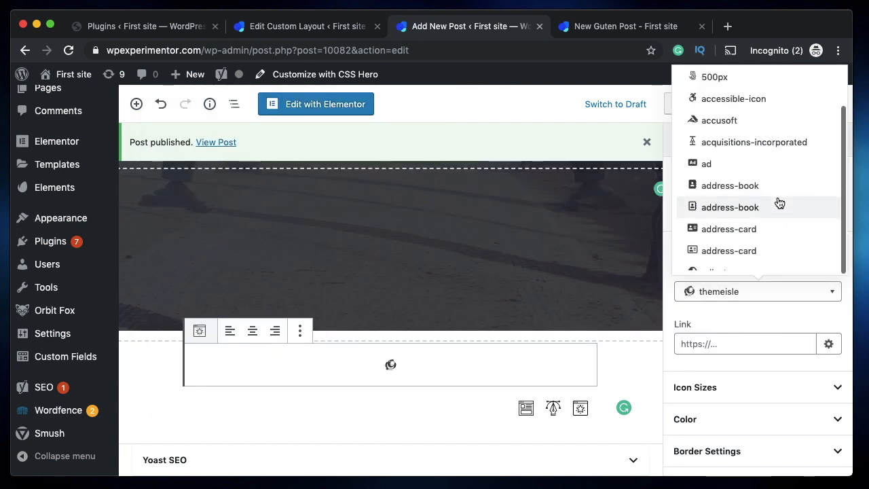
click(728, 230)
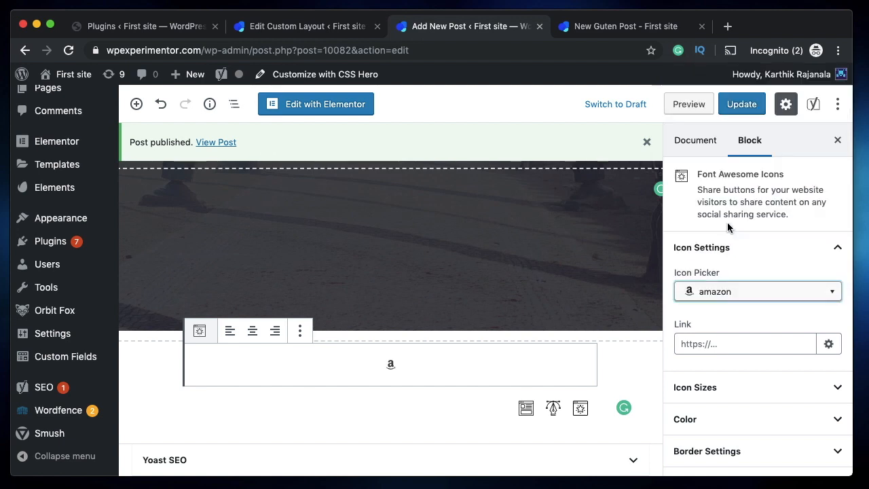
drag(735, 357, 739, 357)
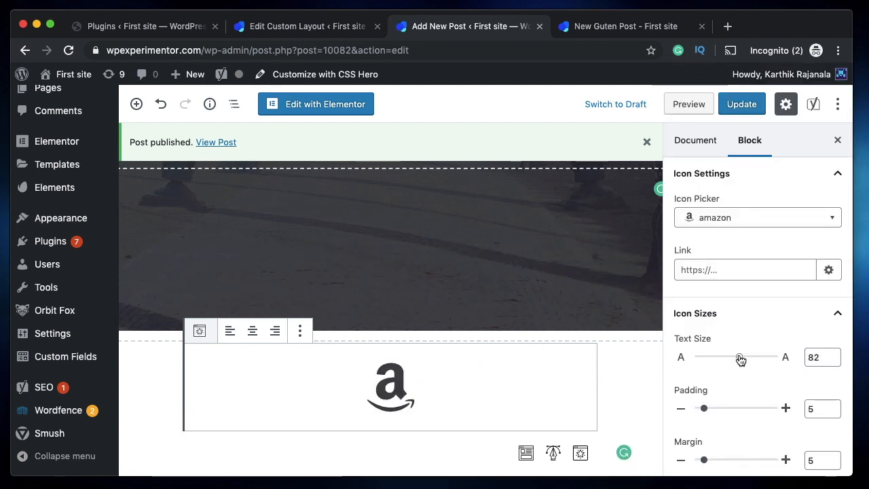
scroll(716, 412, down, 5)
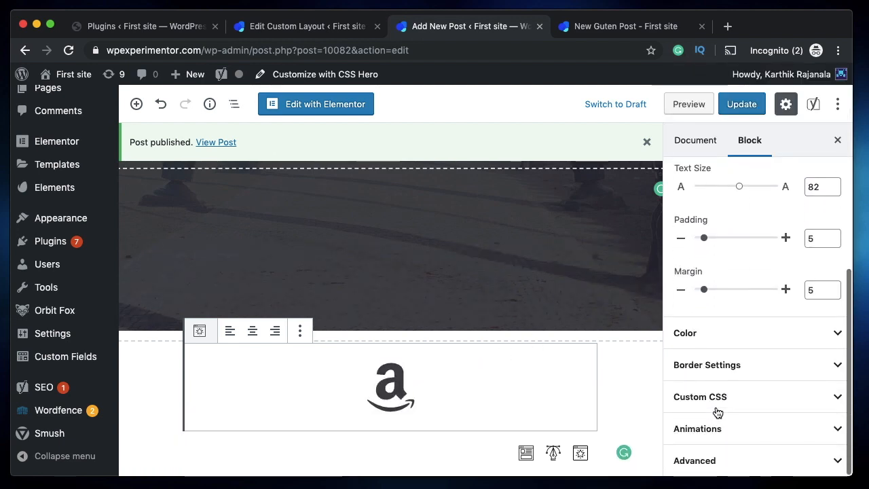
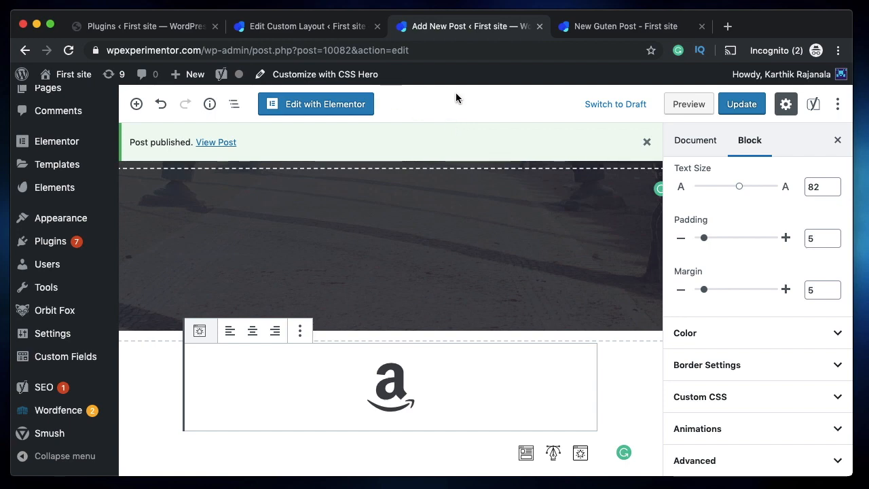
Step: Switch to the installed plugins list, deactivate the Neve Pro Addon without giving a reason, and dismiss the notice
click(129, 25)
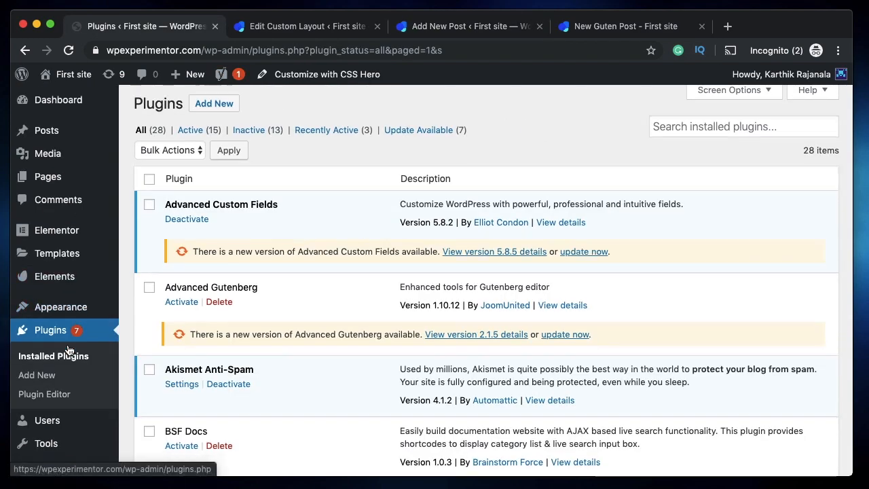
scroll(54, 355, down, 3)
scroll(301, 302, down, 15)
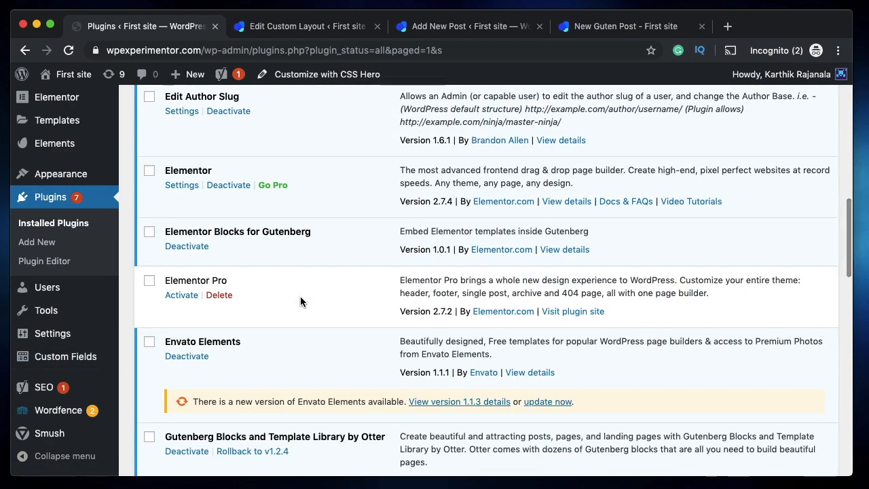
scroll(300, 296, down, 2)
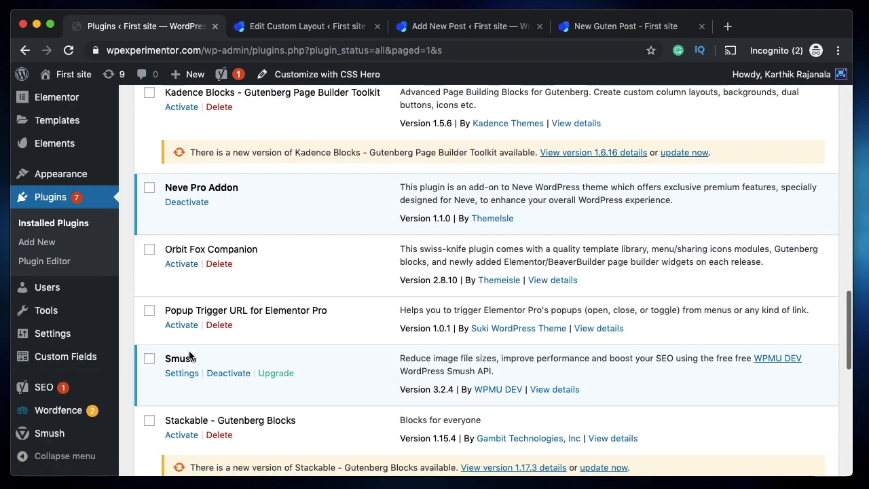
scroll(304, 285, down, 1)
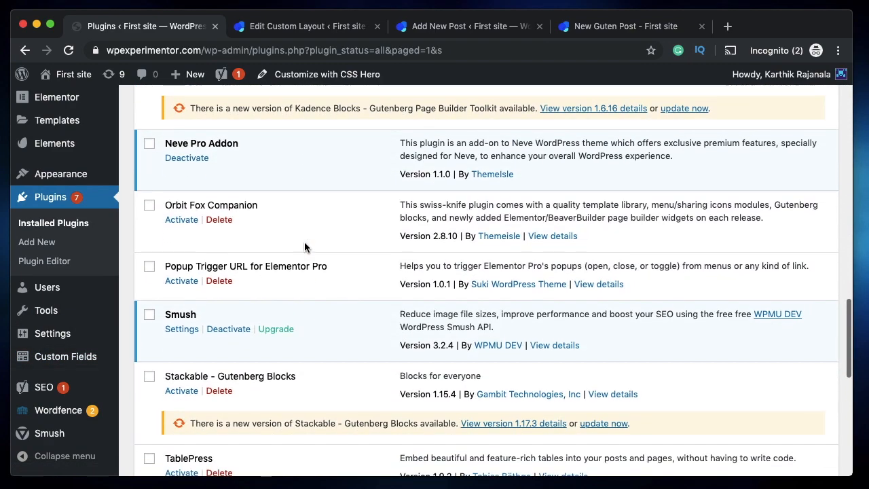
click(193, 160)
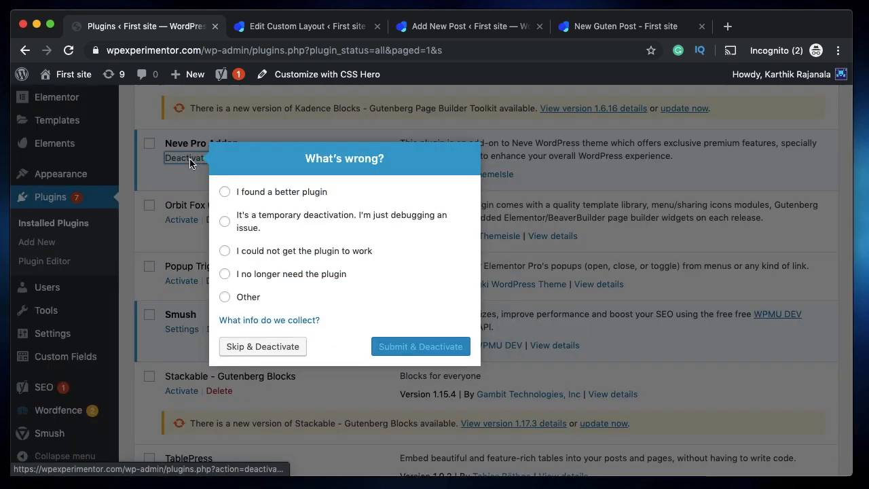
click(272, 348)
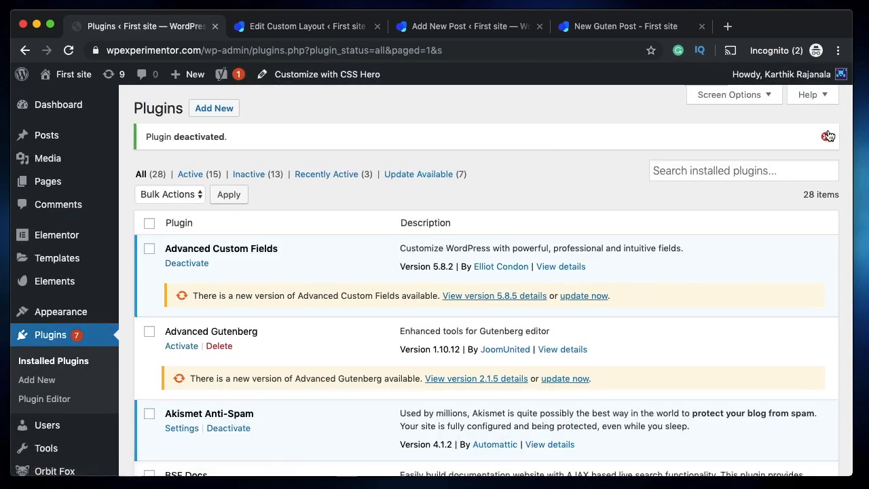
click(828, 136)
scroll(733, 203, down, 5)
scroll(514, 153, up, 5)
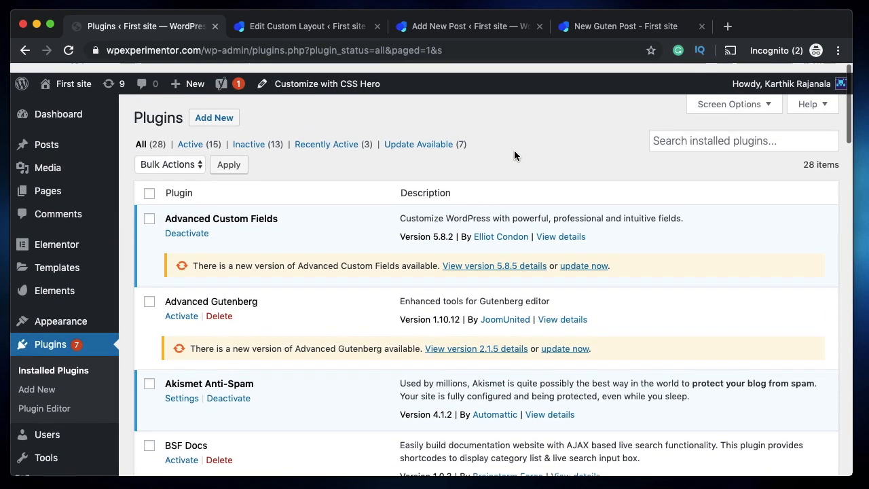
Step: Open Neve Options in a new tab and close the custom layout, post editor and post preview tabs
mouse_move(71, 313)
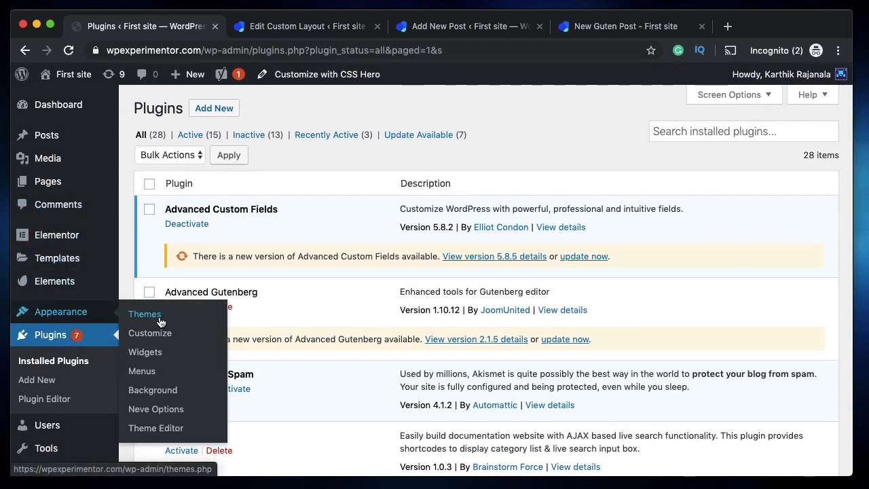
super+click(170, 410)
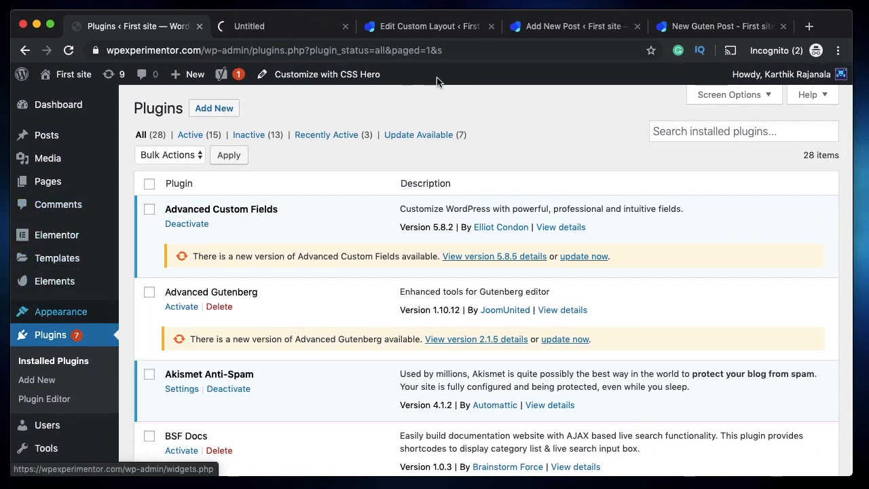
click(476, 26)
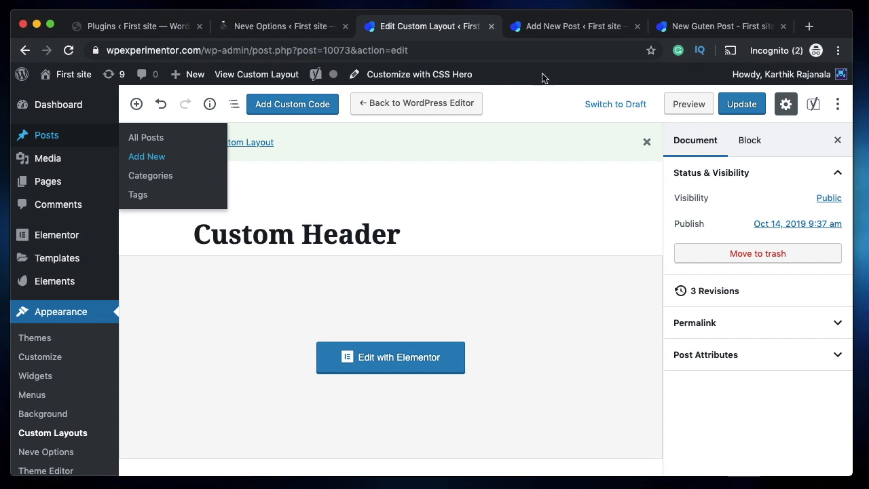
key(super+w)
key(super+w)
key(super+w)
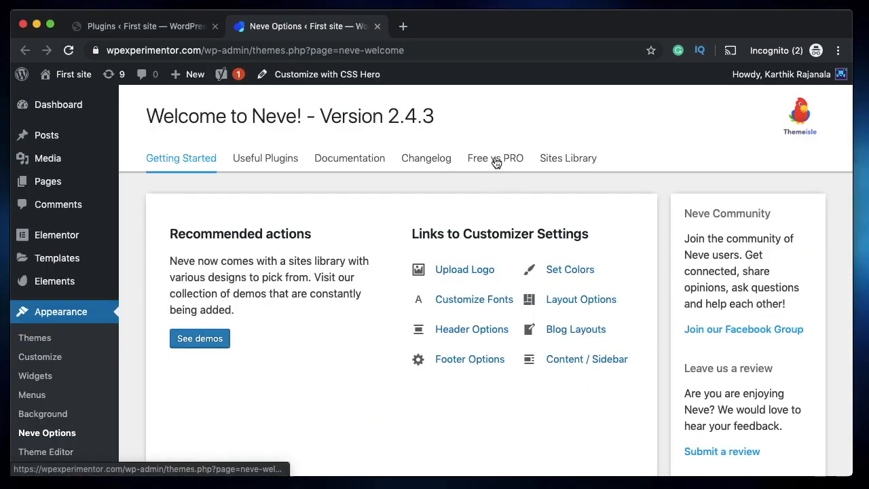
Step: Open the Free vs PRO comparison and examine the Neve and Neve Pro columns for the first features
click(496, 160)
scroll(345, 299, down, 1)
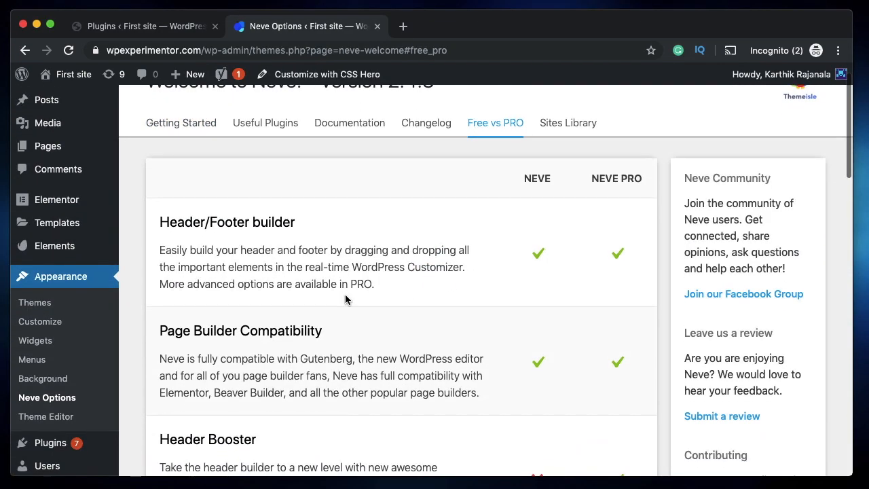
scroll(482, 294, down, 5)
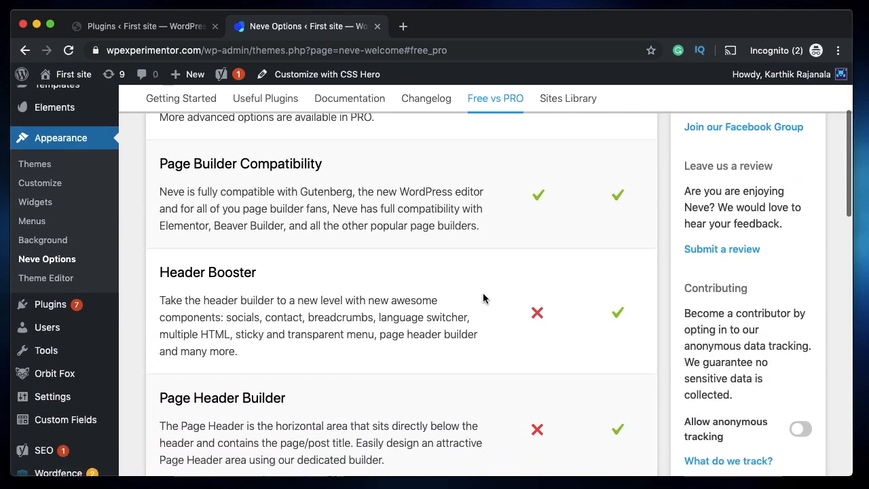
scroll(482, 294, up, 6)
double_click(533, 214)
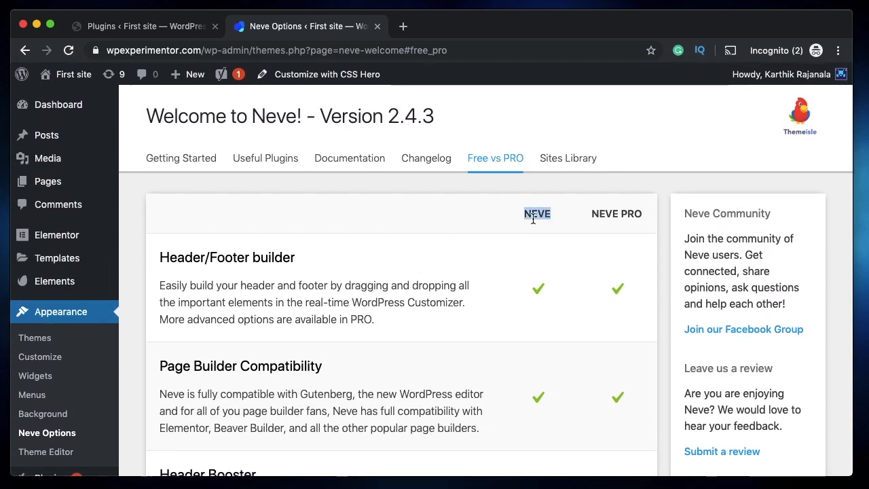
triple_click(610, 214)
triple_click(612, 210)
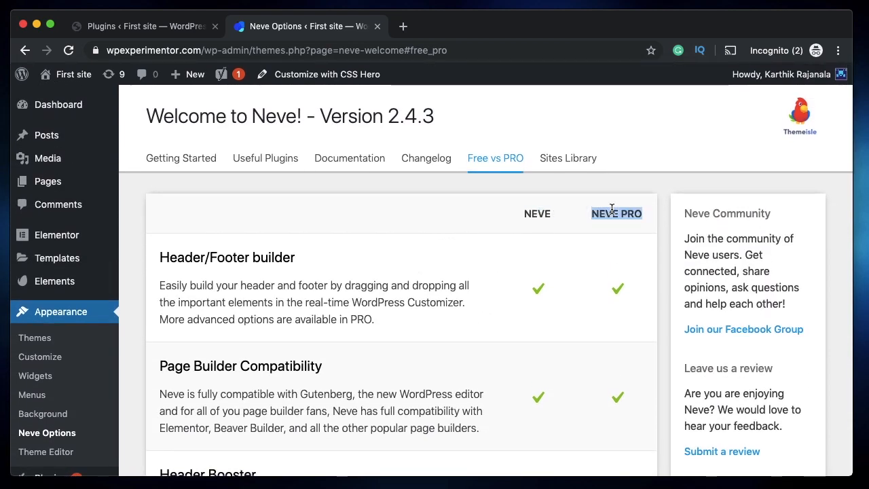
double_click(612, 209)
scroll(612, 210, down, 1)
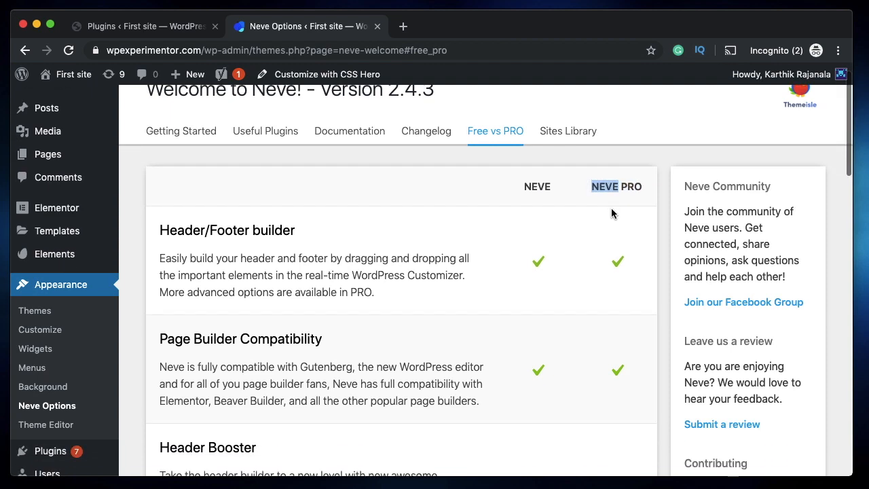
click(541, 262)
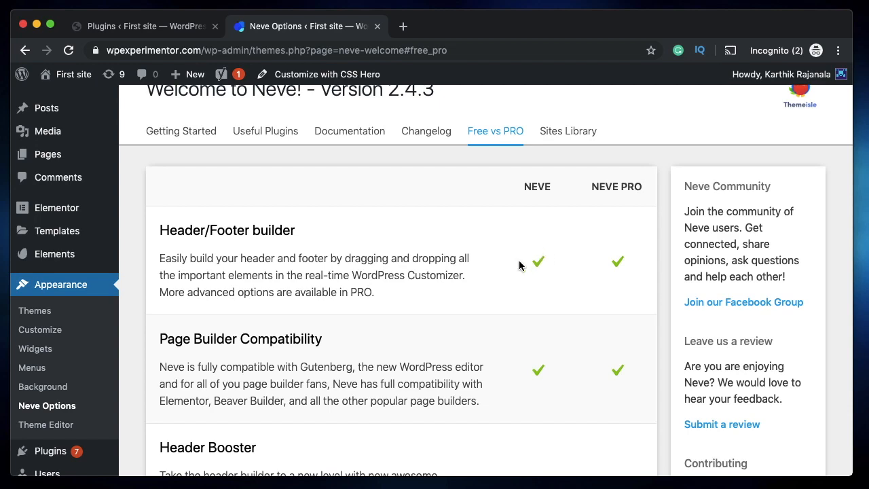
Step: Compare free and Pro availability of the features from Header Booster through LifterLMS Booster
scroll(506, 305, down, 7)
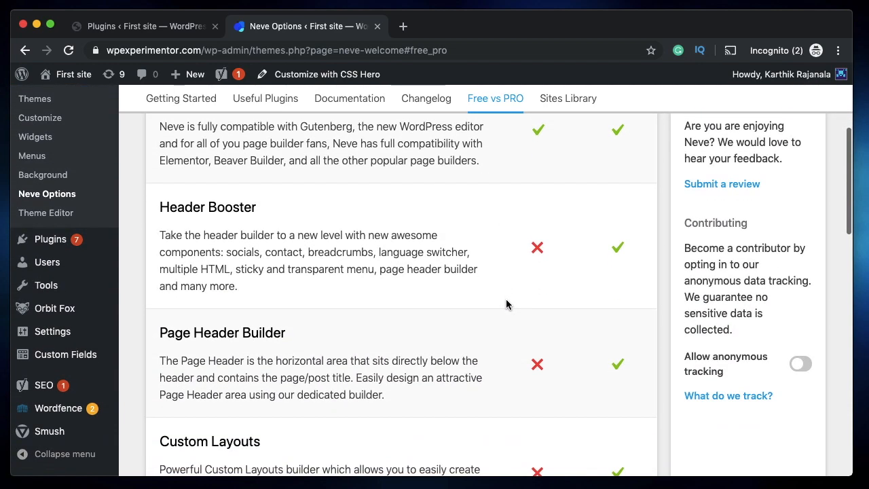
scroll(513, 289, down, 4)
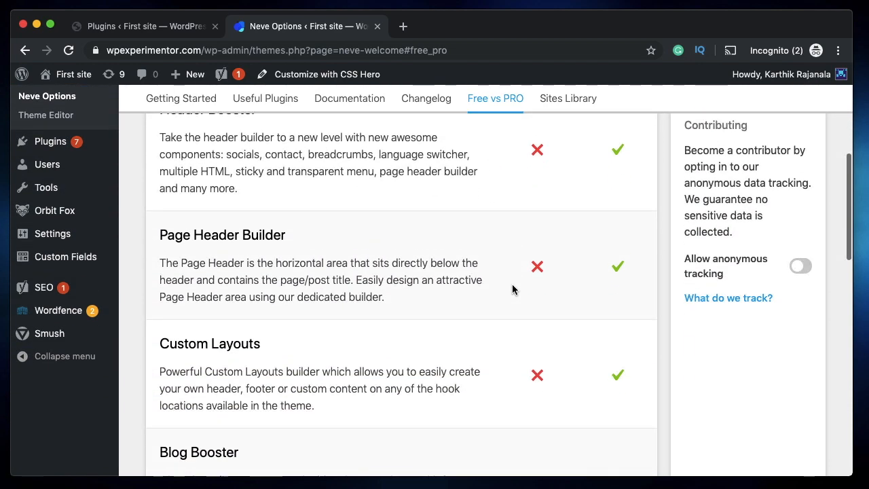
scroll(544, 263, down, 3)
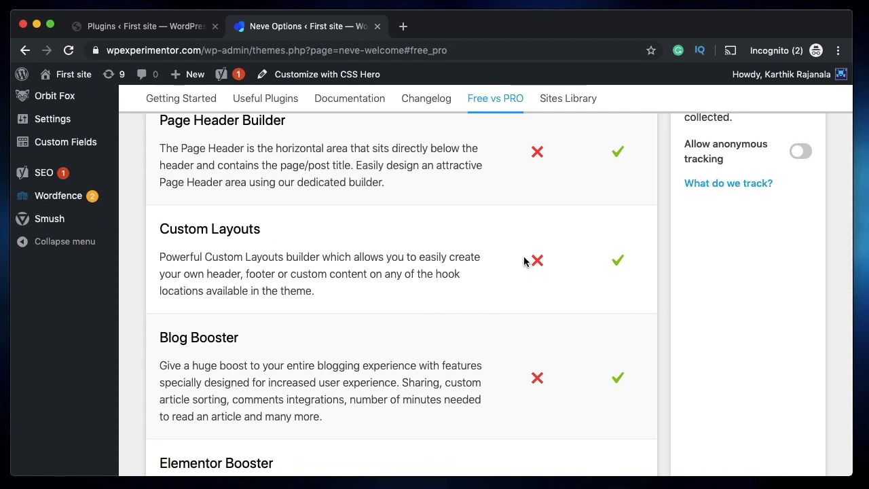
scroll(526, 257, down, 2)
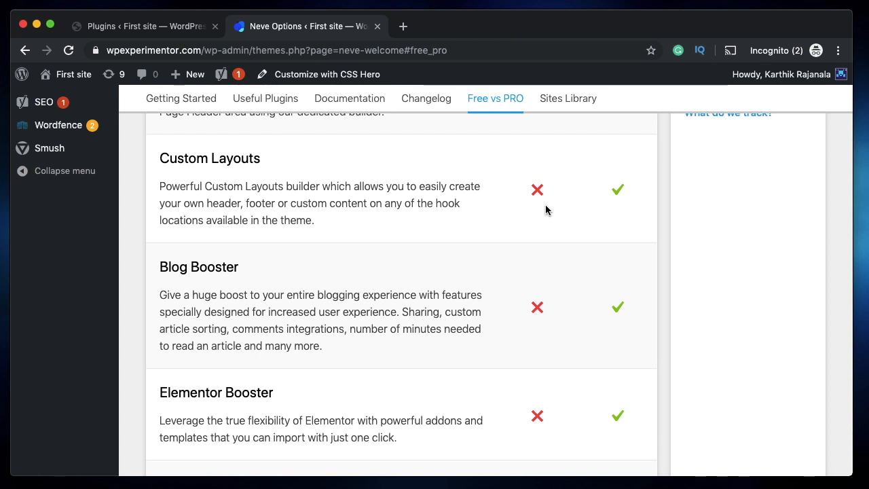
scroll(412, 307, down, 1)
scroll(412, 307, down, 3)
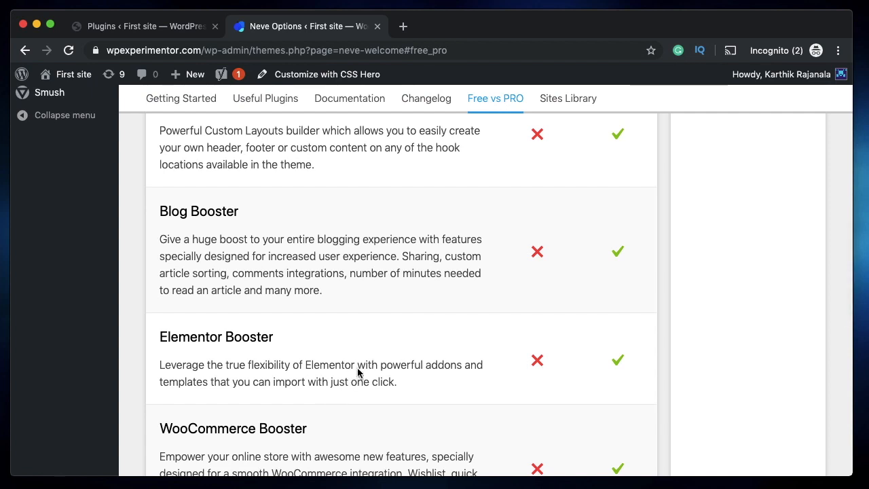
scroll(360, 324, down, 1)
scroll(362, 328, down, 3)
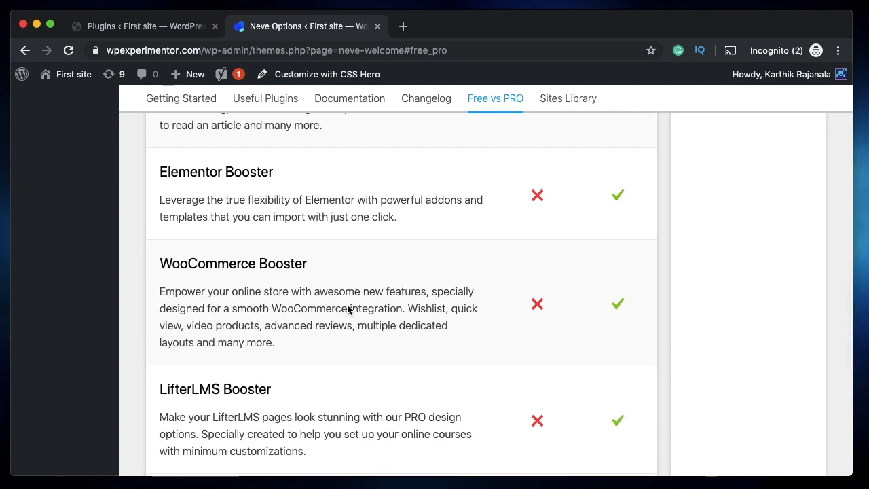
scroll(333, 311, down, 2)
scroll(408, 291, down, 3)
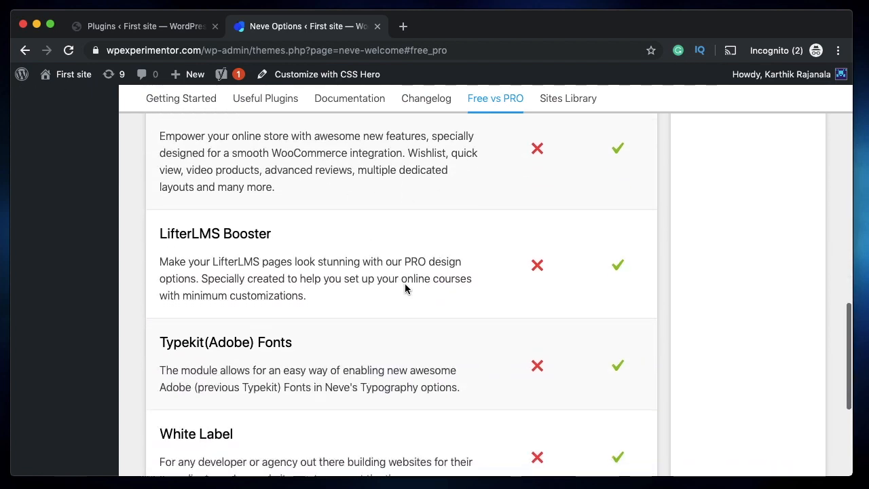
Step: Examine the Typekit Fonts, White Label and Scroll To Top entries, and recheck the feature comparison from Custom Layouts to LifterLMS Booster
scroll(351, 310, down, 2)
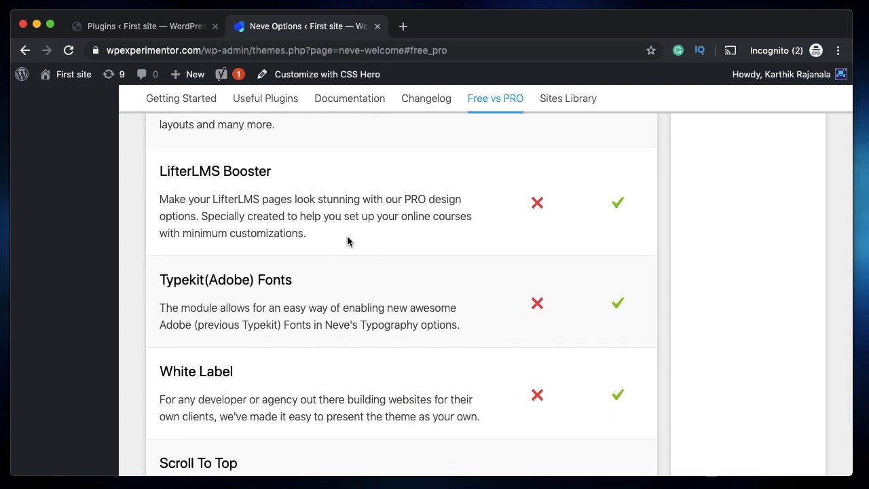
scroll(349, 238, down, 3)
triple_click(367, 217)
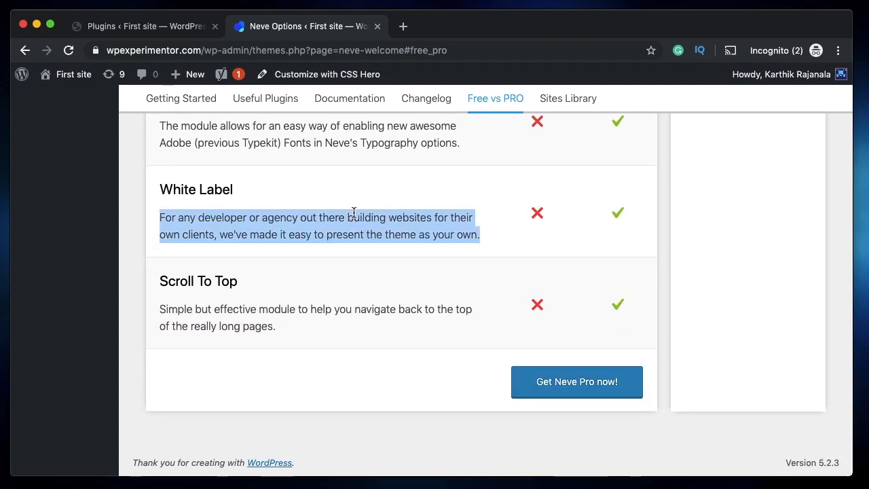
triple_click(412, 309)
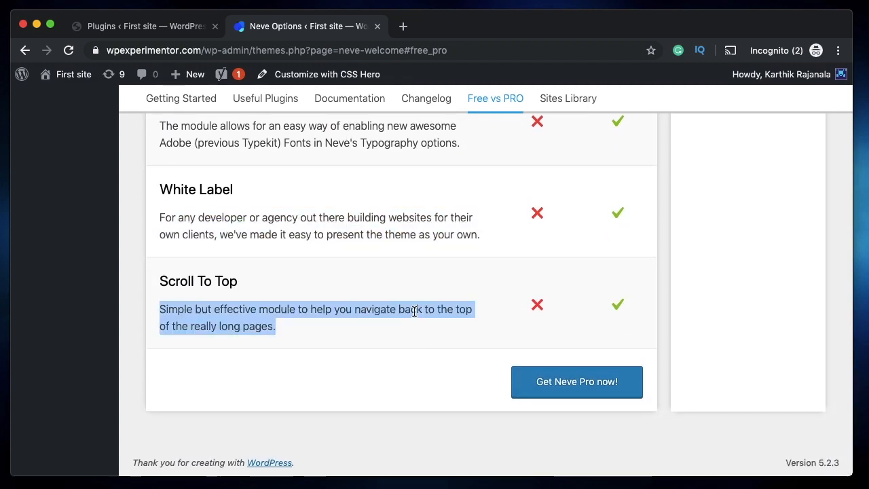
double_click(208, 280)
scroll(573, 260, up, 15)
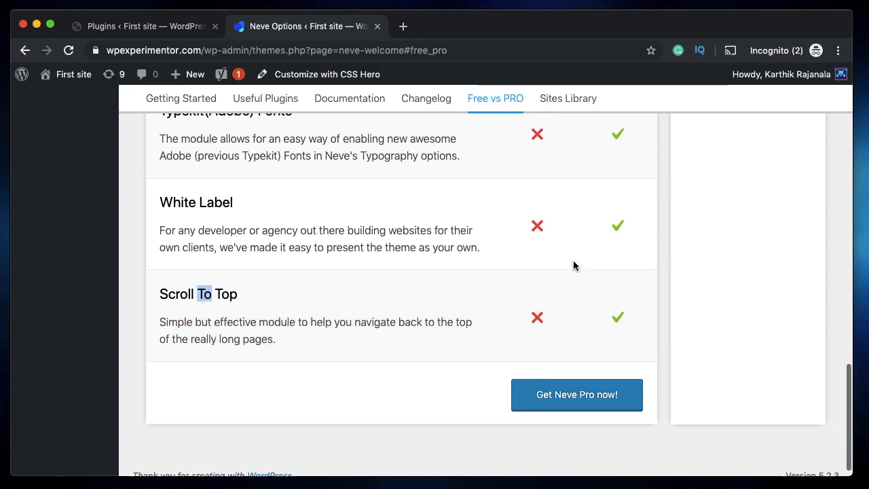
scroll(512, 250, down, 15)
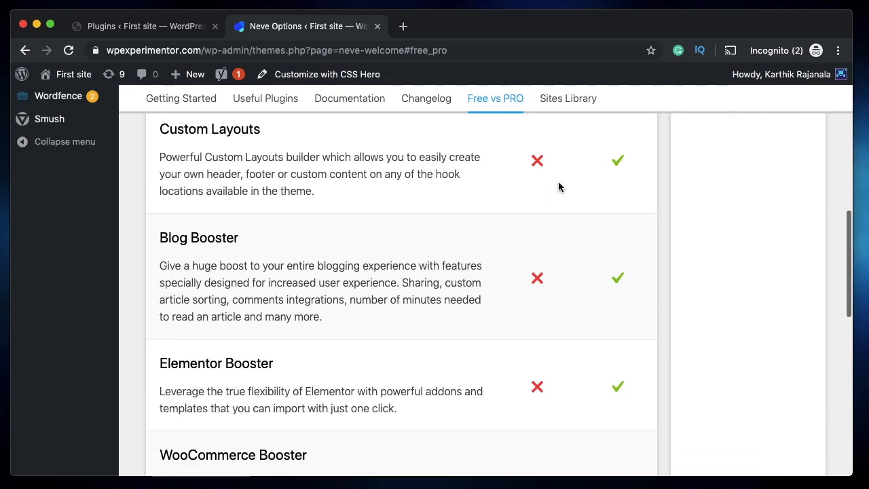
scroll(518, 270, down, 5)
scroll(518, 270, up, 15)
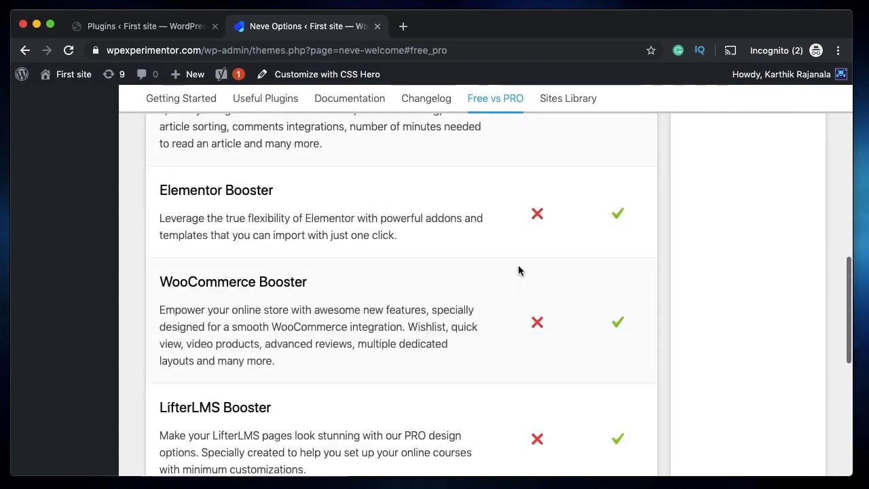